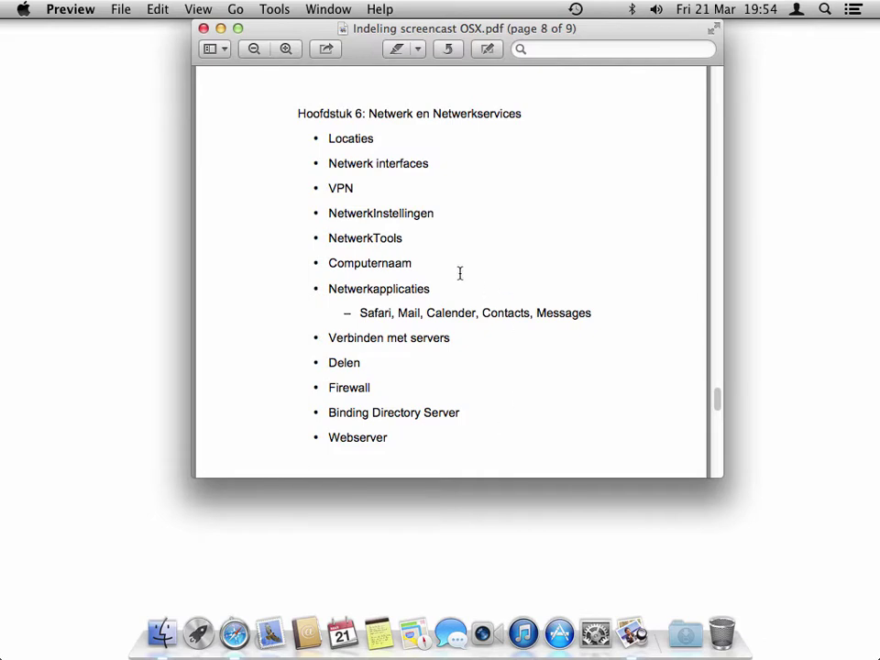
Minimise the chapter 6 network outline PDF in Preview and launch System Preferences
left_click(220, 29)
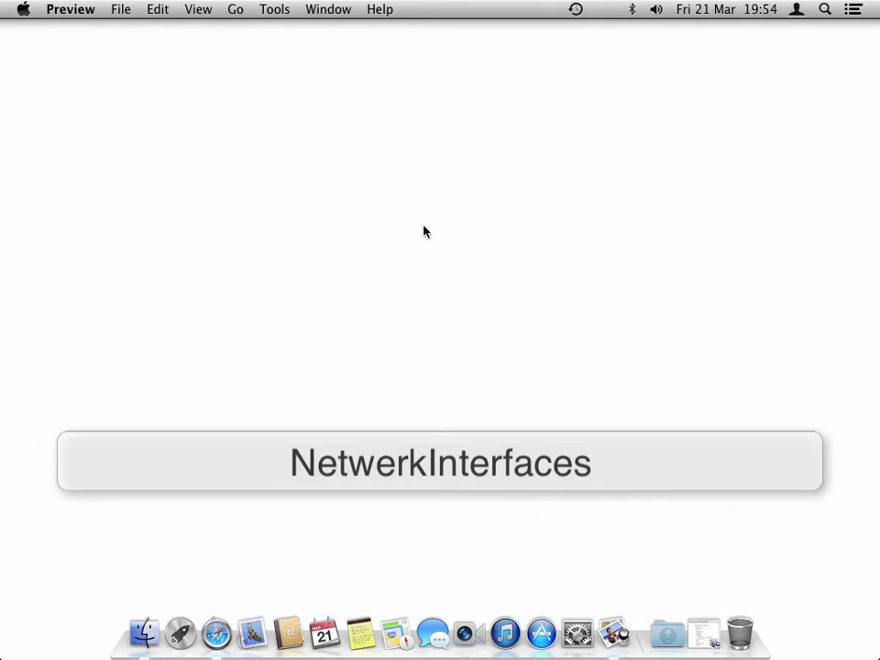
left_click(575, 634)
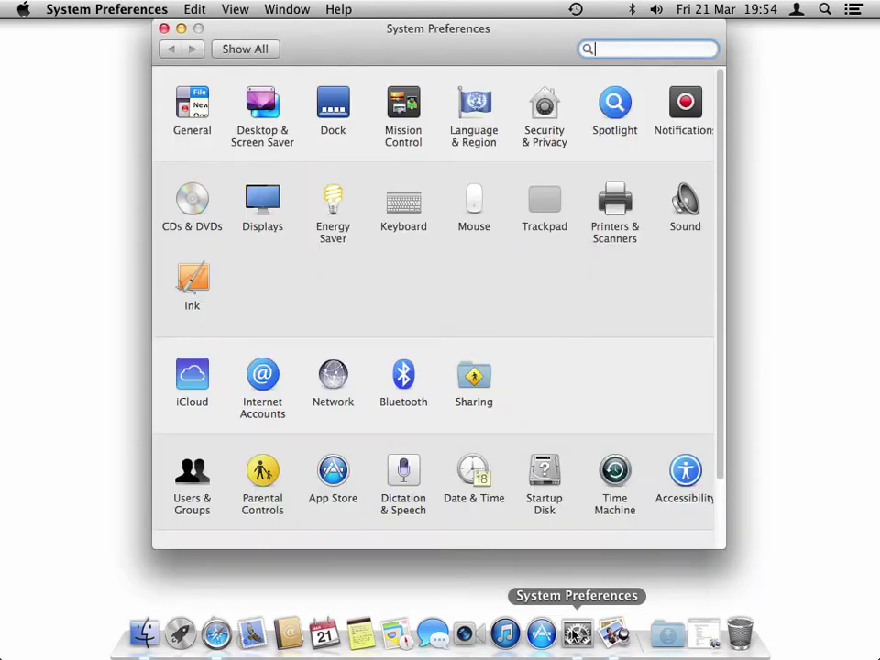
Open the Network pane and show the Configure IPv4 choices for Ethernet
left_click(333, 375)
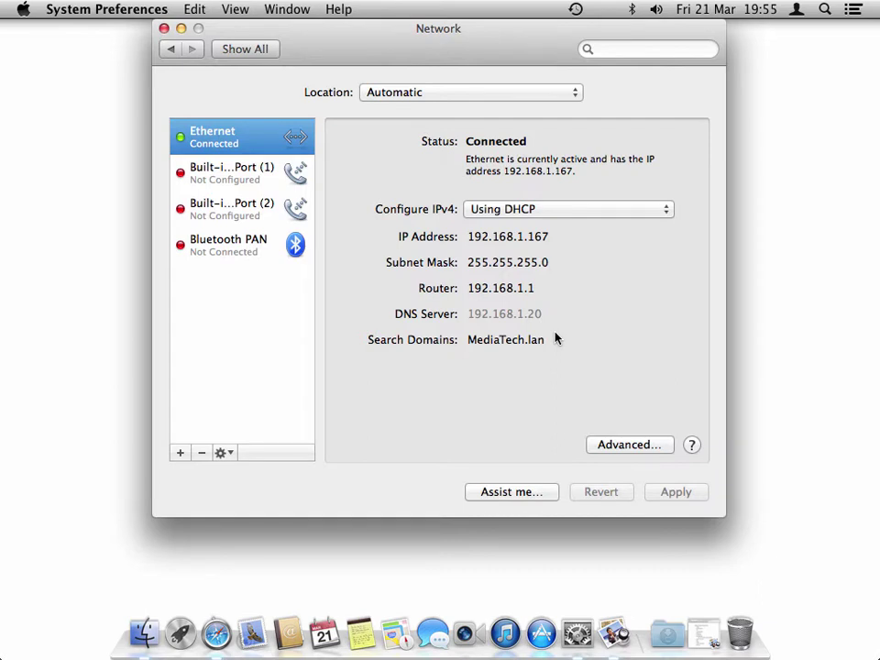
left_click(566, 211)
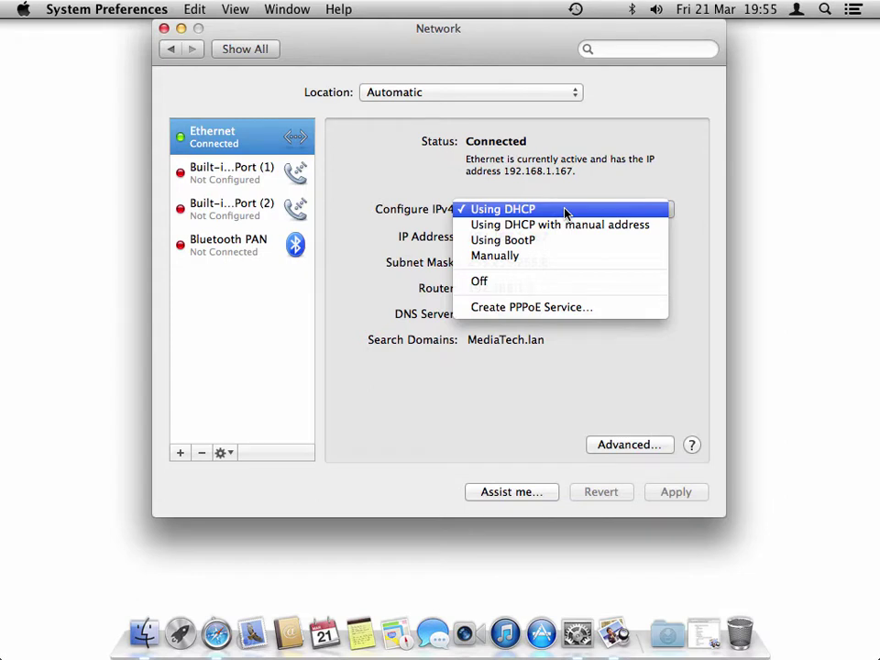
Set Ethernet to manual IPv4: address 10.0.0.10, mask 255.255.255.0, router 10.0.0.1
left_click(565, 256)
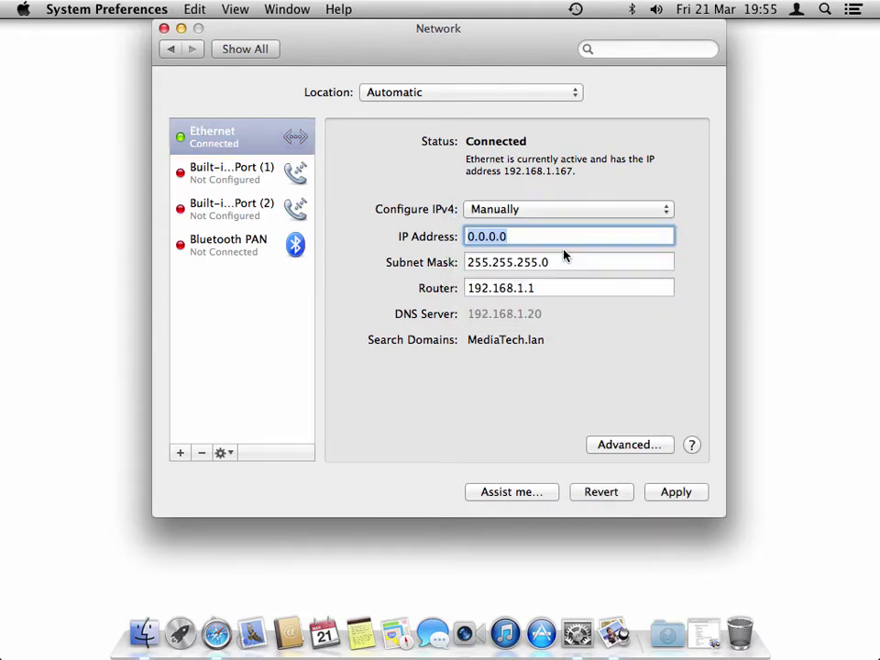
type("10")
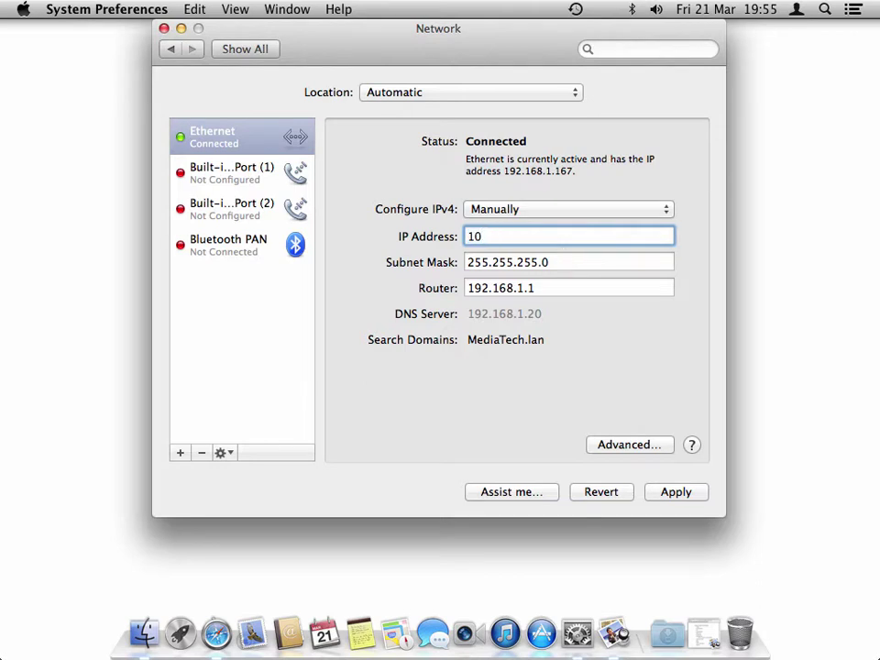
type(".0.0.10")
left_click(620, 261)
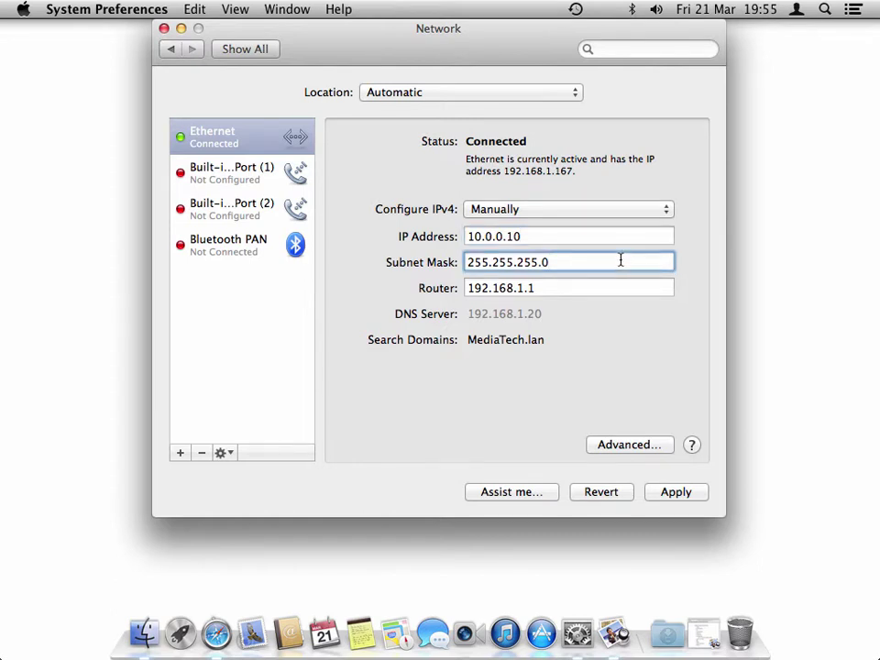
left_click(576, 285)
left_click_drag(575, 285, 455, 287)
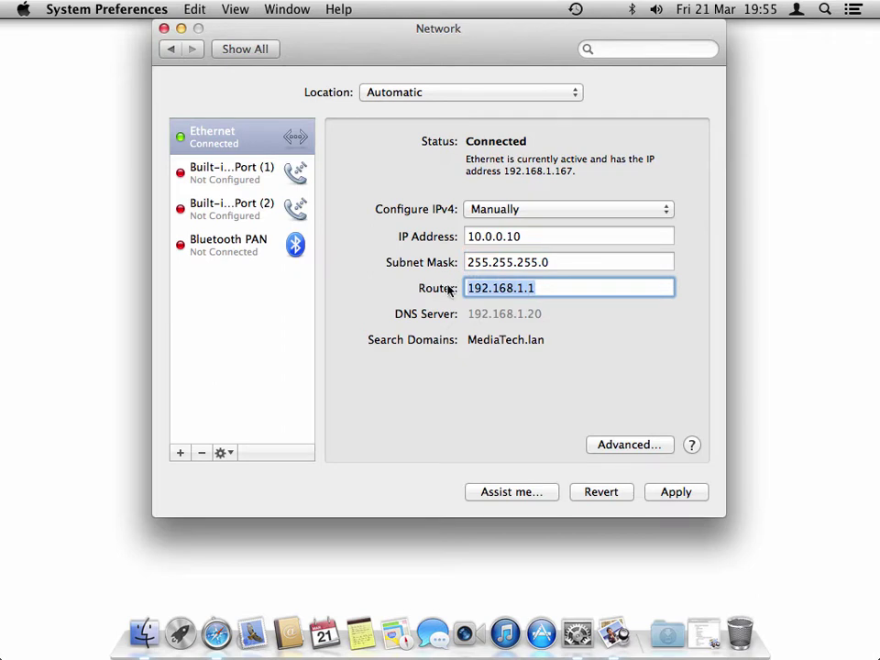
type("10.0")
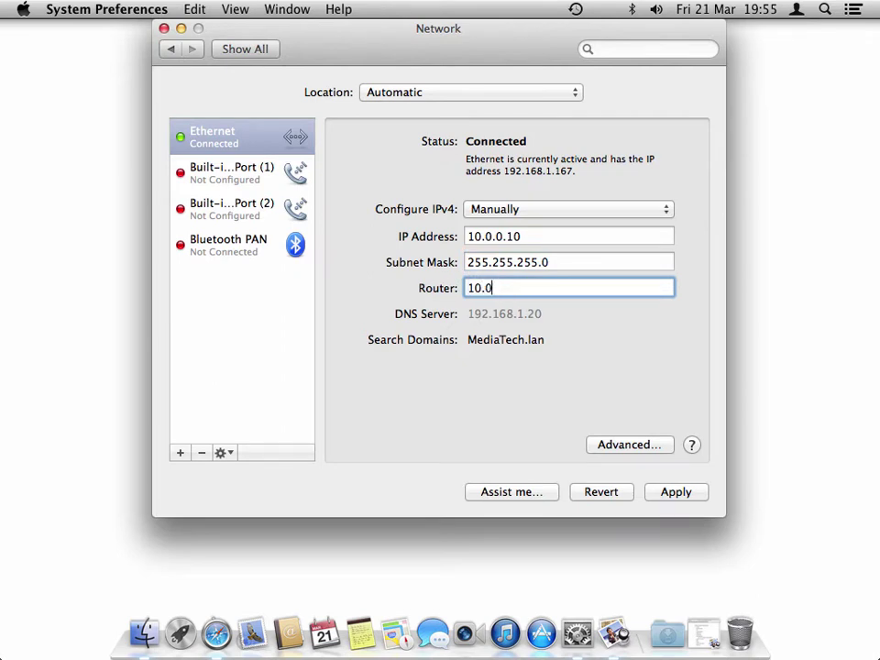
type(".0.1")
left_click(609, 445)
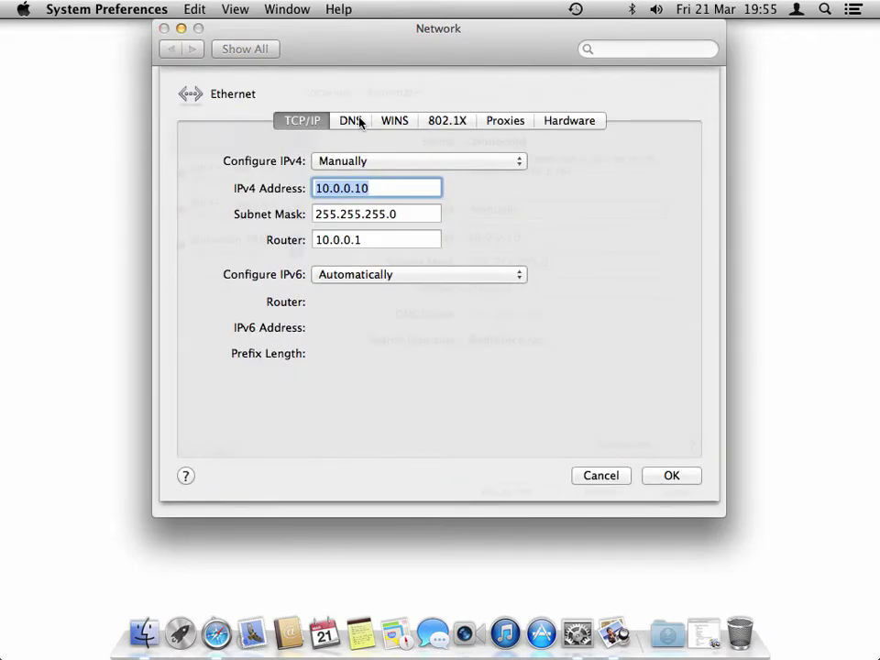
Add 10.0.0.1 as Ethernet's DNS server and apply the new network settings
left_click(359, 123)
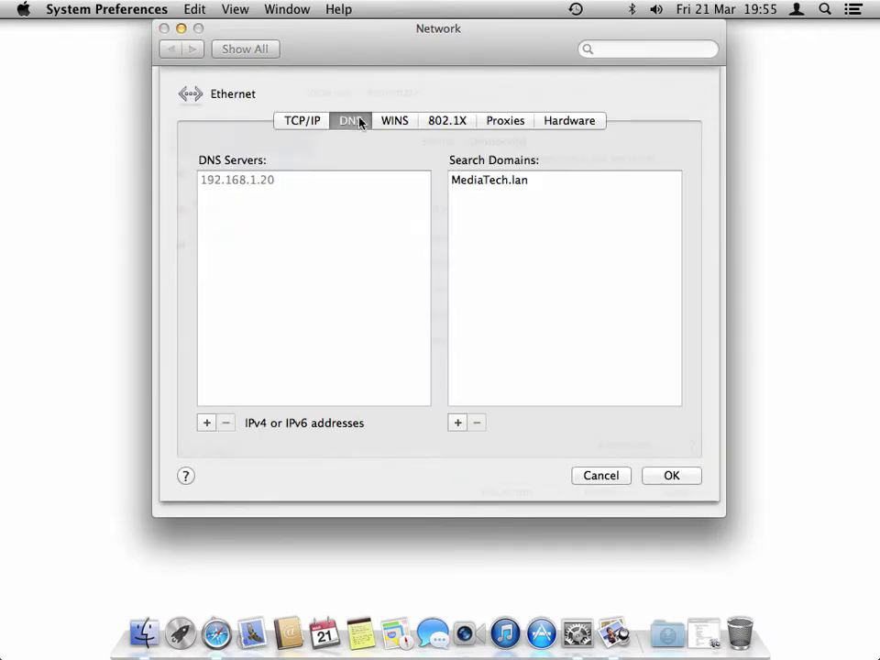
left_click(206, 426)
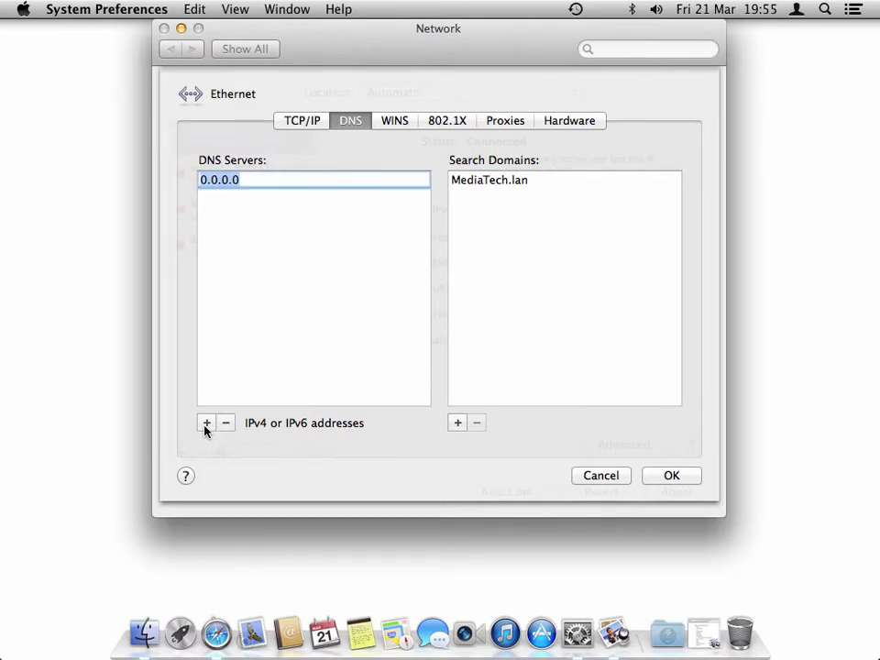
type("10.0.0.1")
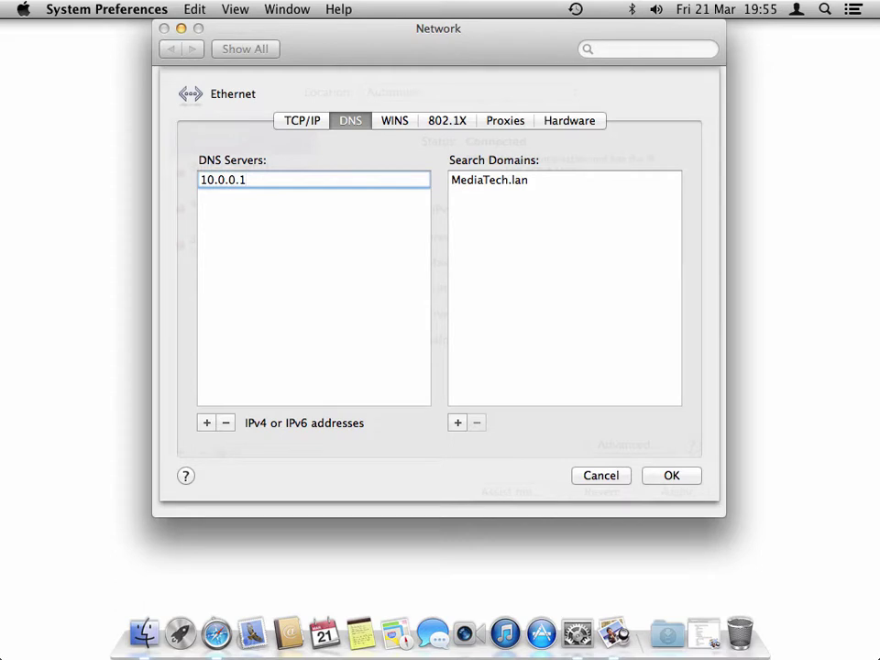
left_click(669, 475)
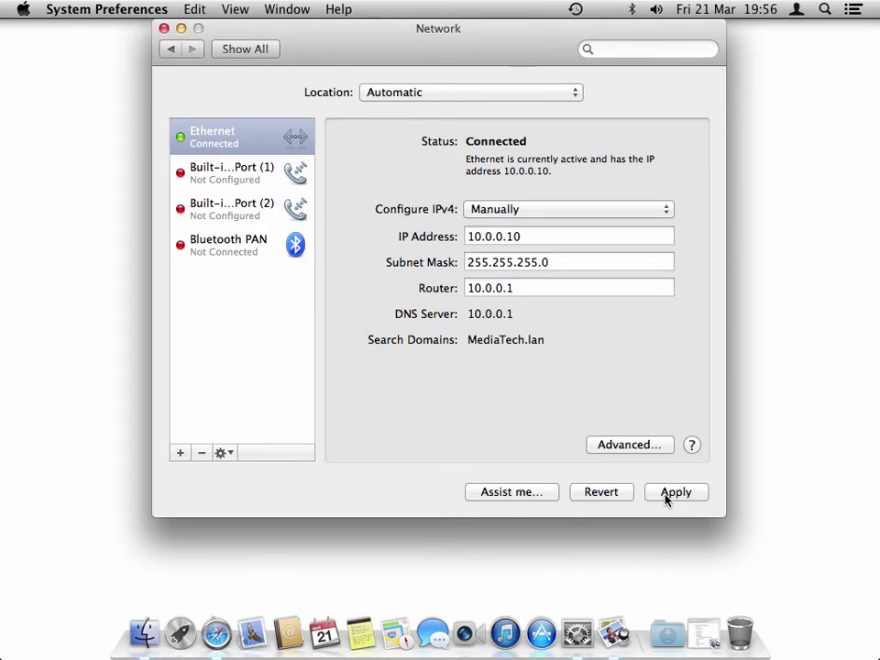
left_click(666, 496)
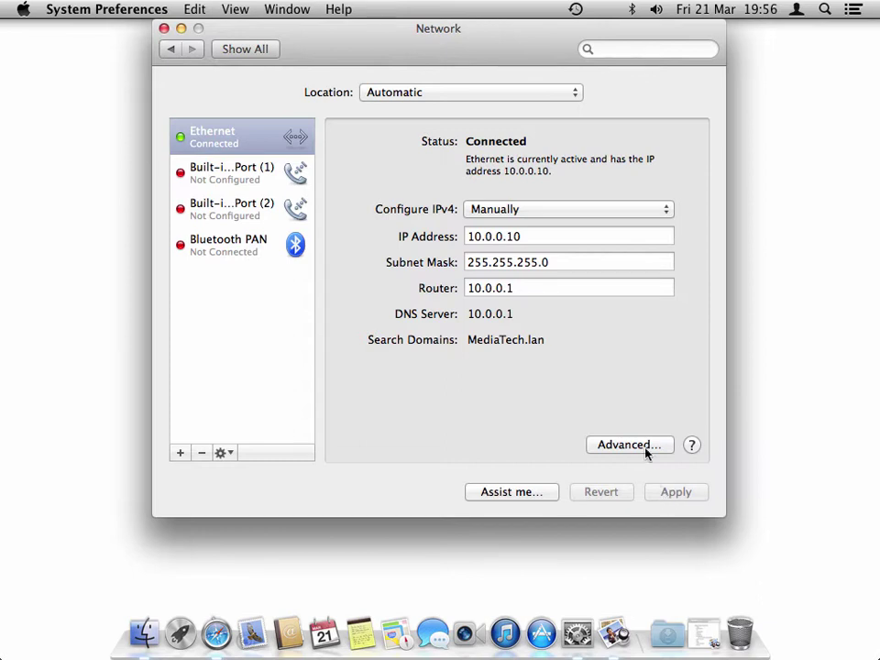
left_click(266, 50)
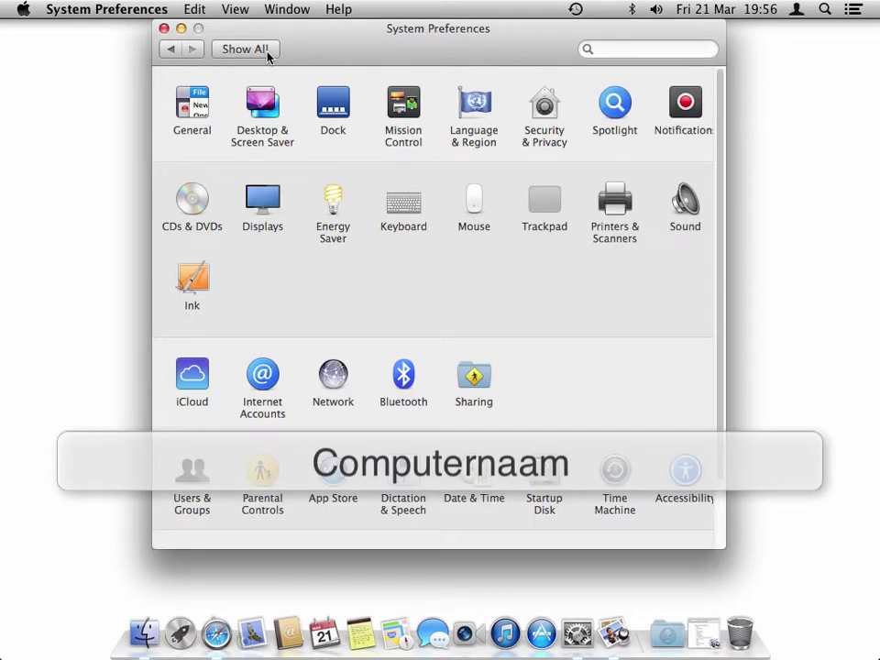
In Sharing, rename the computer from MacMini23 to MacMini30, giving address MacMini30.local
left_click(474, 380)
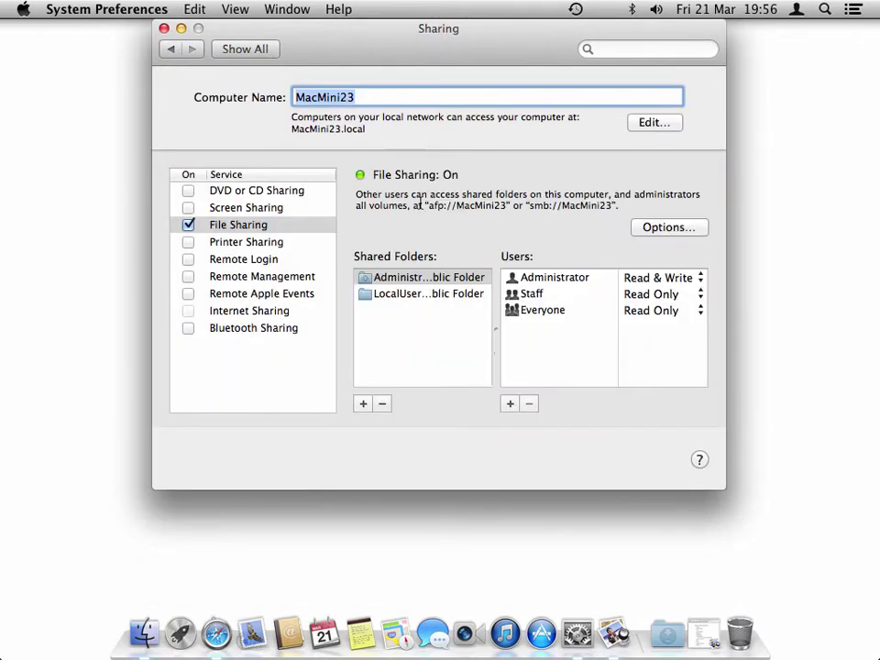
left_click(370, 95)
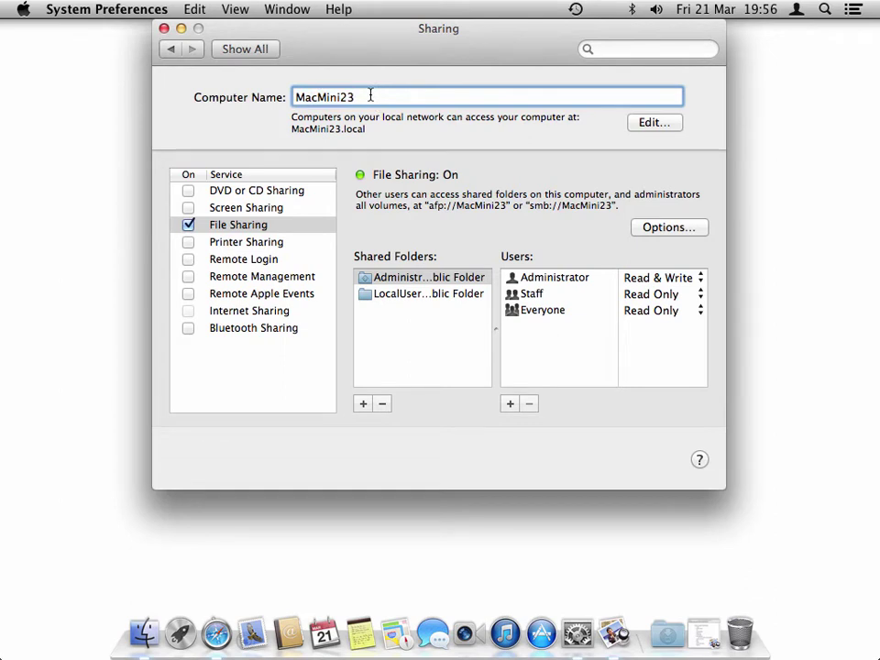
key("BackSpace")
key("BackSpace")
type("30")
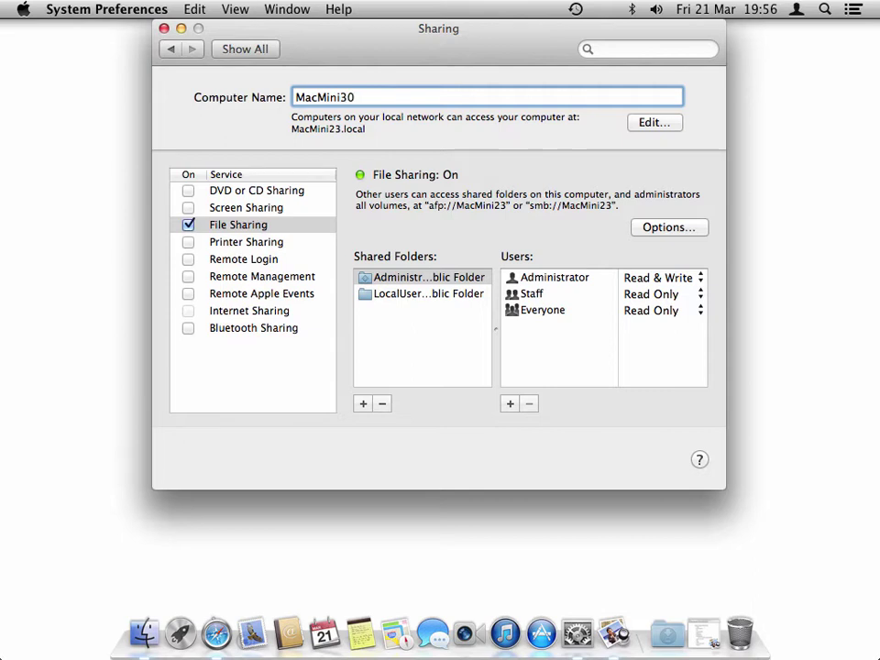
key("Tab")
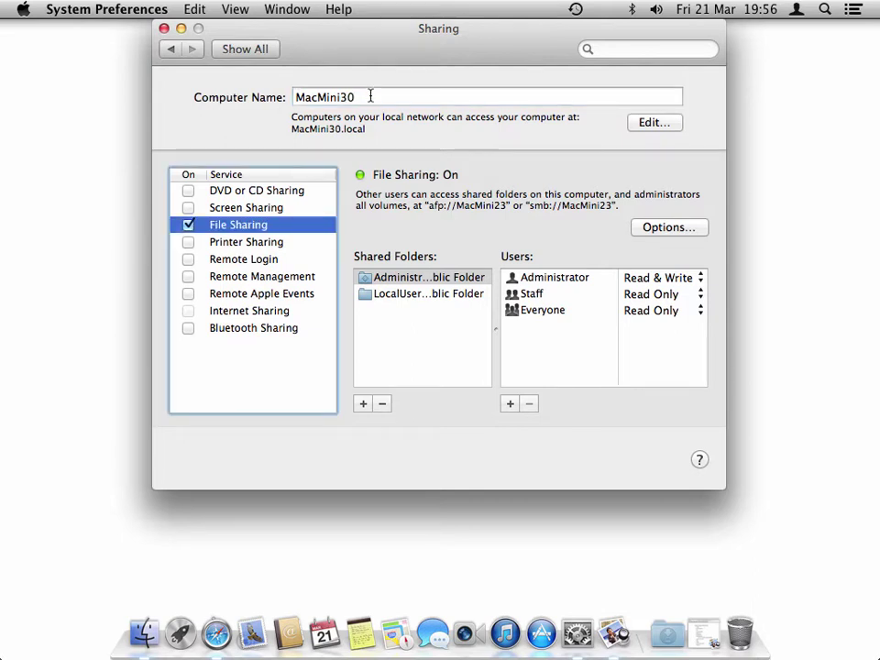
left_click(294, 134)
double_click(312, 132)
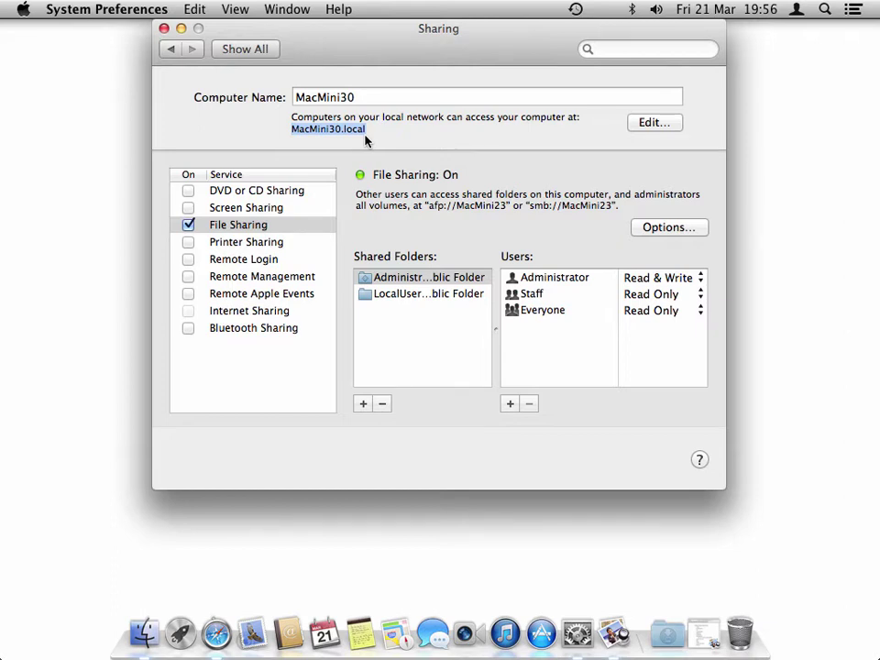
left_click(255, 51)
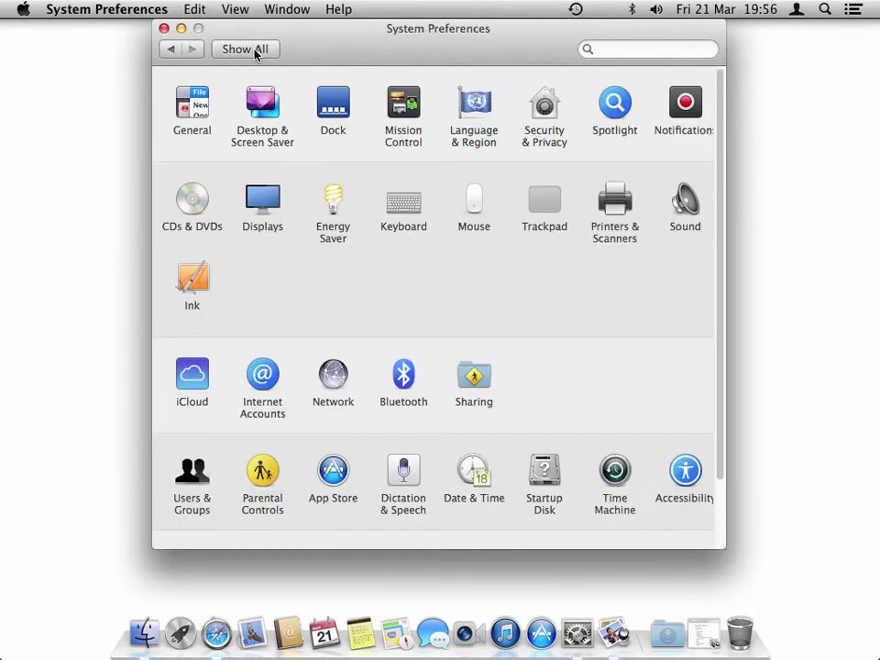
Create a new network service with interface VPN and VPN type PPTP, named VPN (PPTP)
left_click(336, 391)
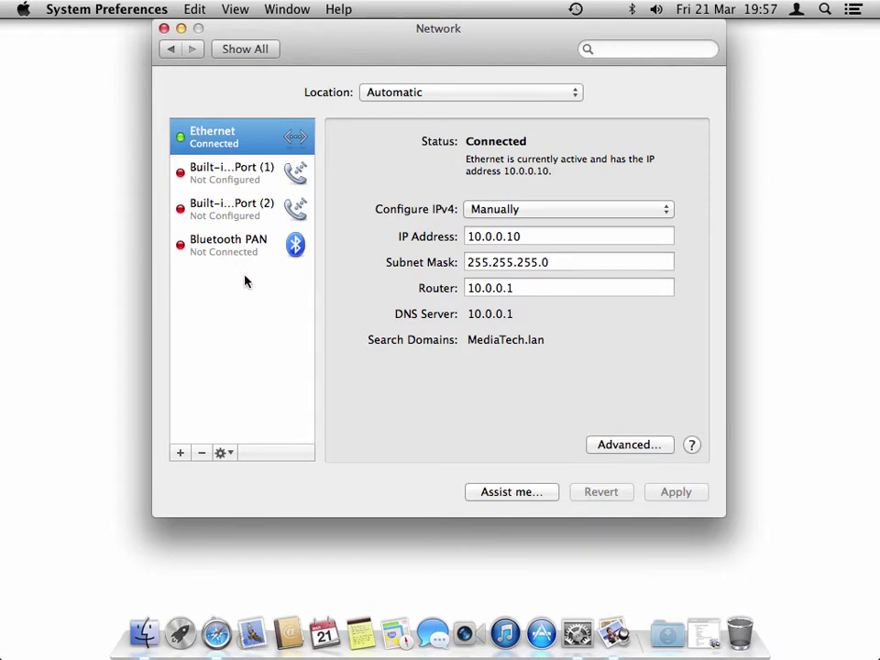
left_click(180, 454)
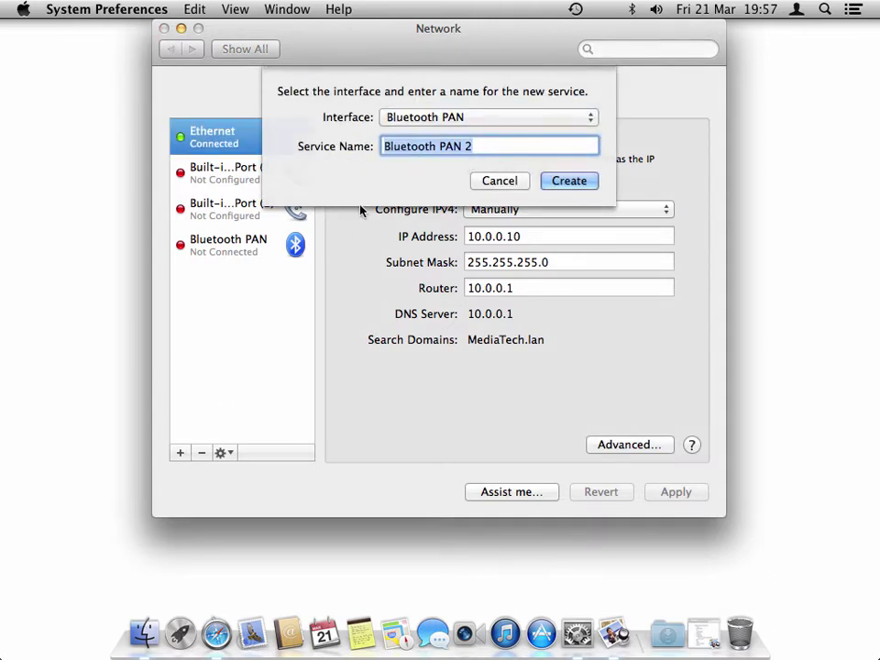
left_click(419, 119)
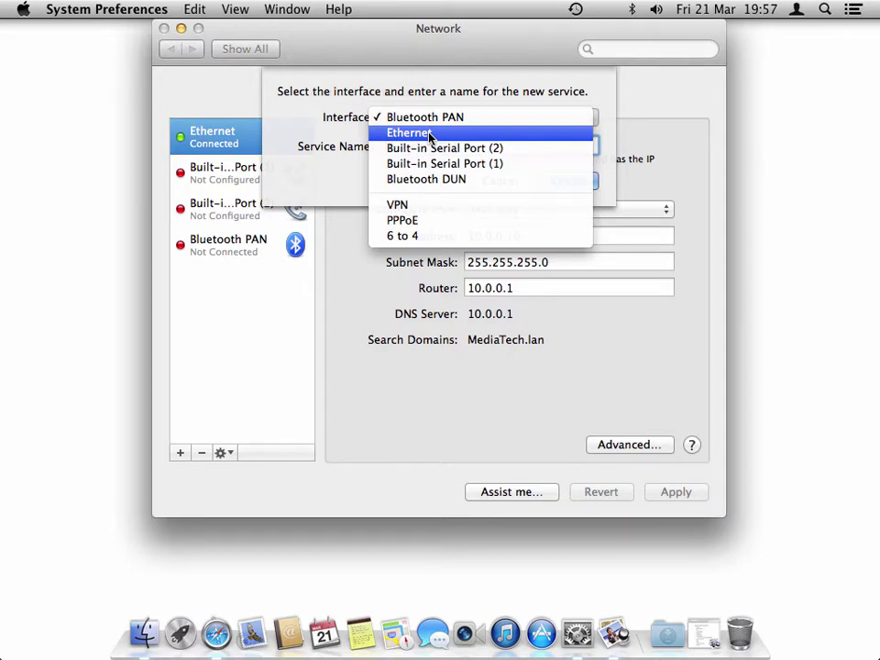
left_click(426, 205)
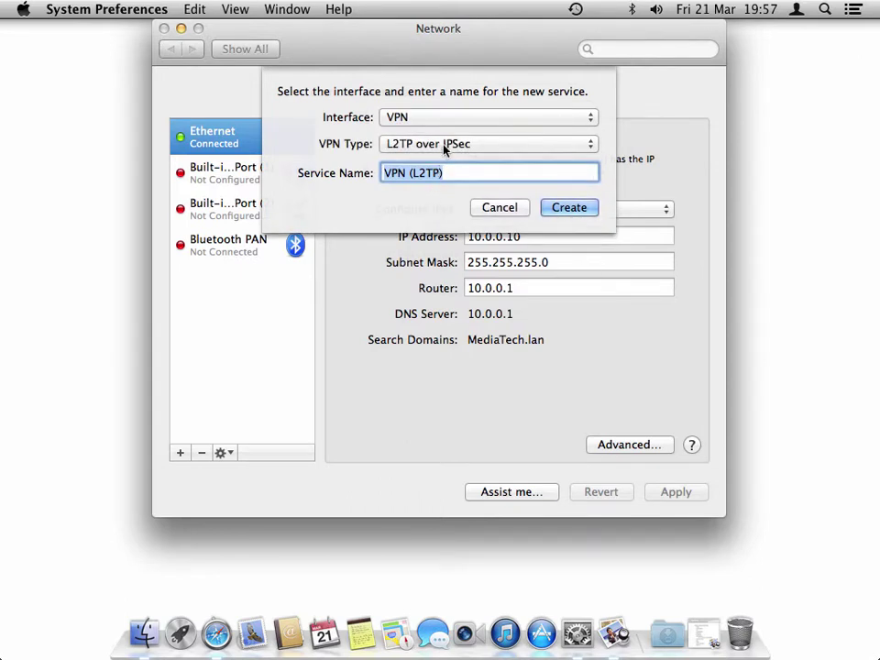
left_click(449, 144)
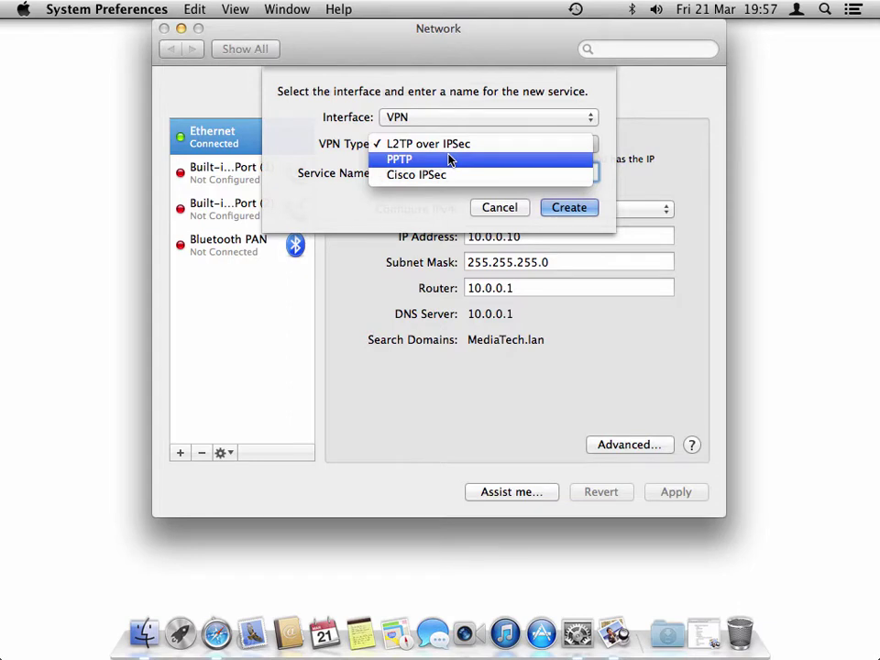
left_click(449, 160)
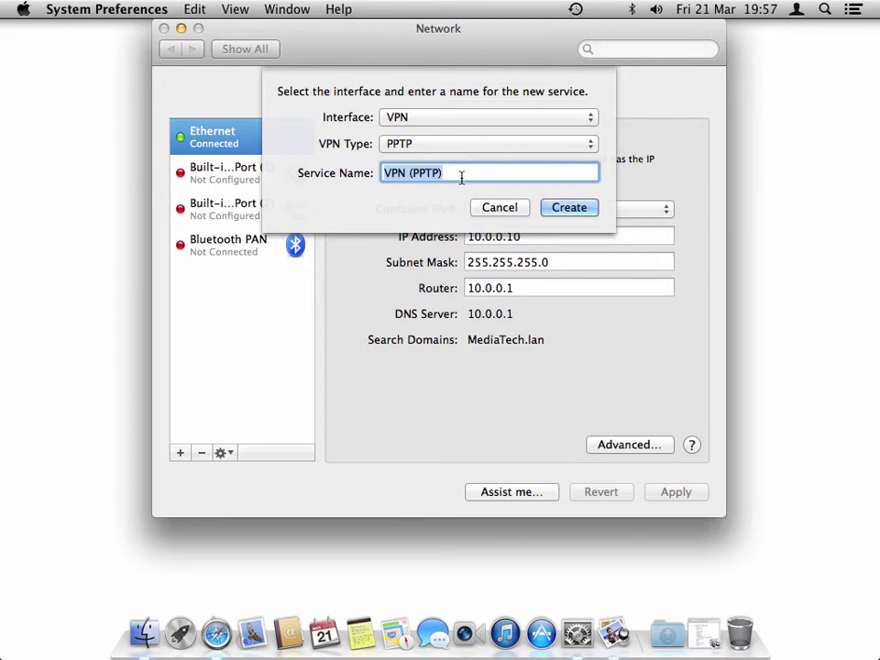
left_click(568, 208)
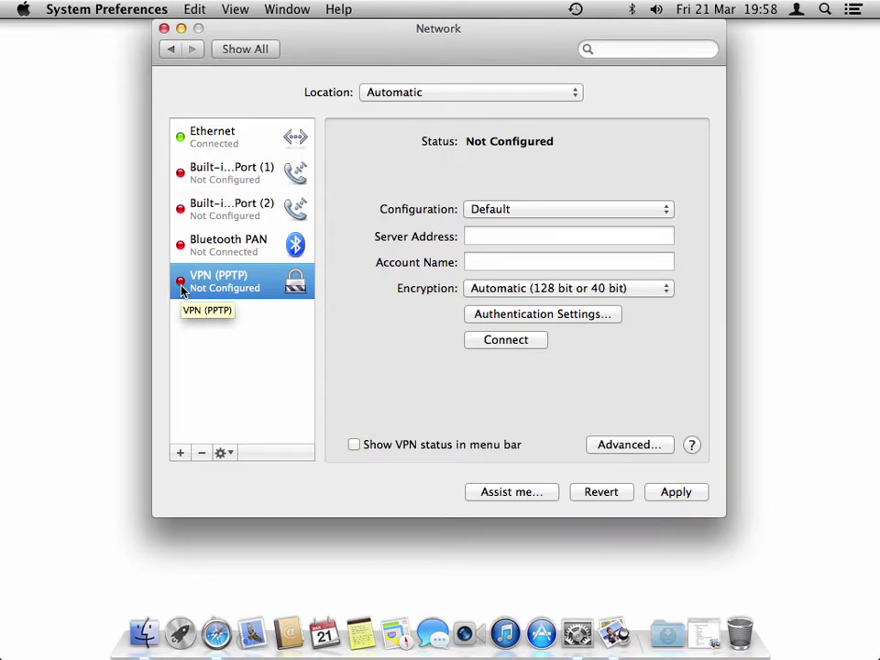
Enter server address 10.0.0.1 and the account name for VPN (PPTP), then apply
left_click(491, 237)
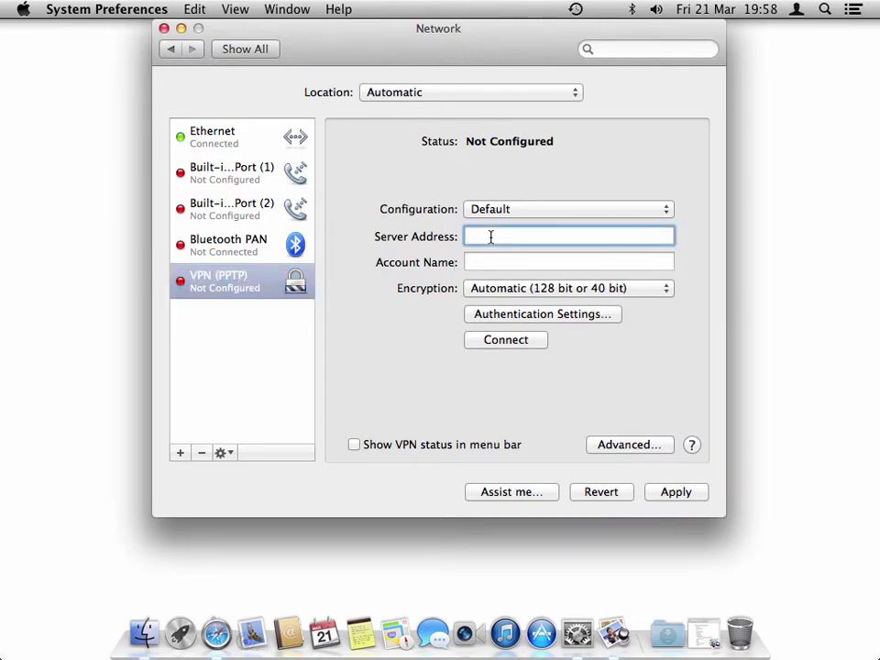
type("10.0.0.1")
left_click(491, 263)
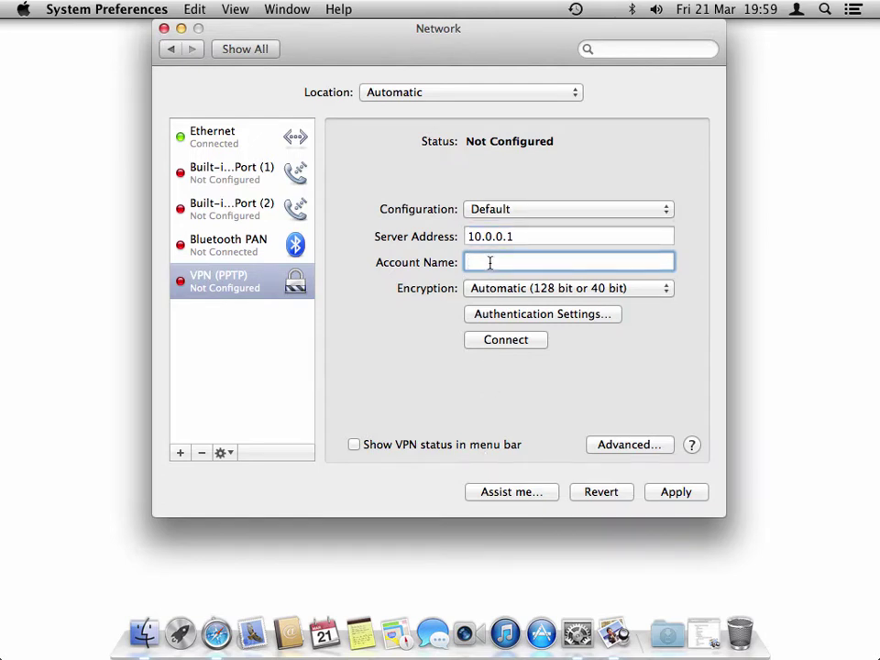
type("sellis")
key("Tab")
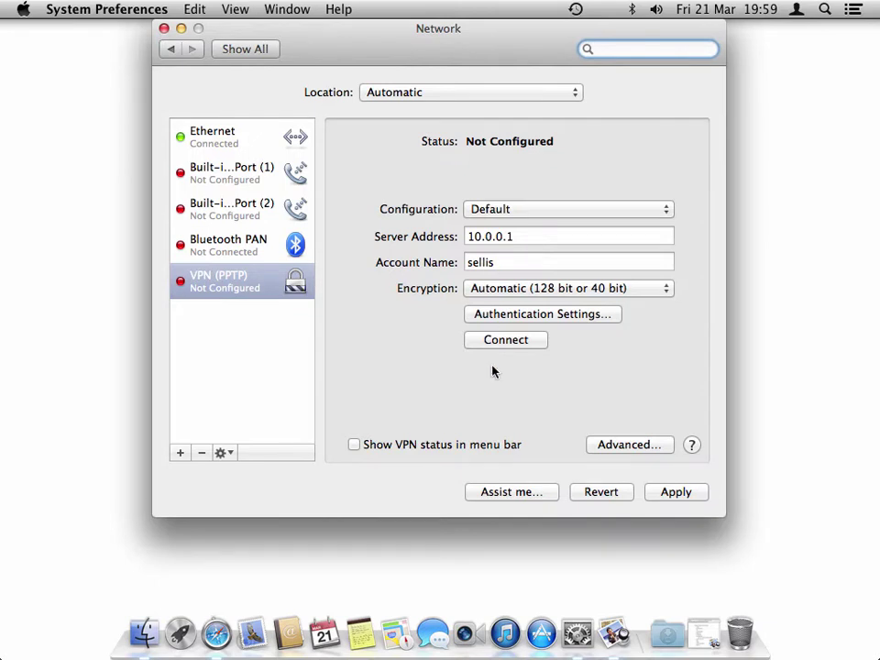
left_click(670, 493)
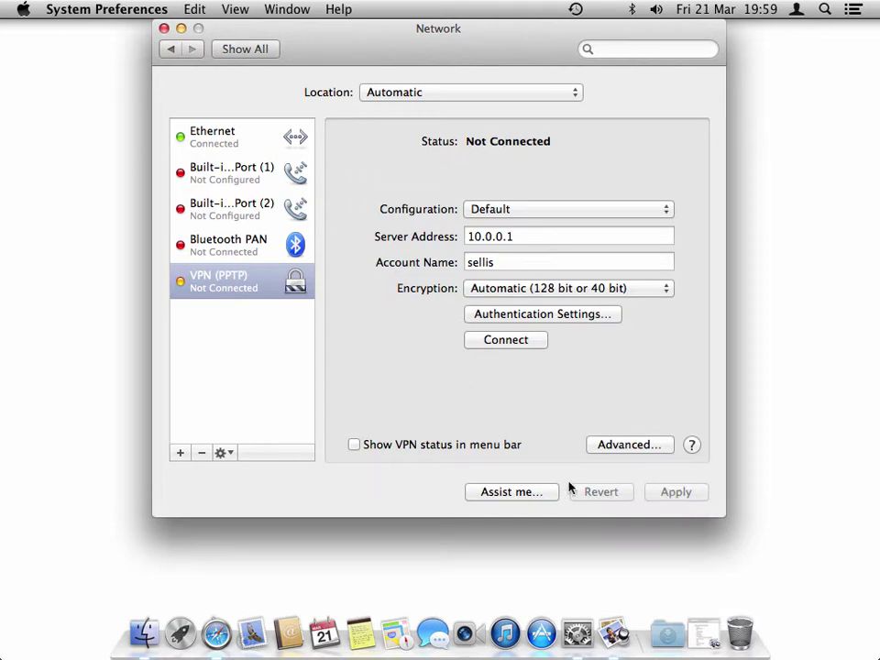
Briefly show VPN status in the menu bar, check its menu, then turn it off again
left_click(355, 445)
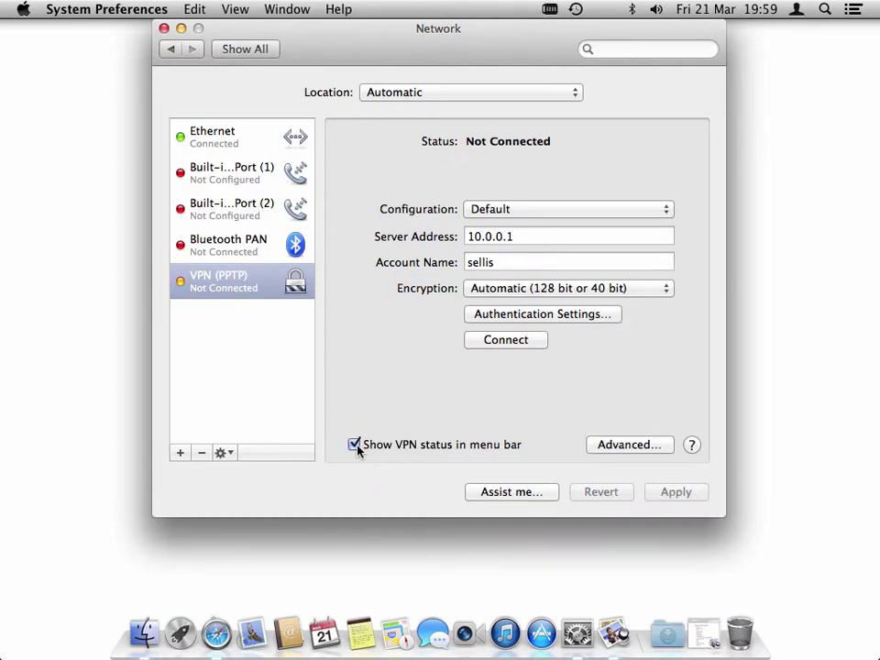
left_click(548, 10)
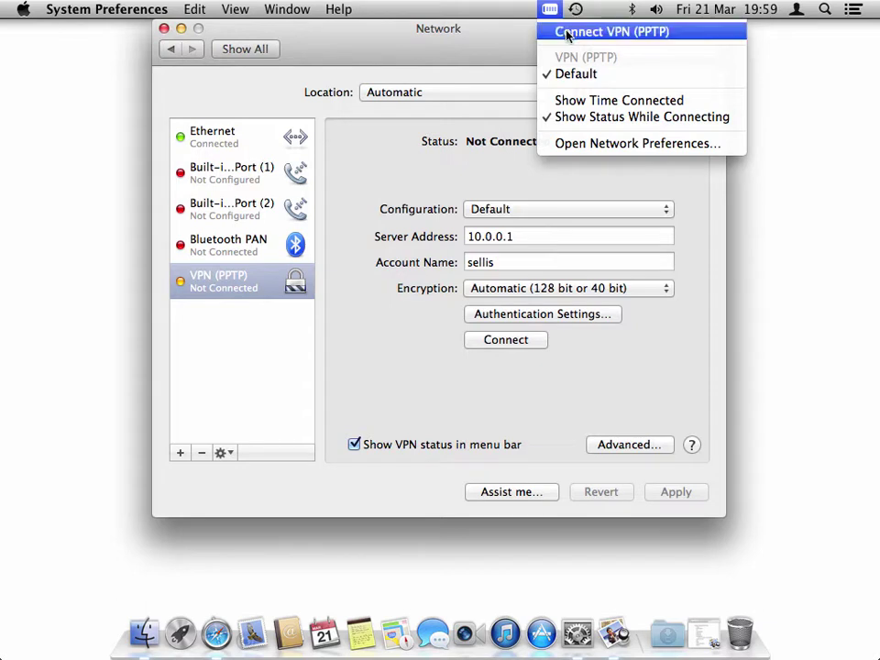
left_click(355, 446)
left_click(355, 446)
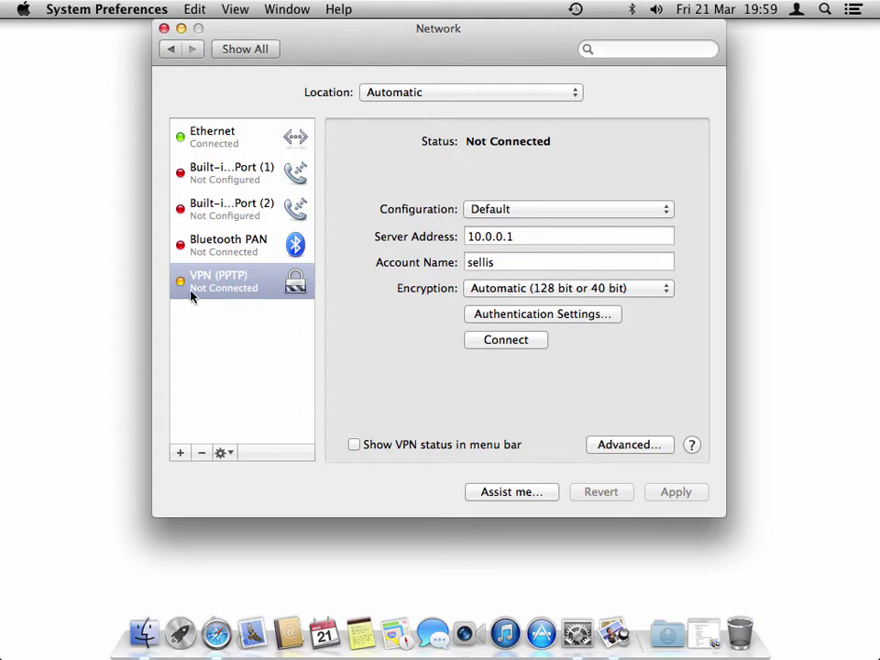
Connect VPN (PPTP) with the account password, receiving IP address 10.0.0.240
left_click(505, 341)
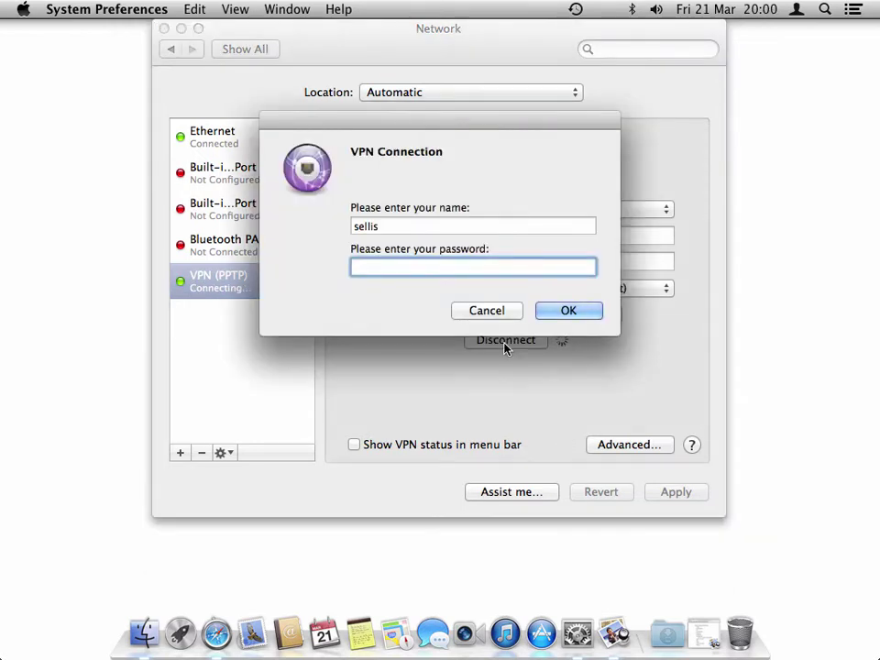
type("••••••")
key("Return")
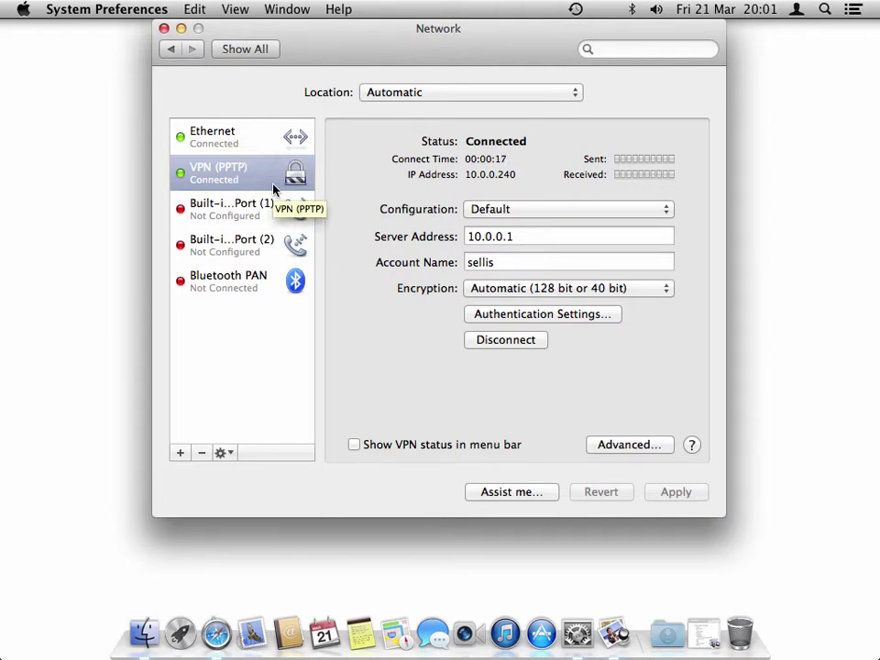
left_click(224, 453)
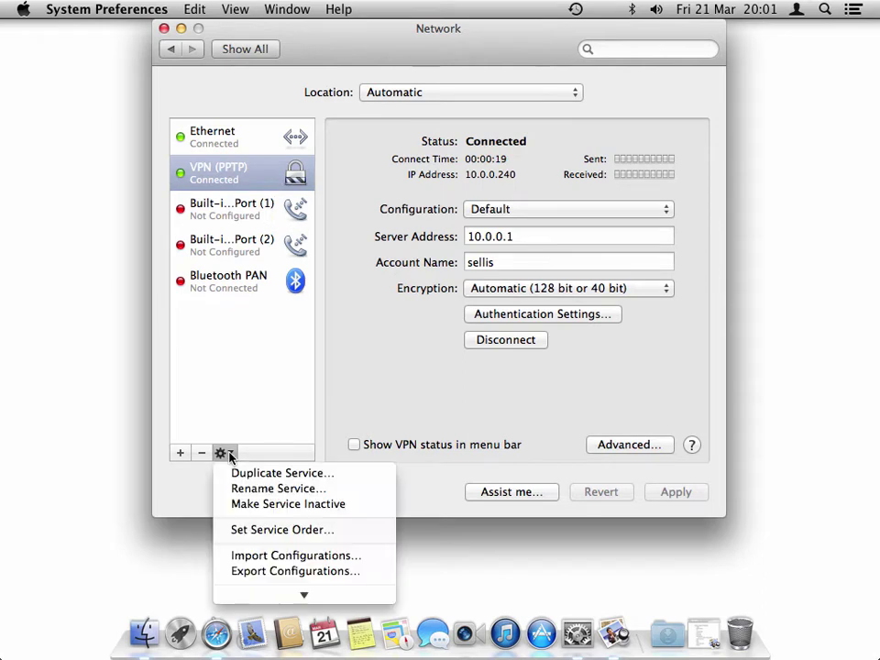
Set the network service order to Ethernet first and VPN (PPTP) second
left_click(249, 530)
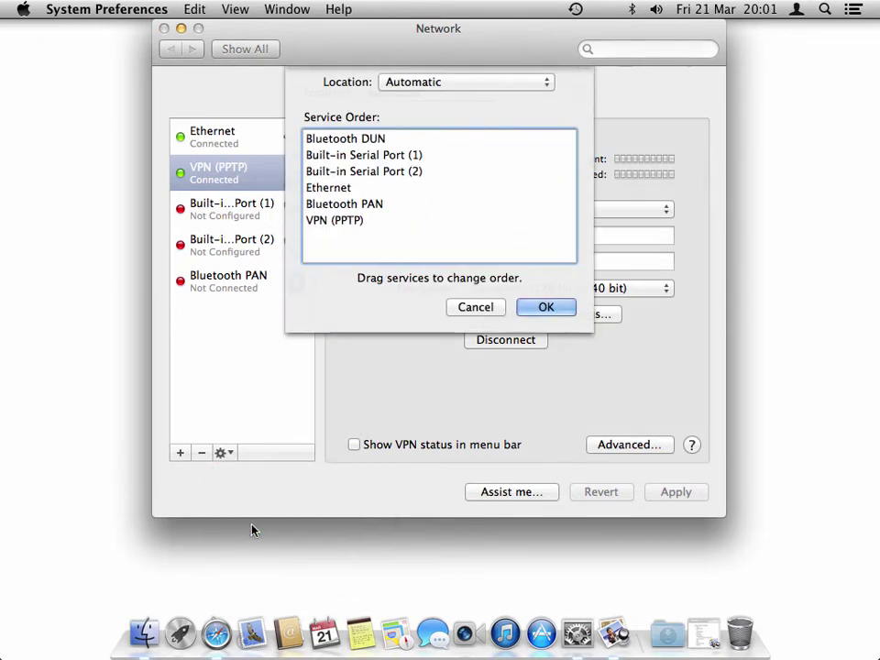
left_click_drag(356, 223, 362, 138)
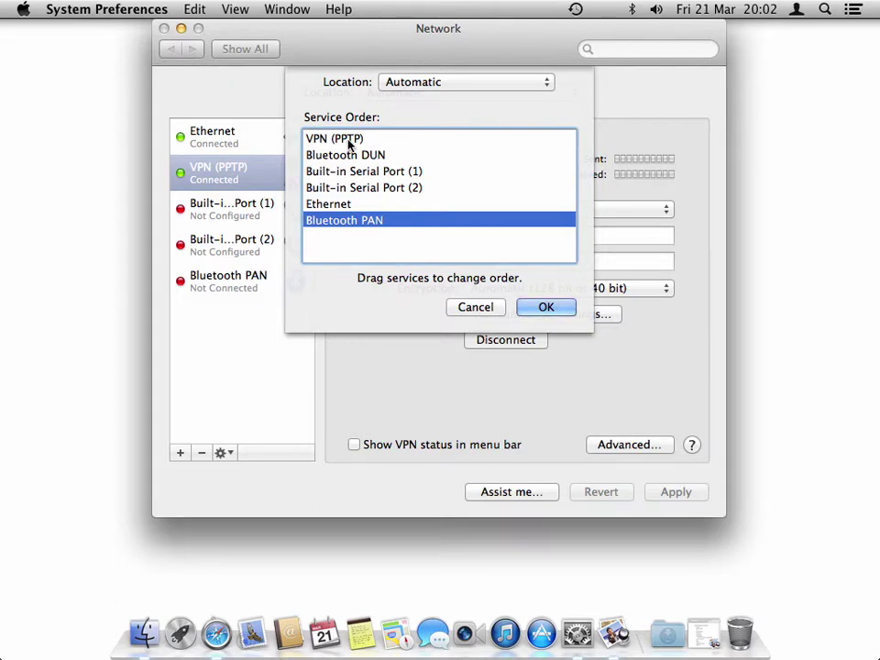
left_click(341, 207)
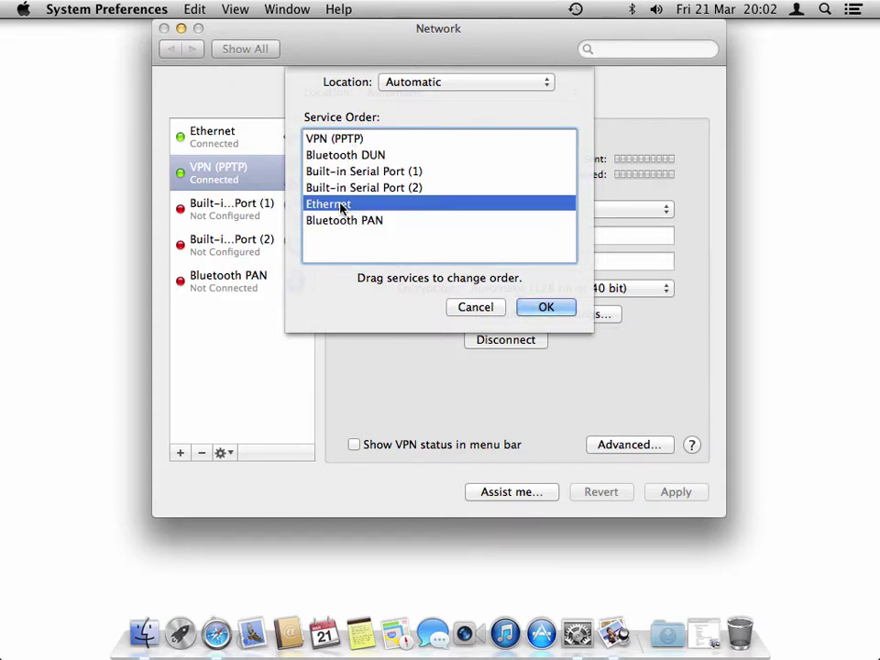
left_click_drag(340, 207, 341, 134)
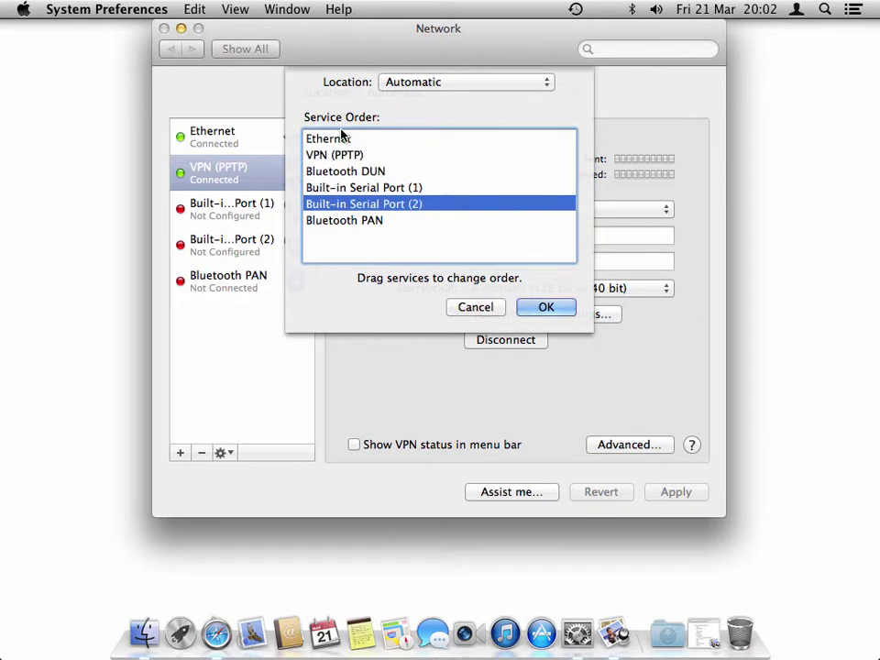
left_click(535, 309)
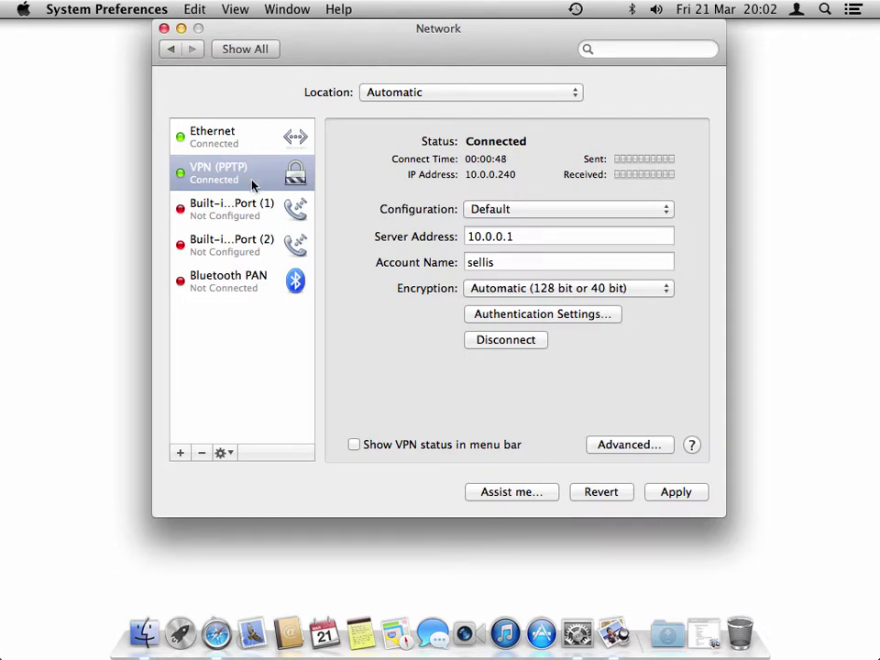
Disconnect VPN (PPTP), check Ethernet's connection at 10.0.0.10, then return to VPN (PPTP)
left_click(507, 340)
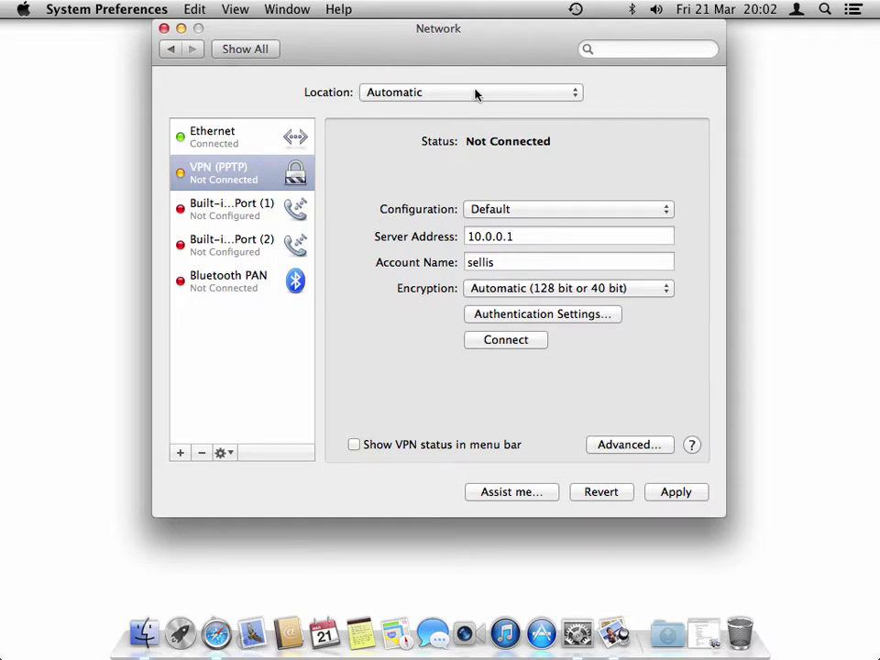
left_click(231, 143)
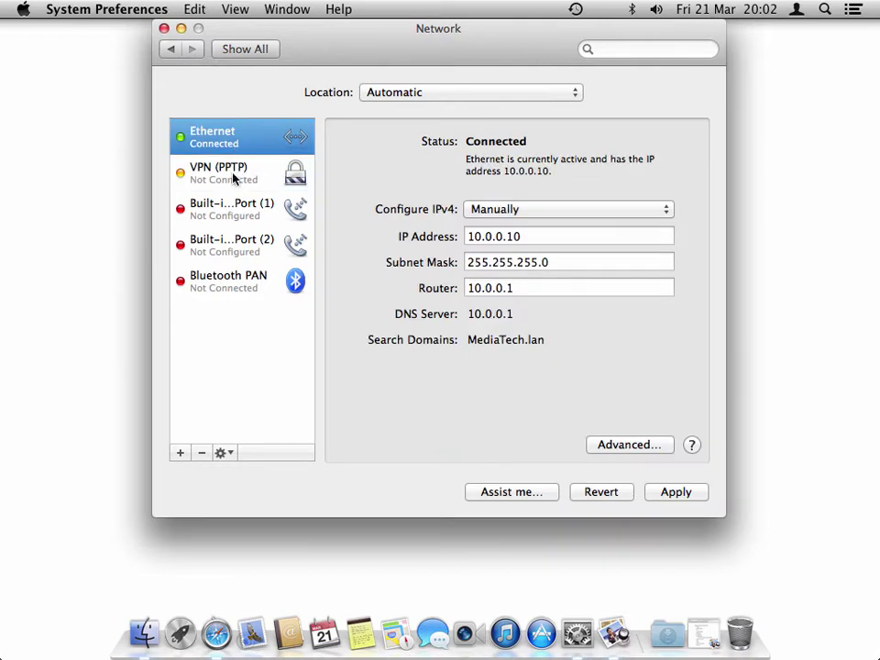
left_click(233, 179)
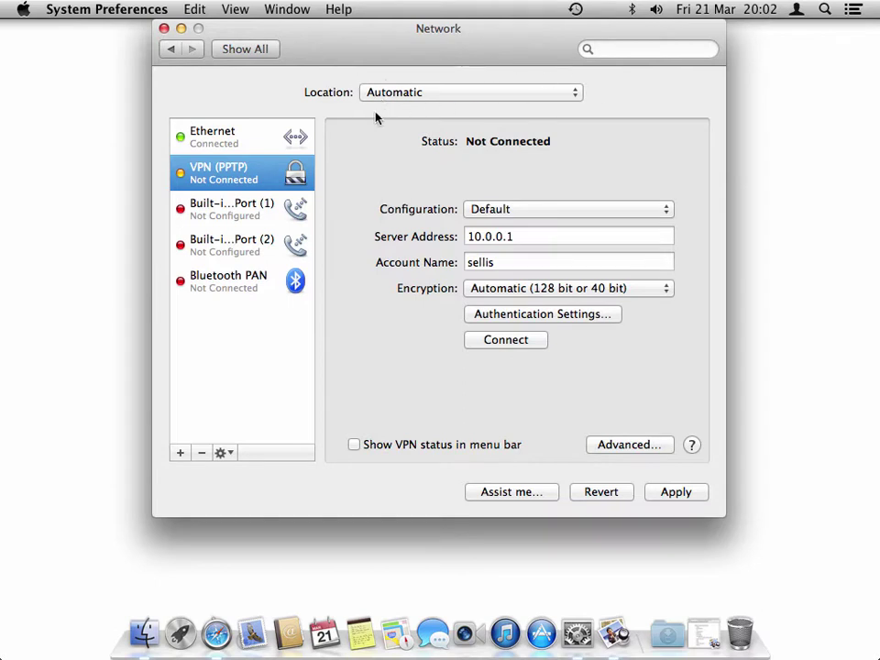
Remove the Thuis location via Edit Locations, keeping Automatic, School and Stage
left_click(451, 93)
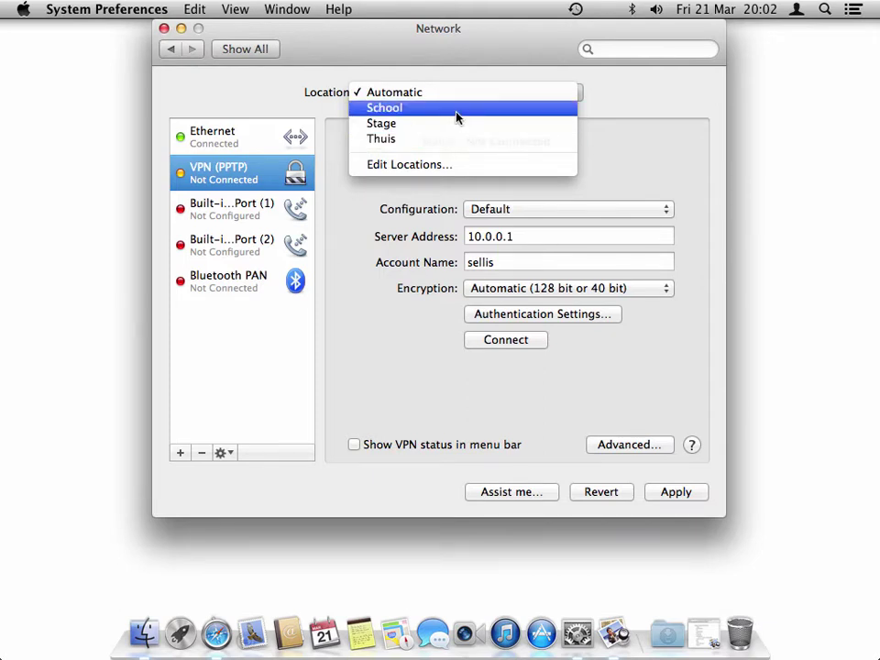
left_click(456, 165)
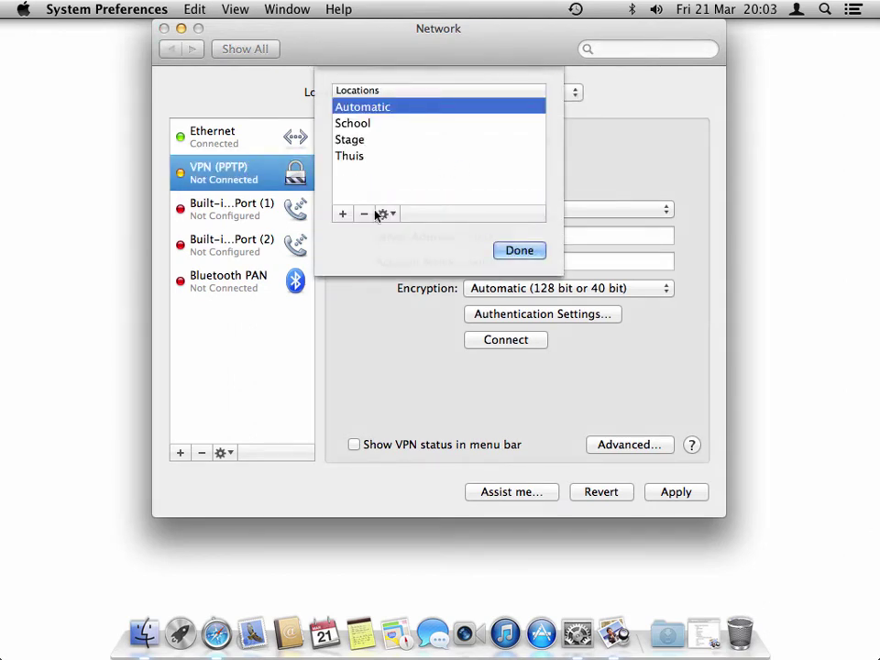
left_click(359, 155)
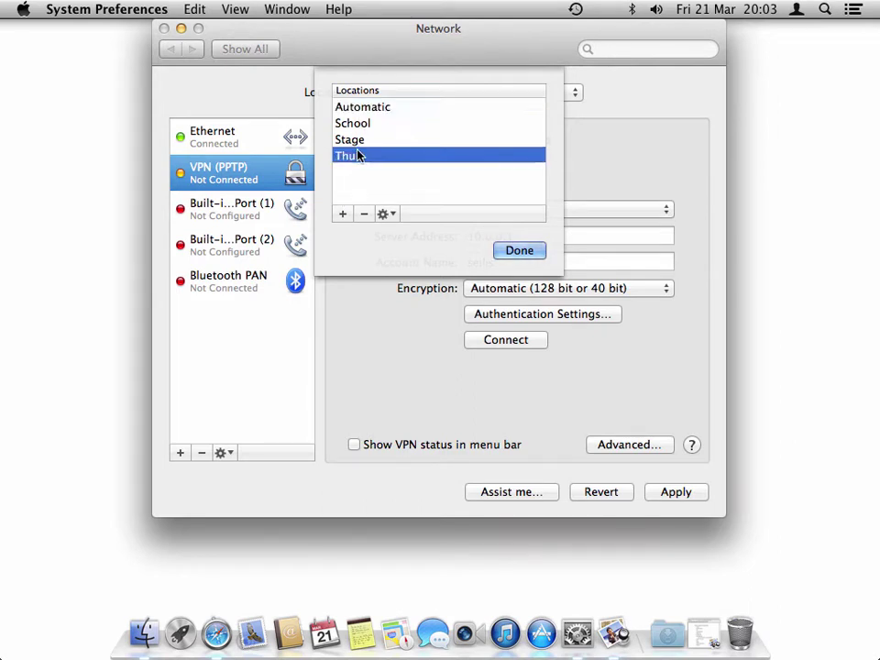
left_click(364, 217)
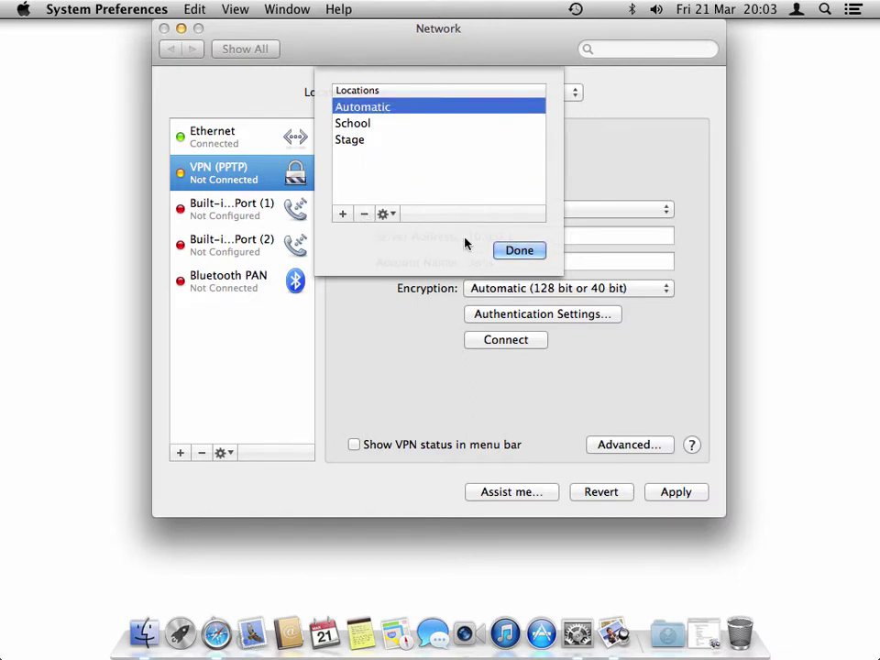
left_click(522, 249)
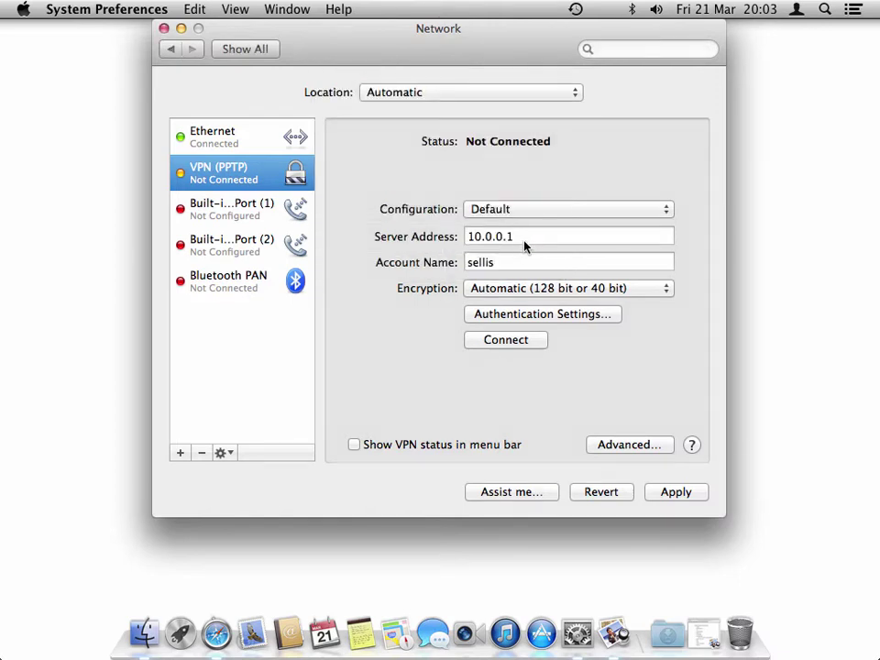
left_click(443, 89)
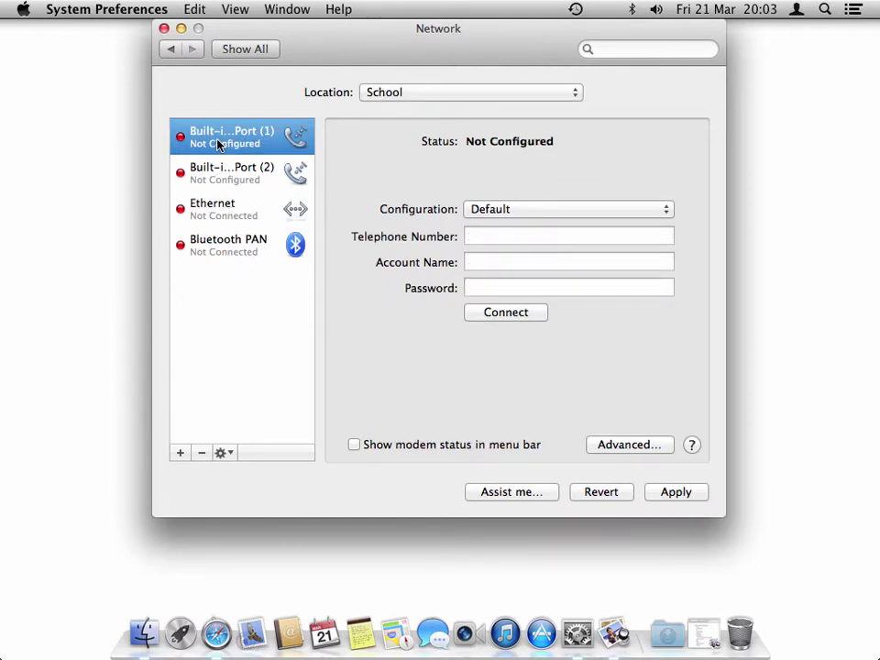
Set School's Ethernet IPv4 manually: IP 192.168.1.150, mask 255.255.255.0, router 192.168.1.1
left_click(222, 206)
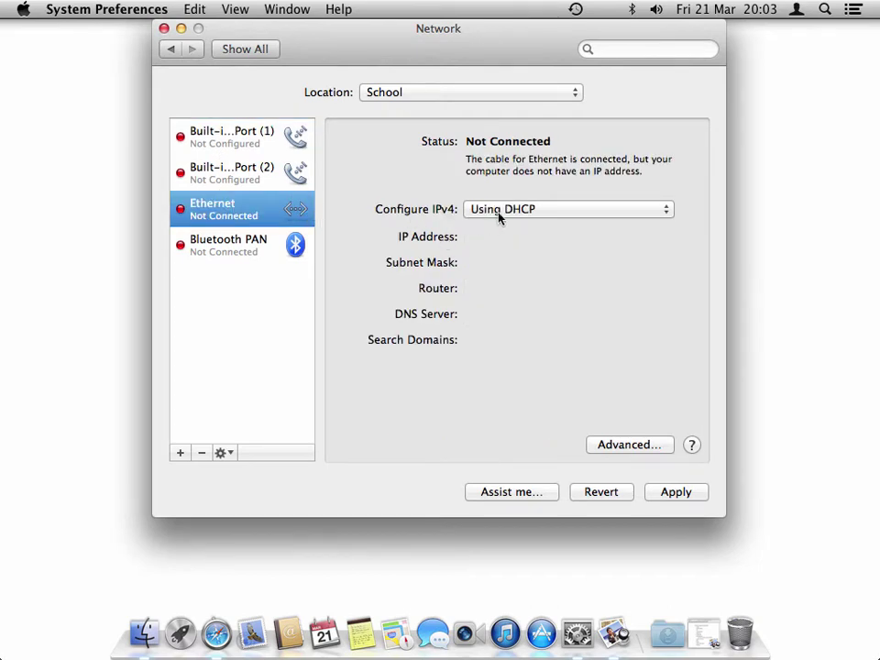
left_click(603, 214)
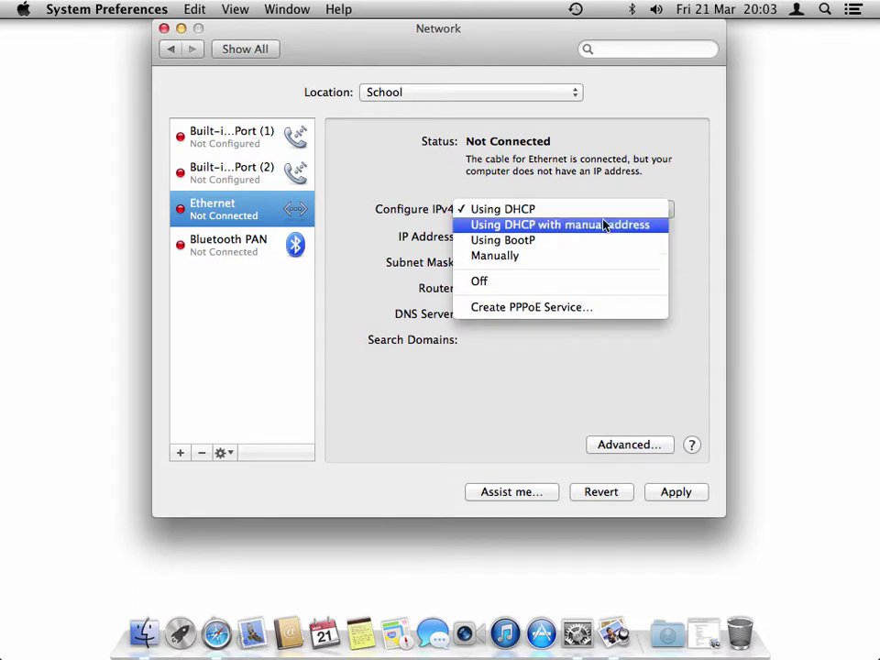
left_click(601, 256)
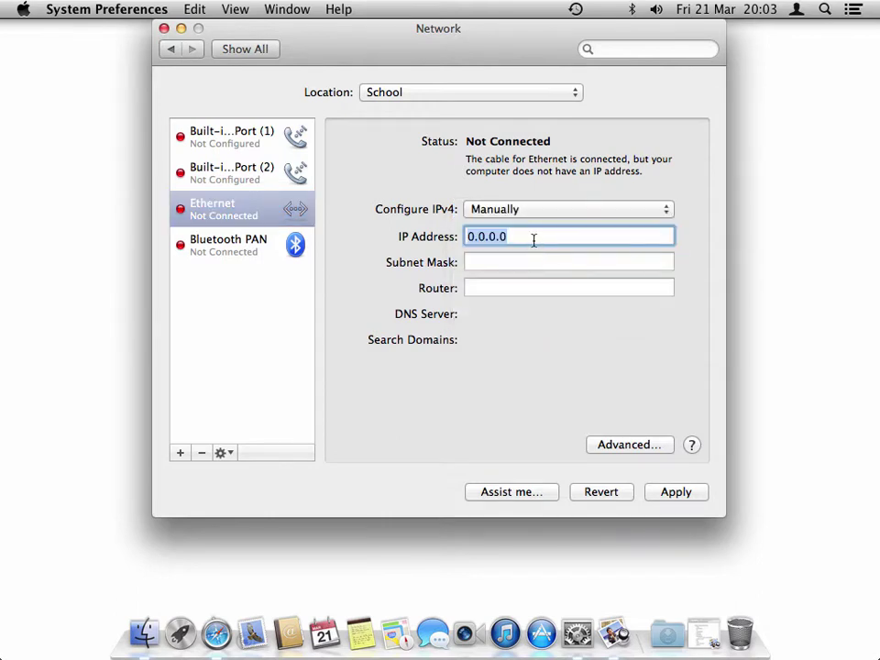
type("192.16")
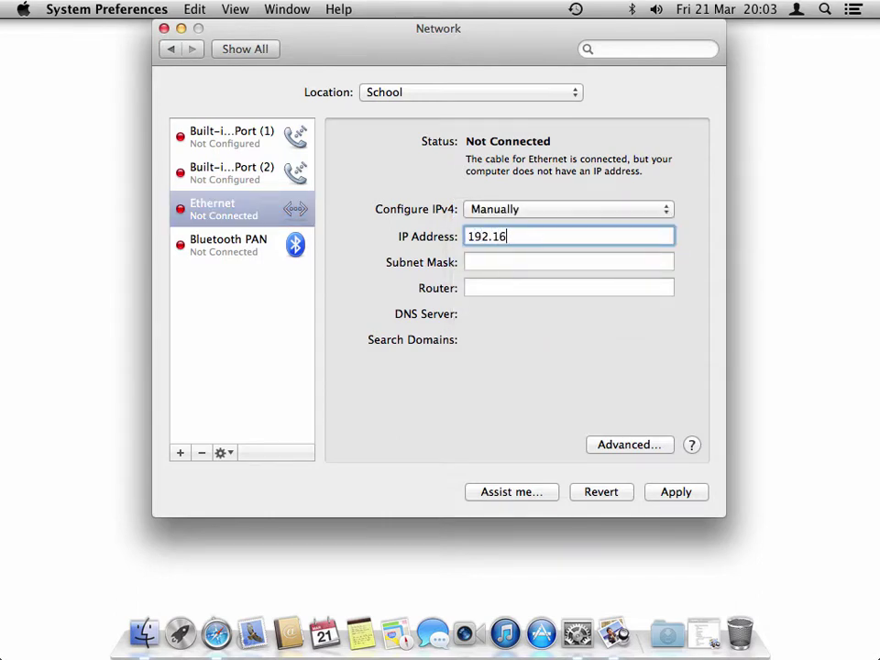
type("8.1.150")
key("Tab")
type("255")
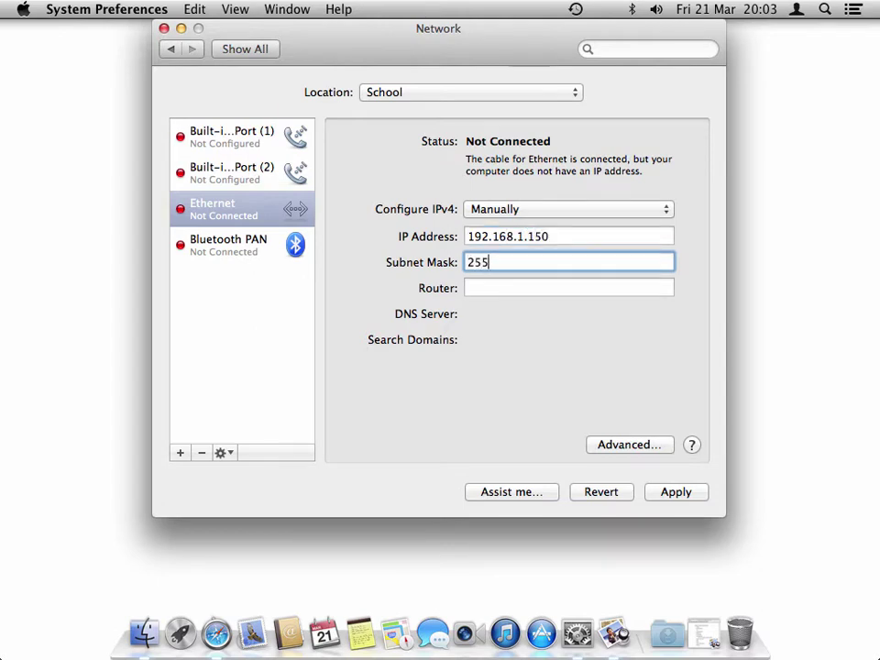
type(".255.255.")
key("Tab")
type("1")
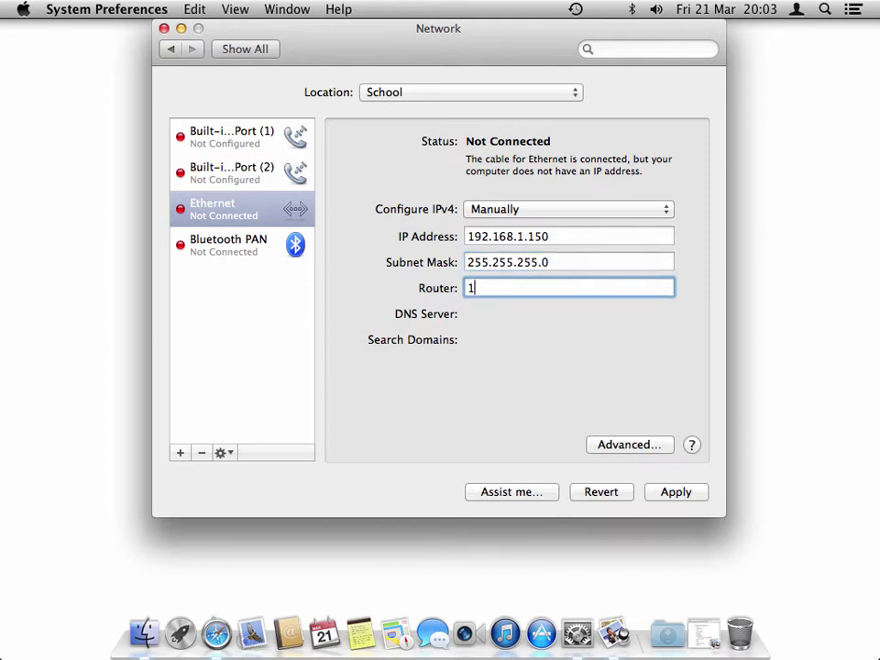
type("92.168.1.1")
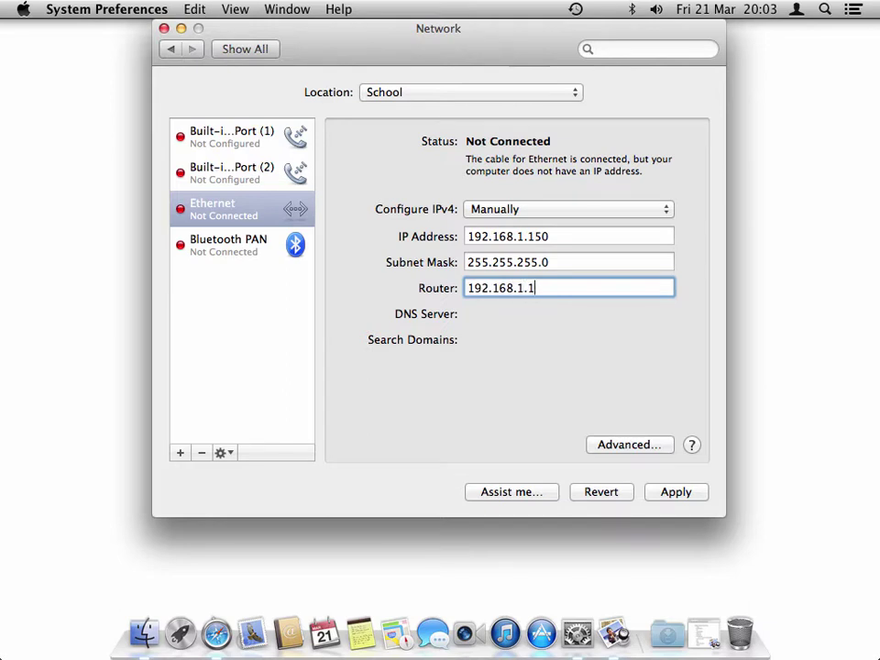
left_click(607, 445)
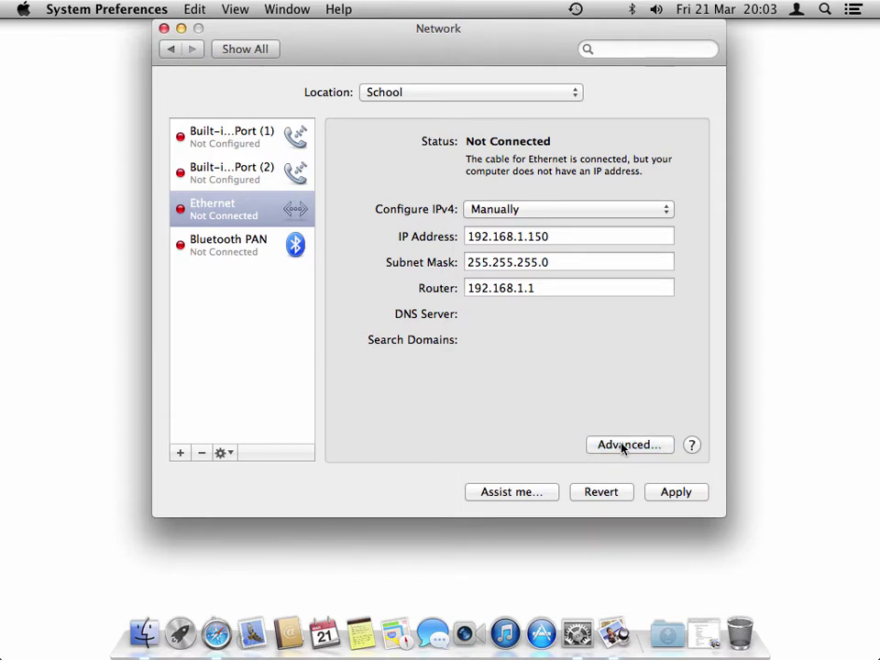
Add DNS server 192.168.1.20 and search domain mediatech.lan in Ethernet's advanced DNS settings
left_click(622, 446)
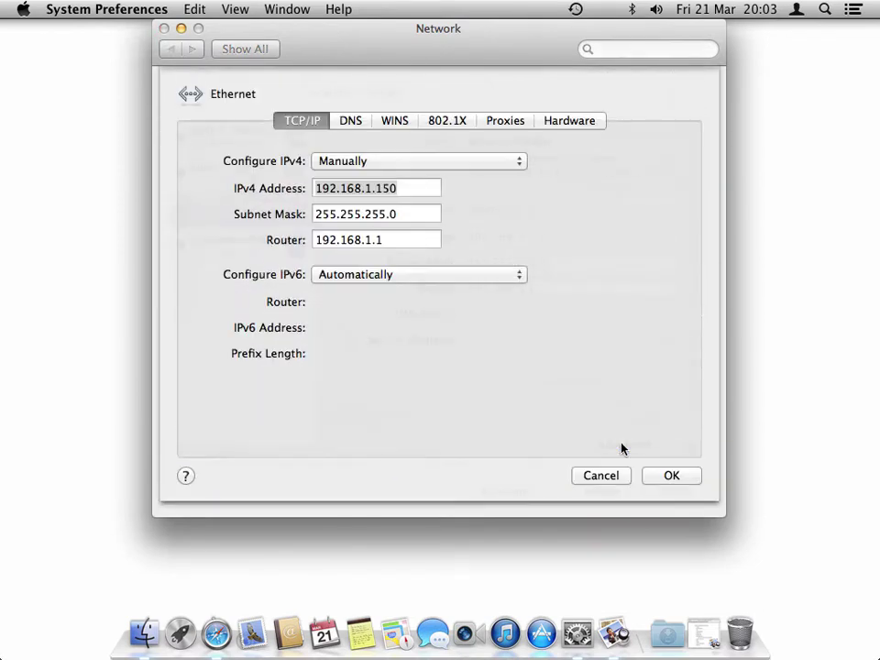
left_click(352, 120)
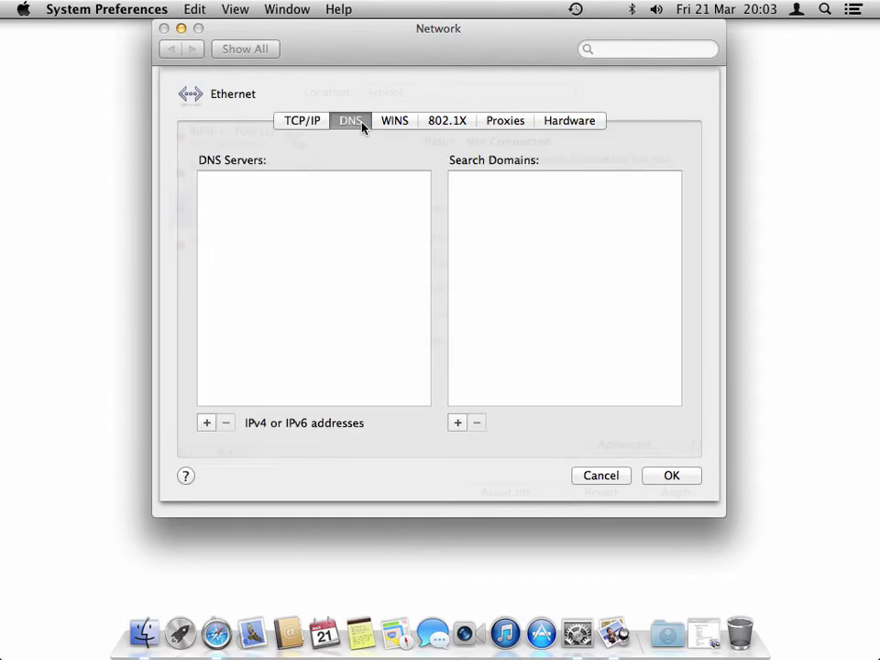
left_click(207, 424)
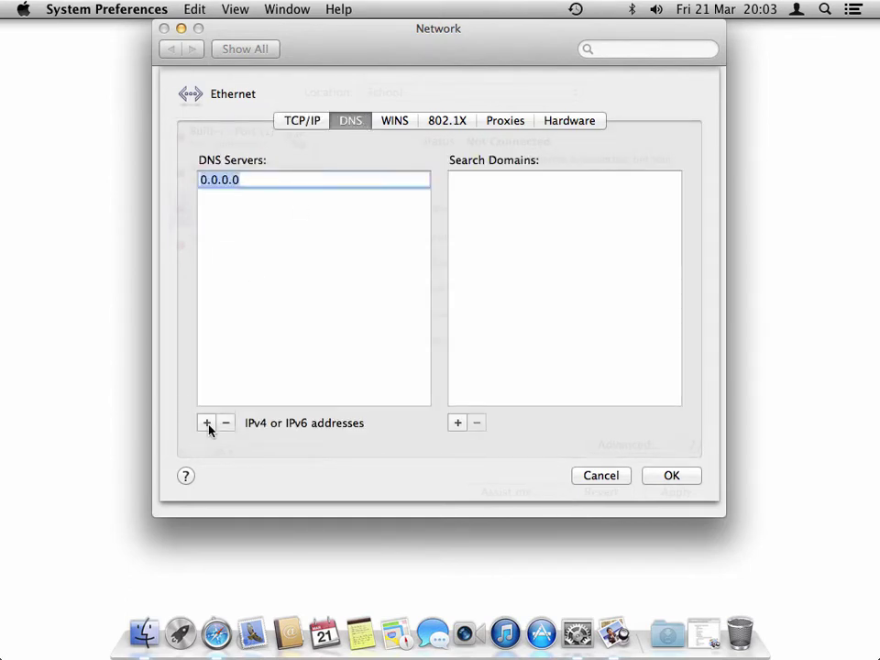
type("192.168.1.20")
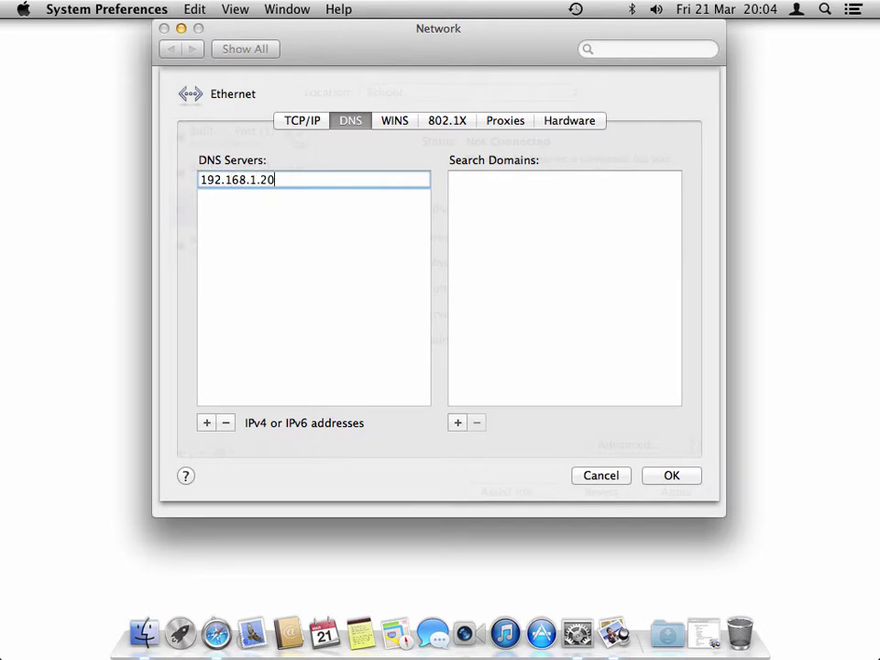
key("Return")
left_click(458, 424)
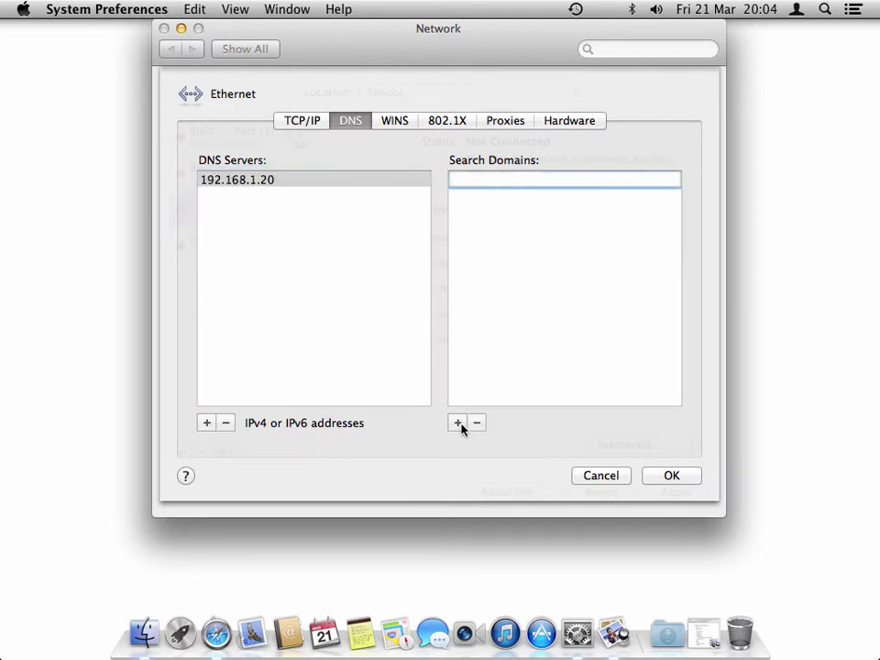
type("mediatech.lan")
left_click(672, 477)
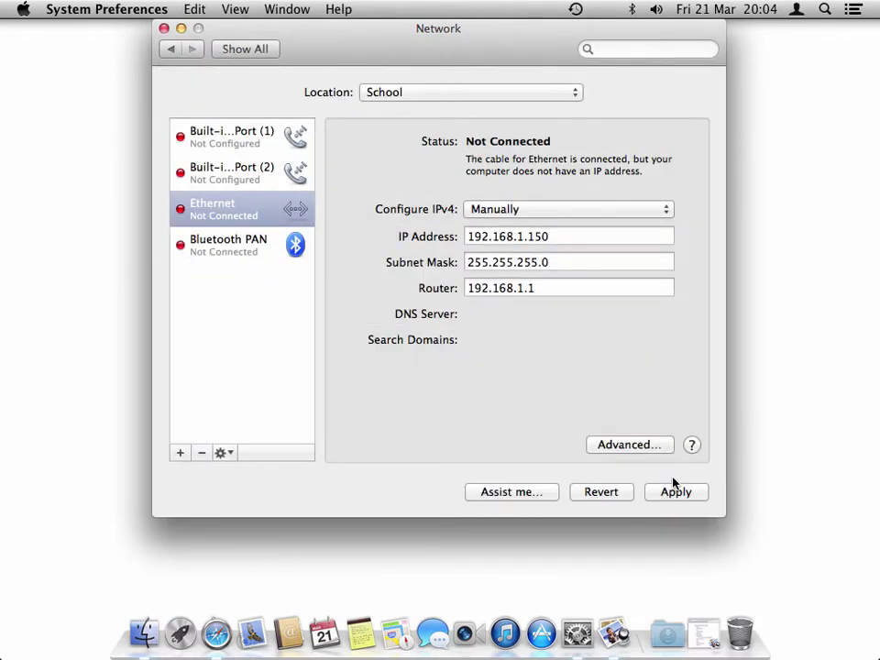
Apply the School Ethernet settings, then switch the location to Automatic (Ethernet at 10.0.0.10)
left_click(682, 493)
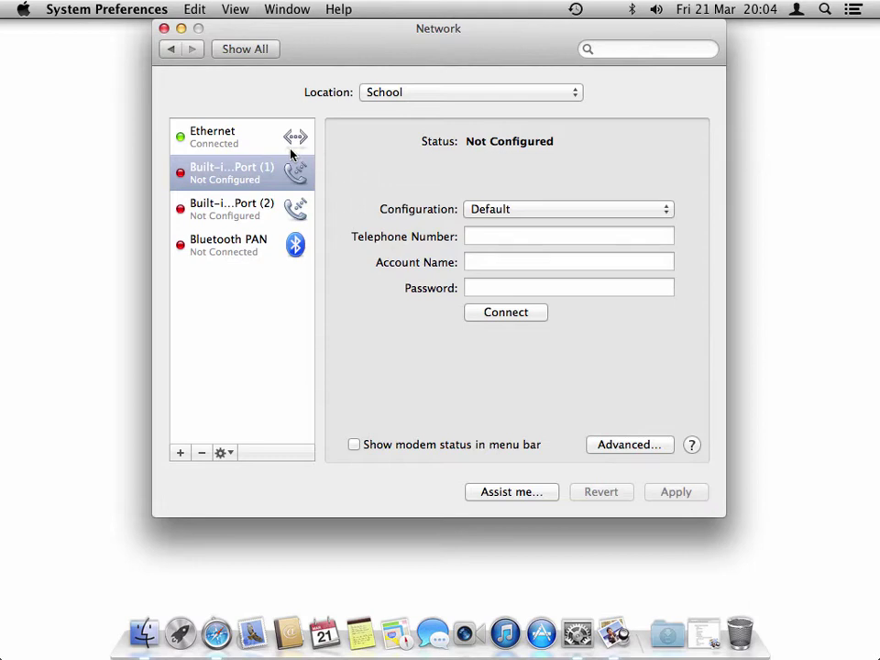
left_click(247, 136)
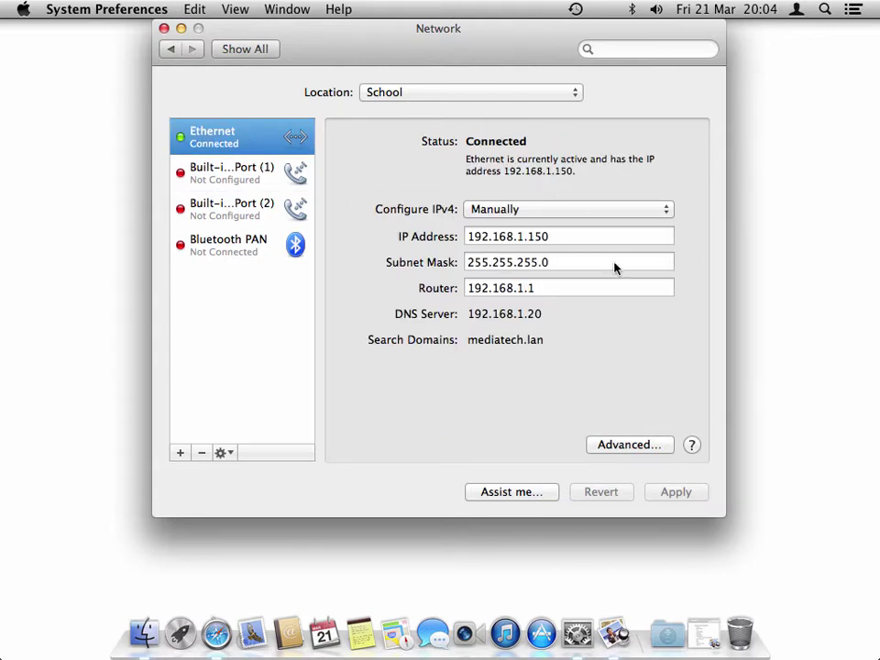
left_click(492, 95)
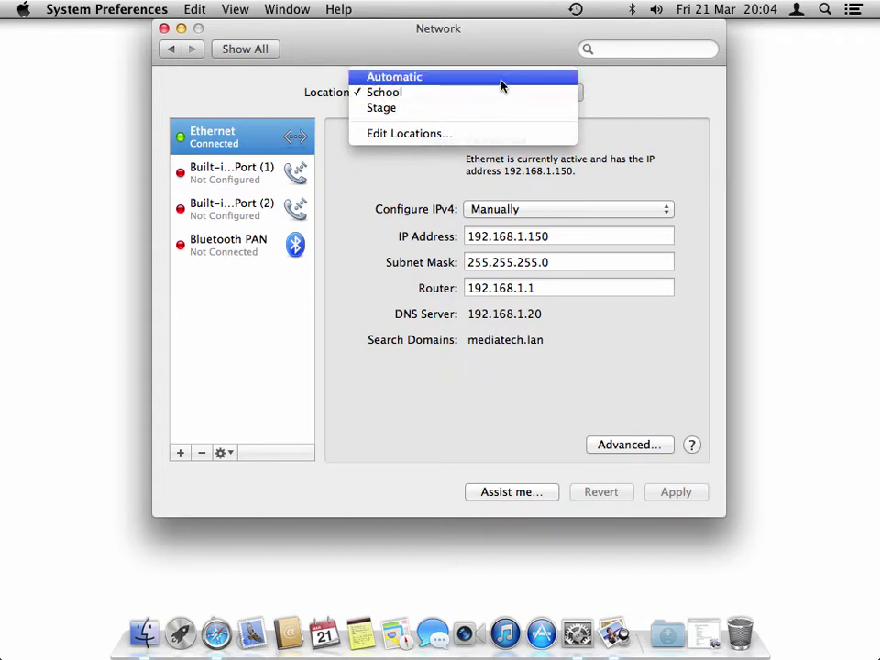
left_click(501, 85)
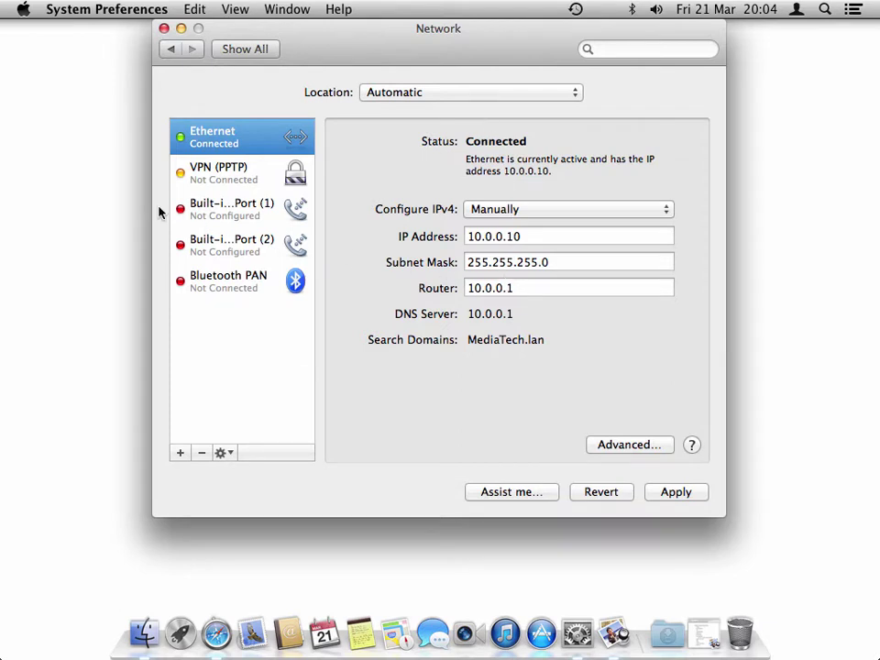
left_click(102, 189)
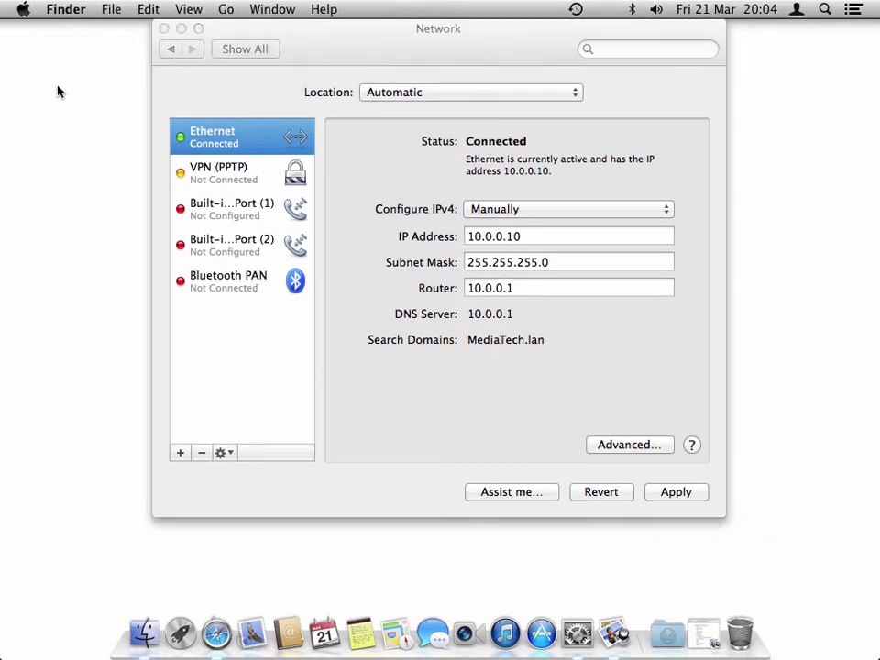
Check the Apple menu's Location list, apply the Automatic location and close Network preferences
left_click(22, 11)
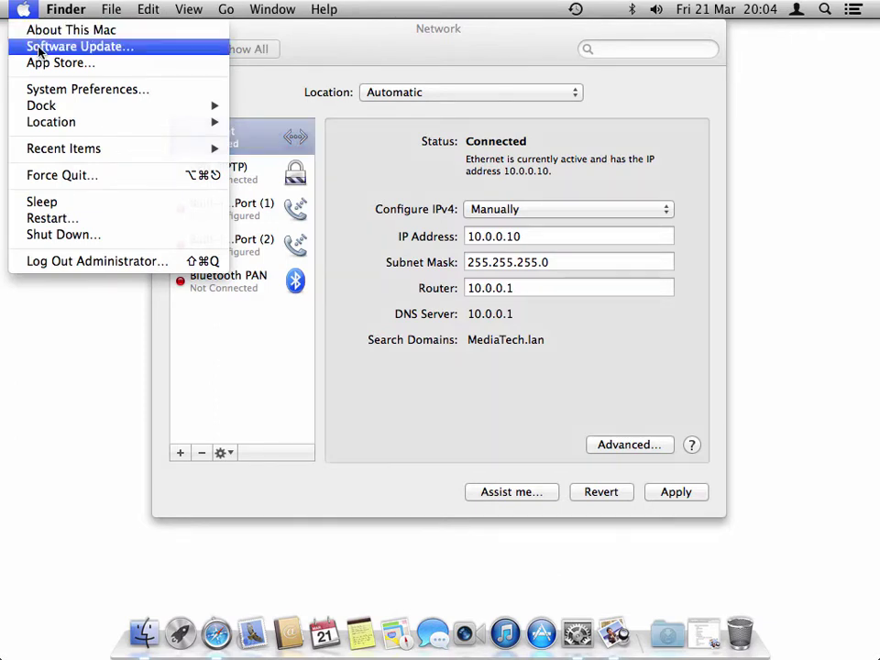
mouse_move(64, 125)
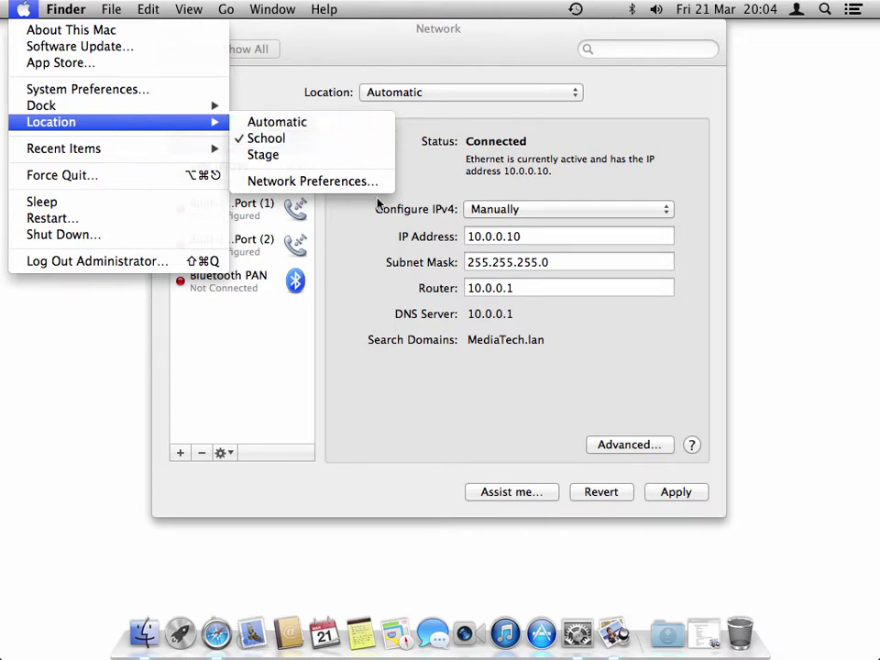
left_click(536, 389)
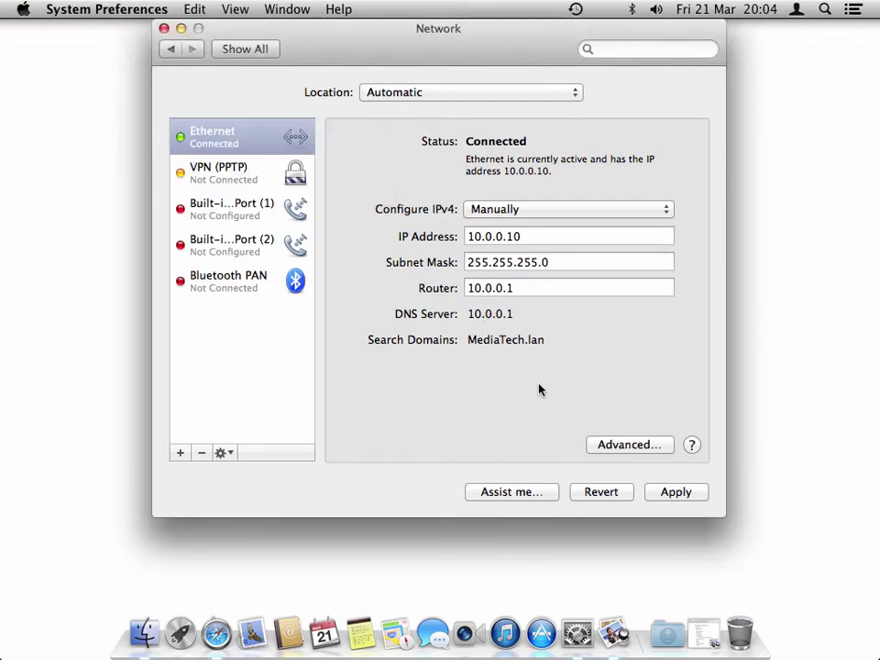
left_click(676, 492)
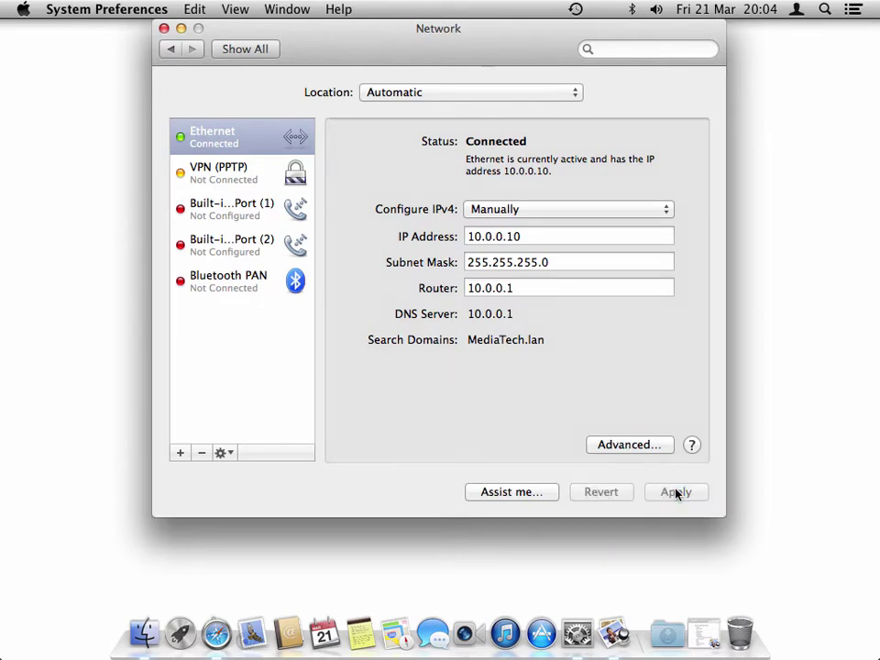
left_click(163, 29)
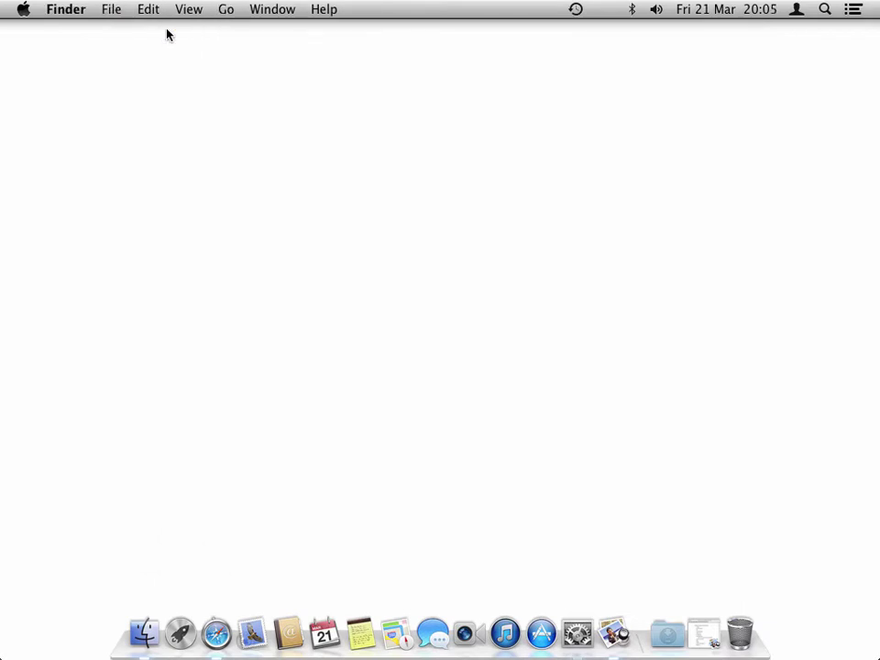
Launch Network Utility via Spotlight and show Ethernet (en0) info: IP 10.0.0.10, active link
left_click(825, 11)
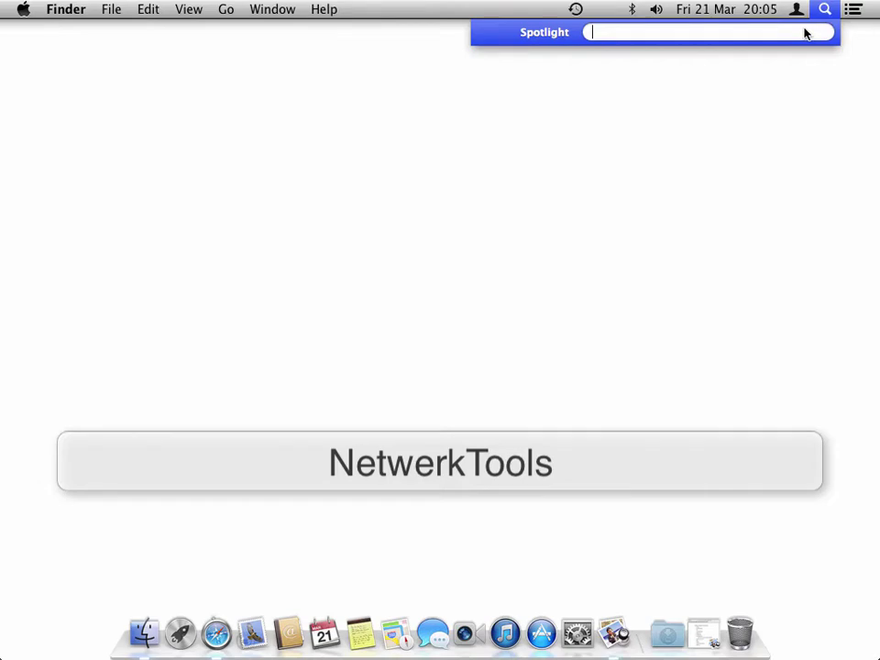
type("net")
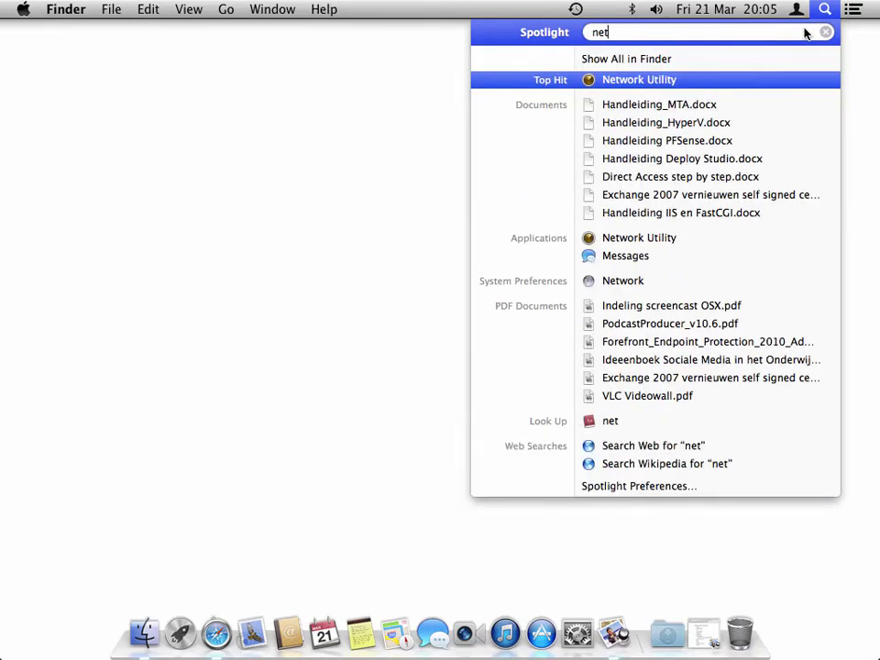
key("Return")
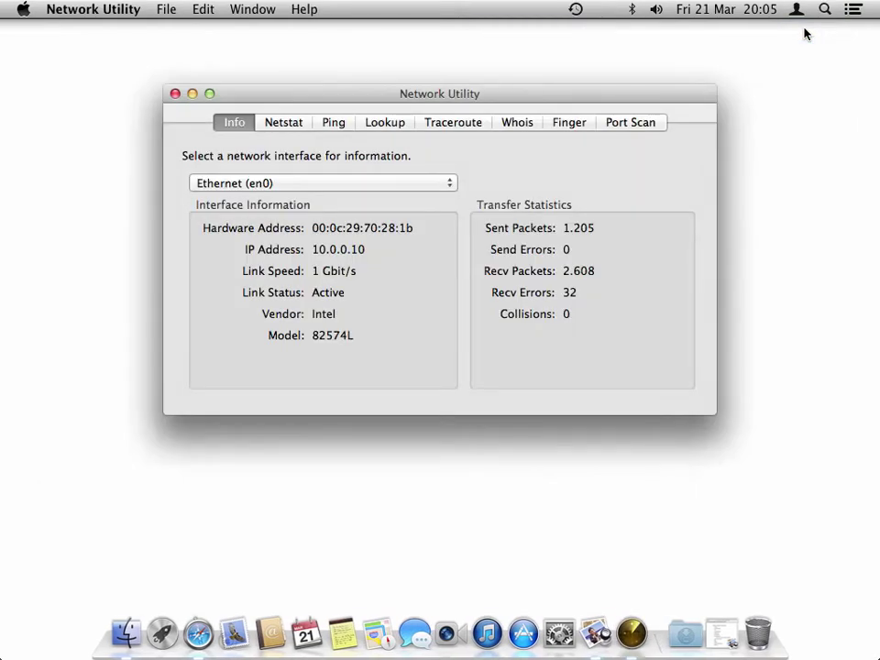
left_click_drag(441, 92, 456, 101)
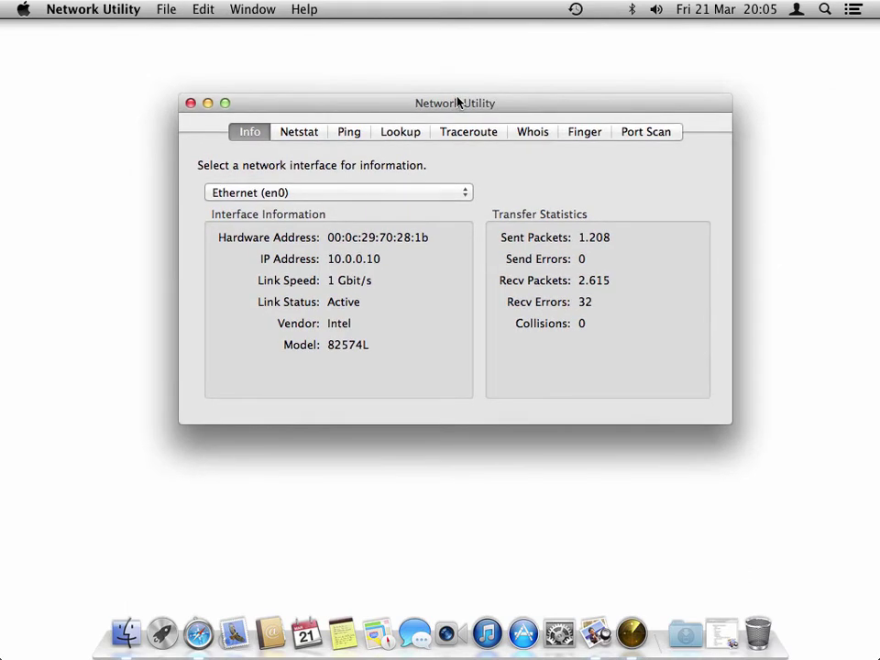
left_click(256, 133)
left_click(432, 197)
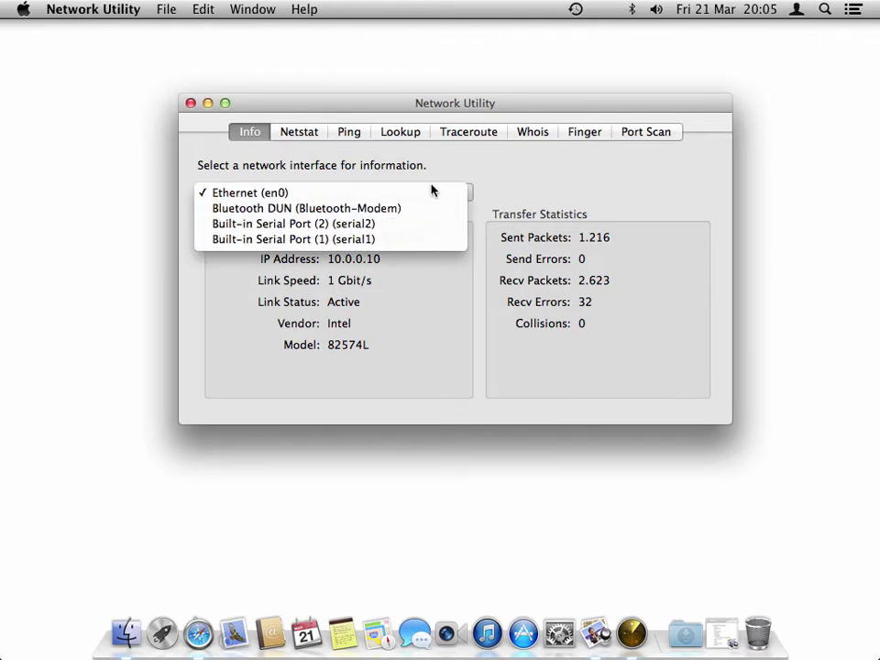
left_click(434, 194)
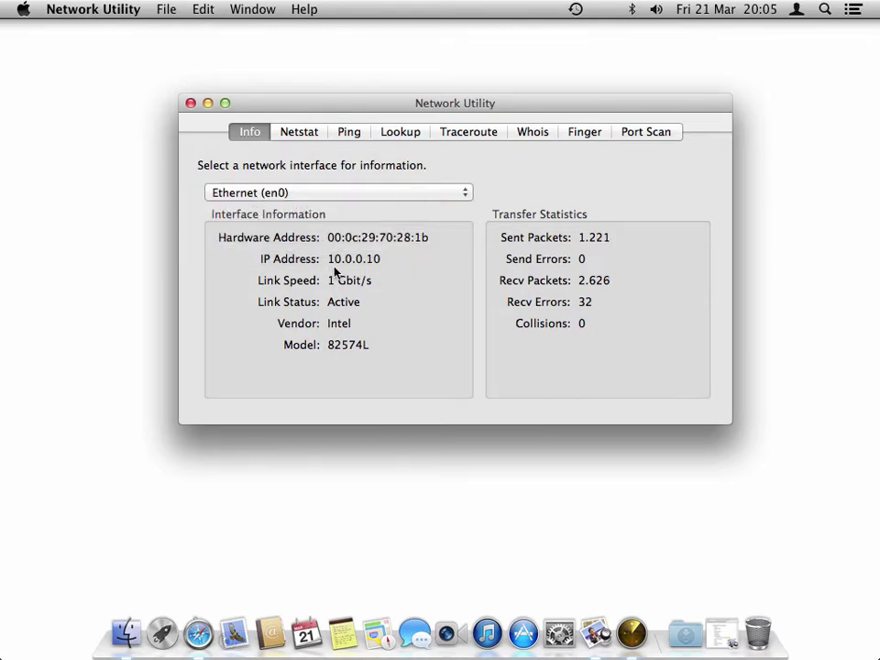
Ping 10.0.0.1 on the Ping tab, then stop it
left_click(348, 133)
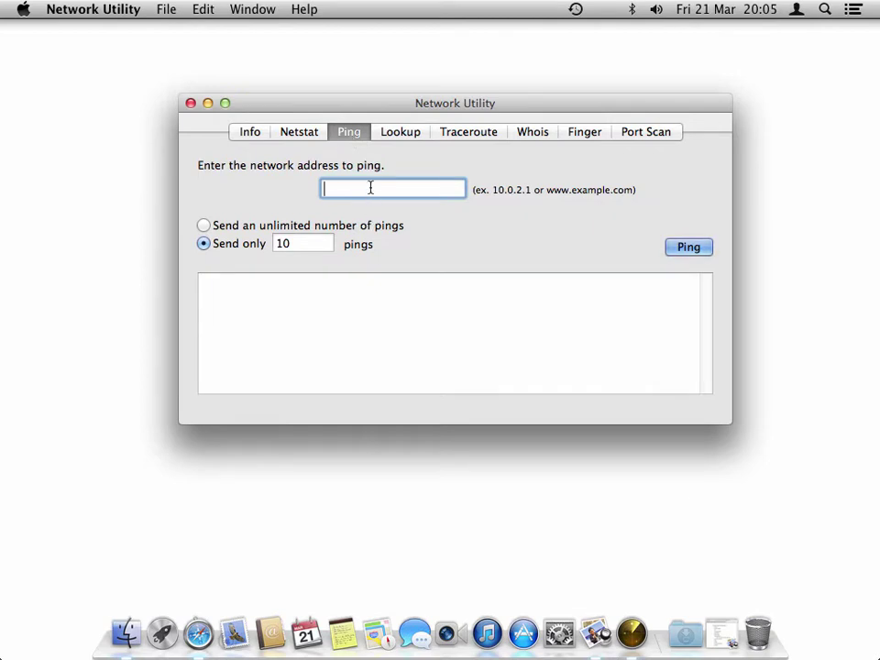
type("10.0.0.1")
key("Return")
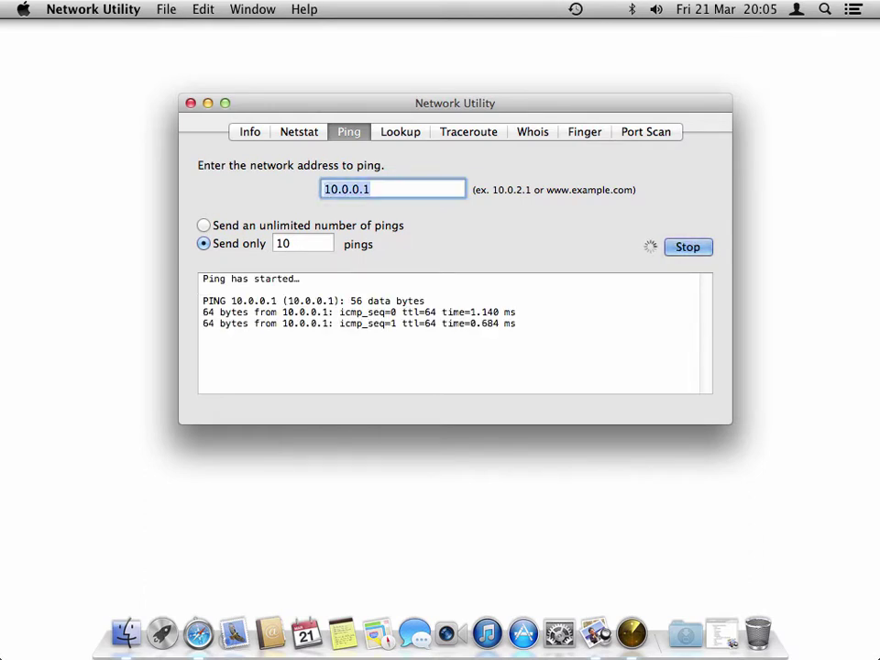
left_click(699, 249)
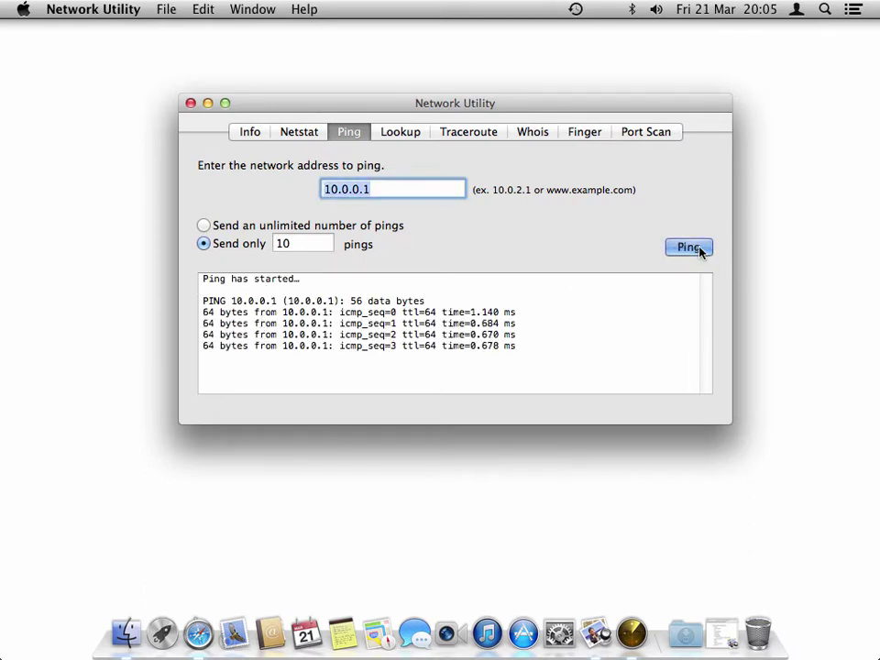
left_click_drag(308, 245, 263, 243)
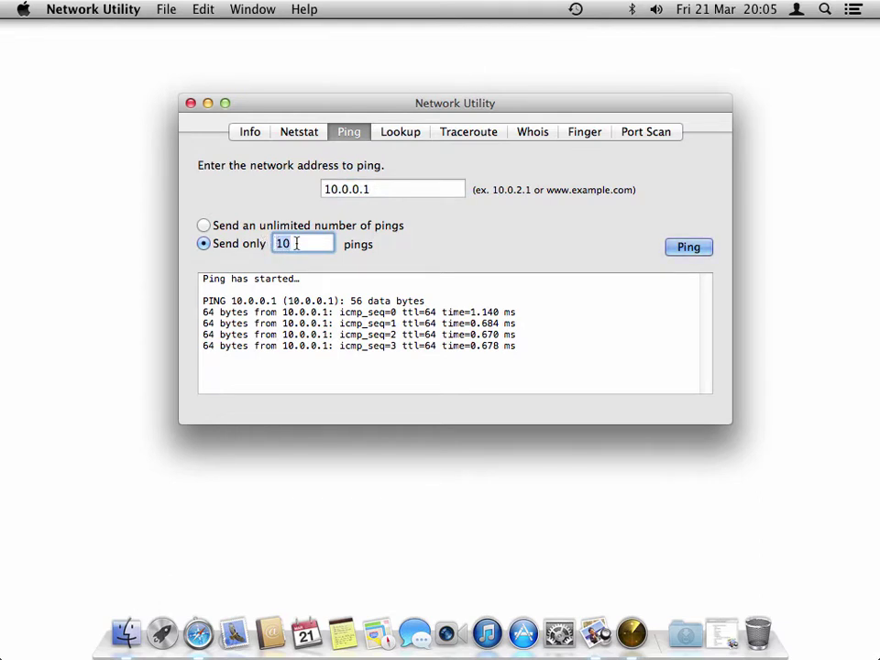
type("3")
key("Tab")
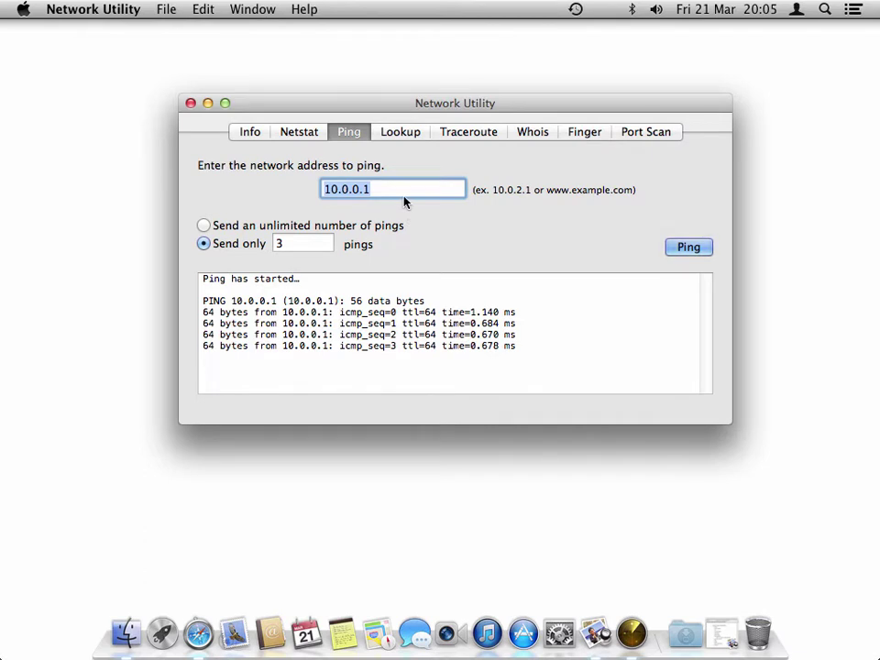
type("www.")
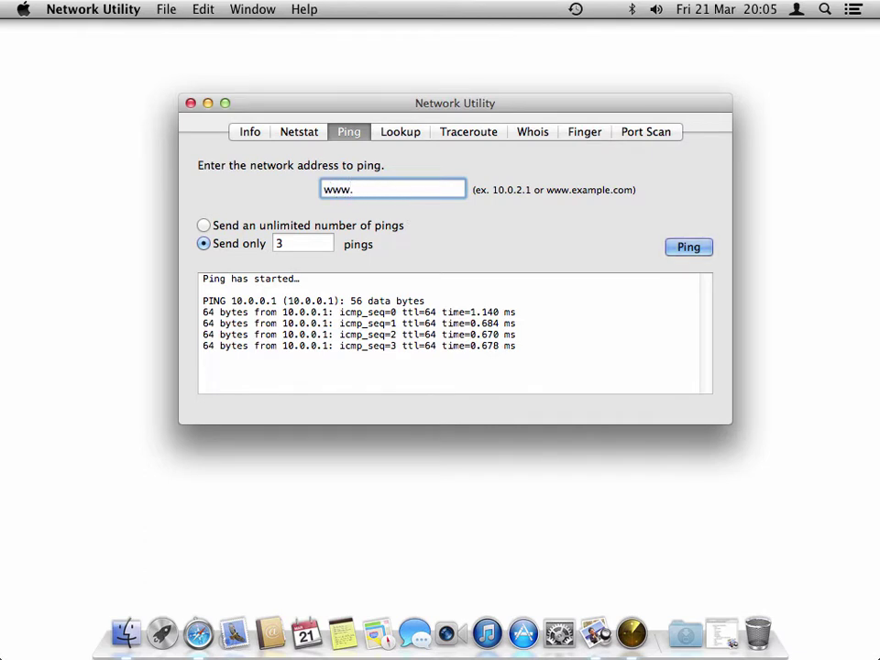
type("ict-lab.nl")
left_click(675, 246)
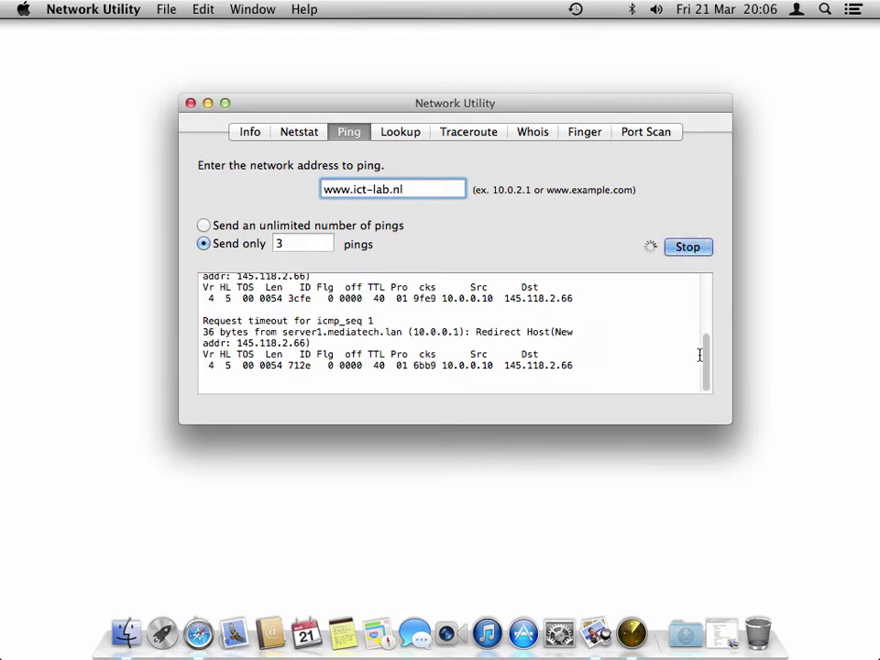
left_click_drag(707, 360, 709, 290)
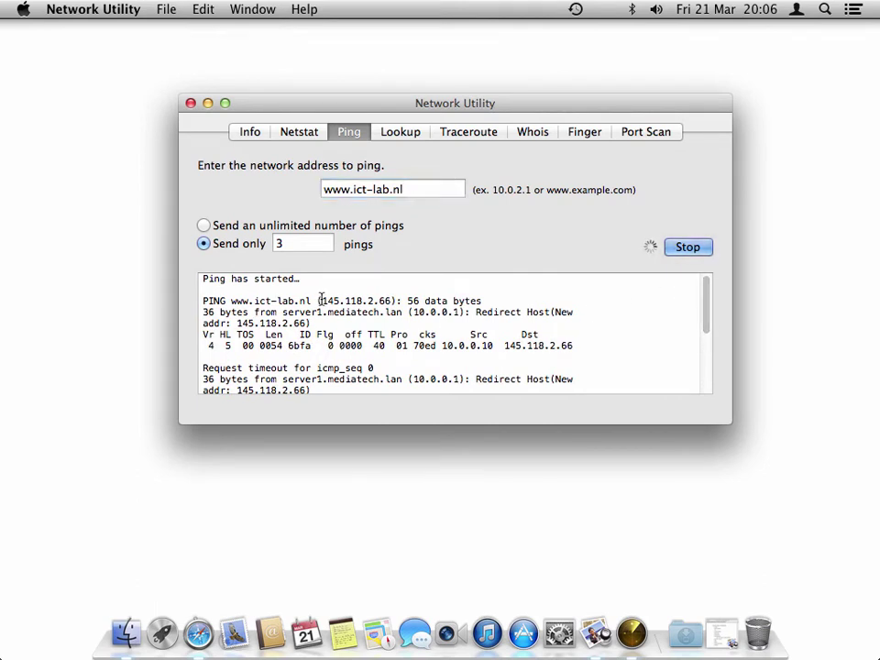
left_click_drag(320, 300, 392, 300)
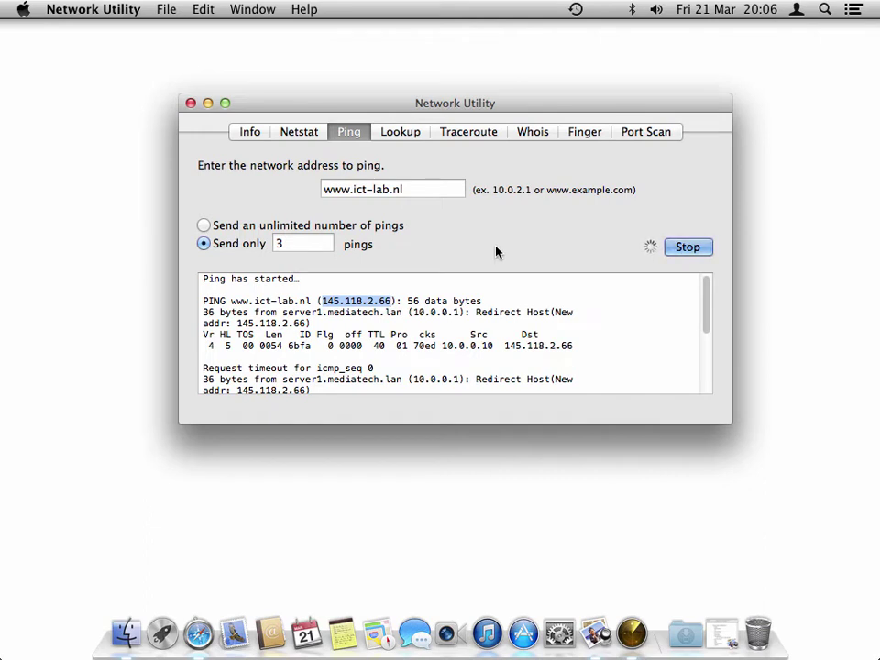
left_click(679, 249)
left_click(404, 134)
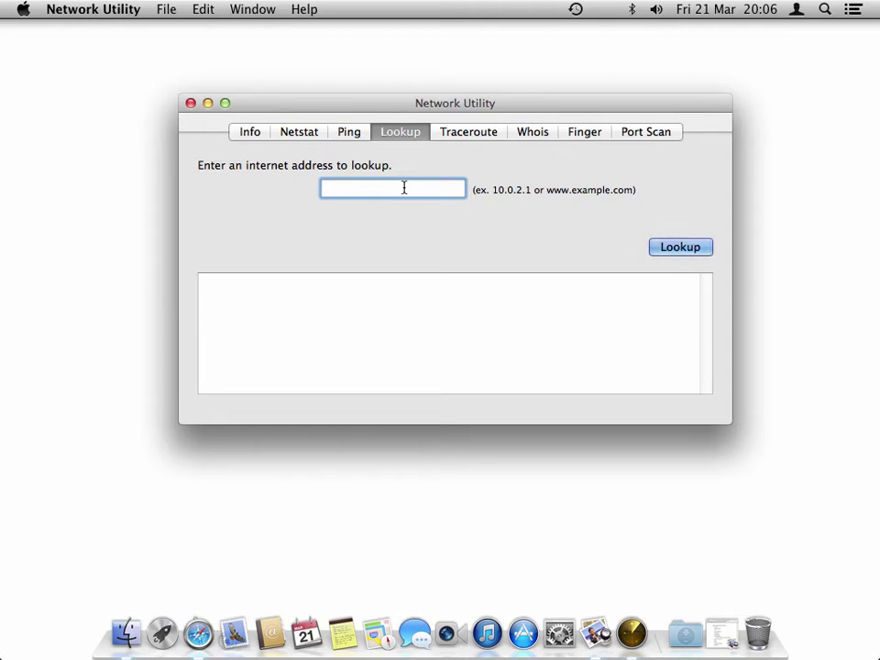
type("www.ict-lab.nl")
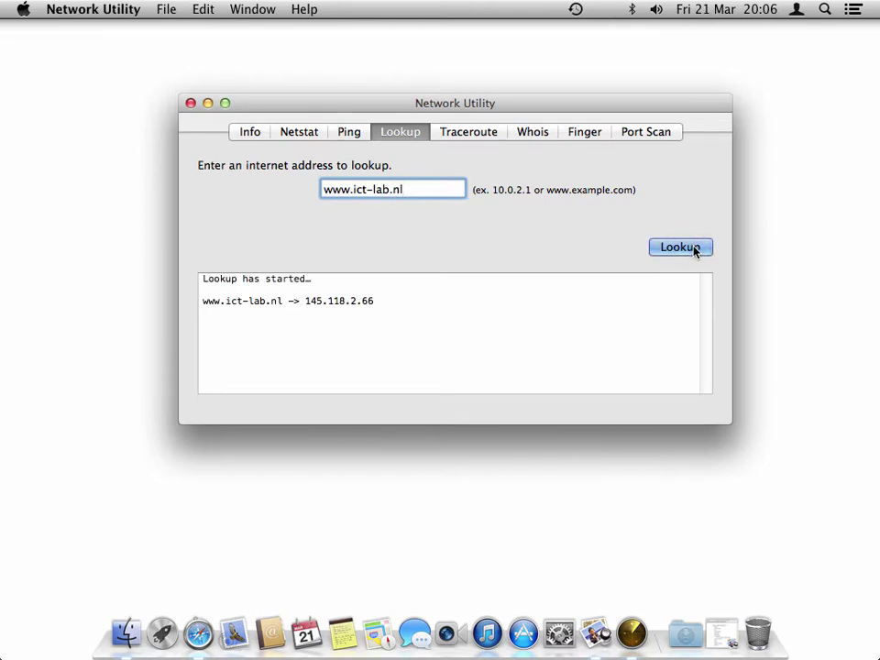
left_click_drag(375, 303, 308, 306)
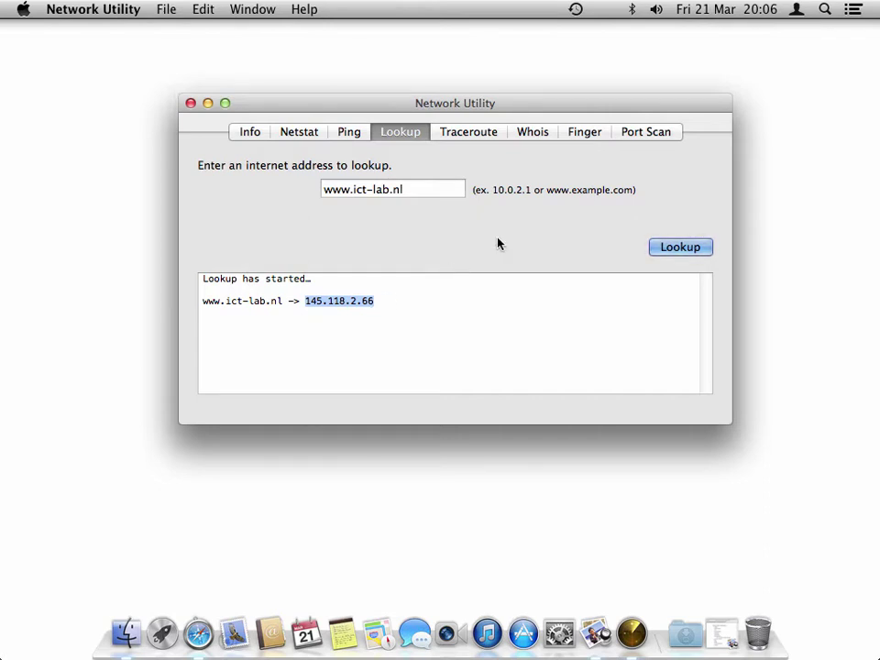
left_click(661, 135)
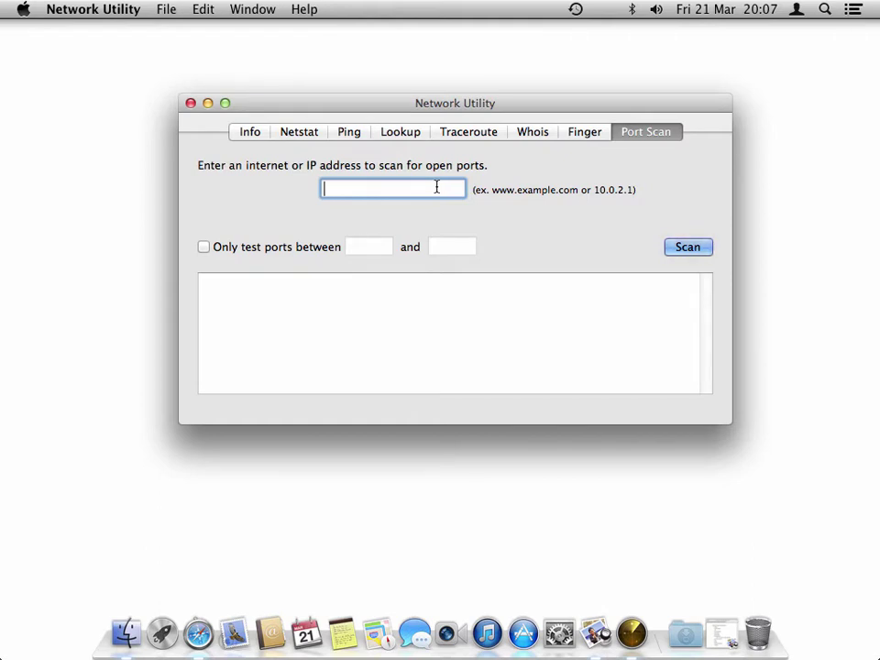
Port-scan host 10.0.0.1, stopping the scan once results appear
type("10.0.0.1")
left_click(690, 249)
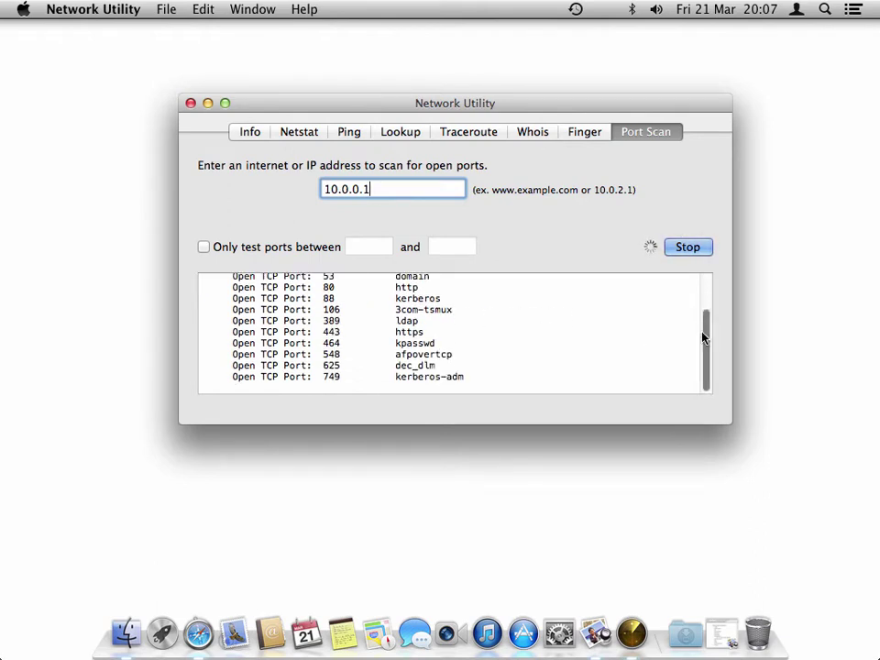
left_click_drag(706, 337, 706, 275)
left_click(689, 247)
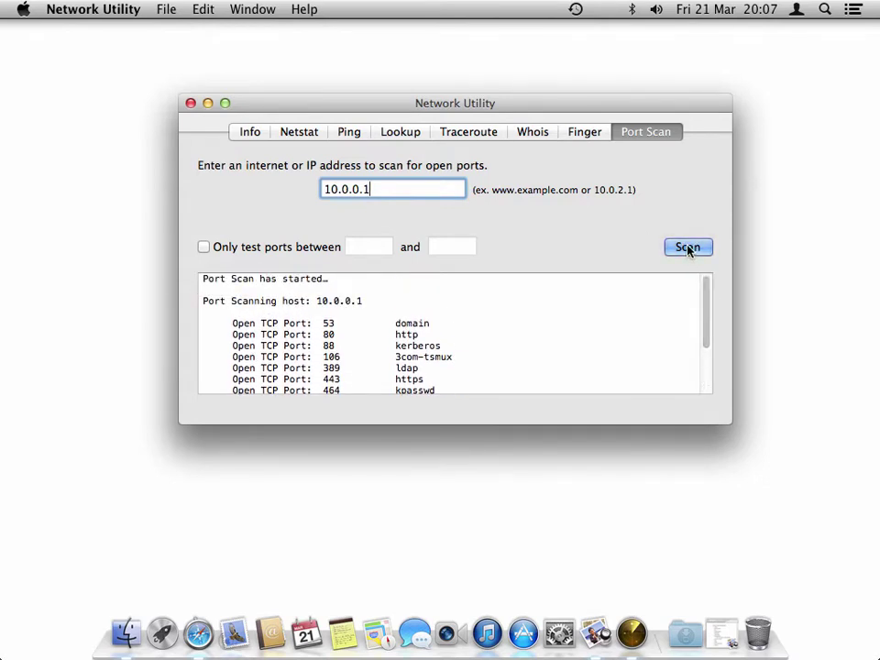
Highlight ports 53, 80 and 443 (https) in the scan results and scroll through them
double_click(327, 323)
left_click(338, 334)
left_click_drag(337, 334, 321, 335)
left_click_drag(394, 335, 427, 334)
left_click(428, 379)
double_click(425, 378)
left_click_drag(351, 379, 320, 378)
scroll(707, 332, "down", 1)
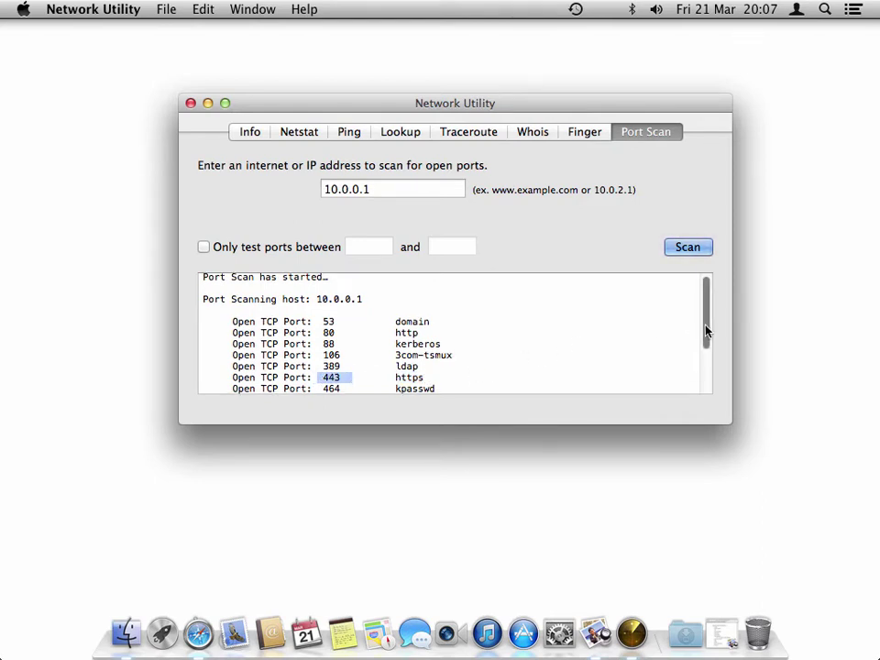
mouse_move(707, 331)
left_mouse_down()
mouse_move(706, 380)
mouse_move(707, 312)
left_mouse_up()
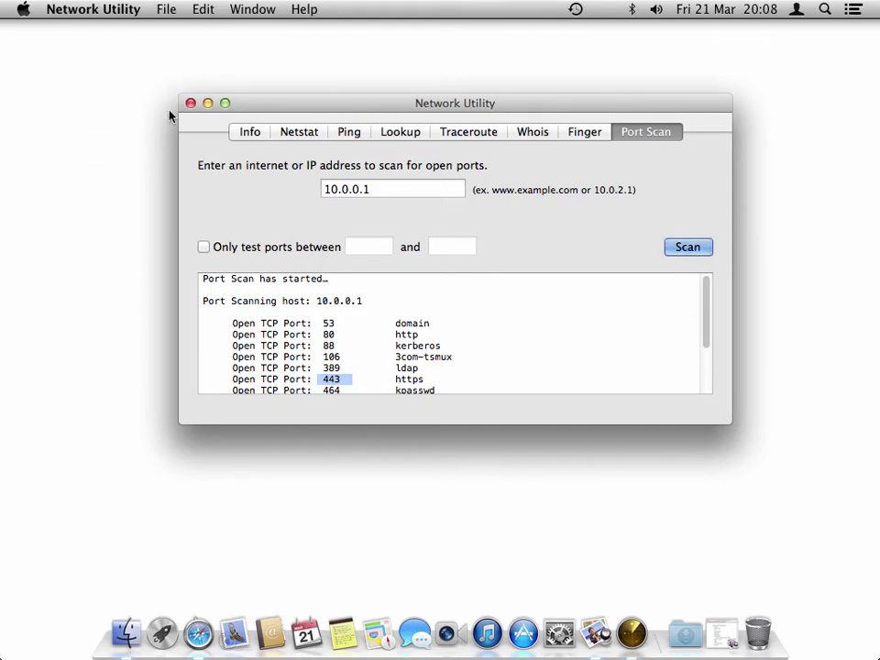
Quit Network Utility, then open and close Safari and Mail
left_click(115, 13)
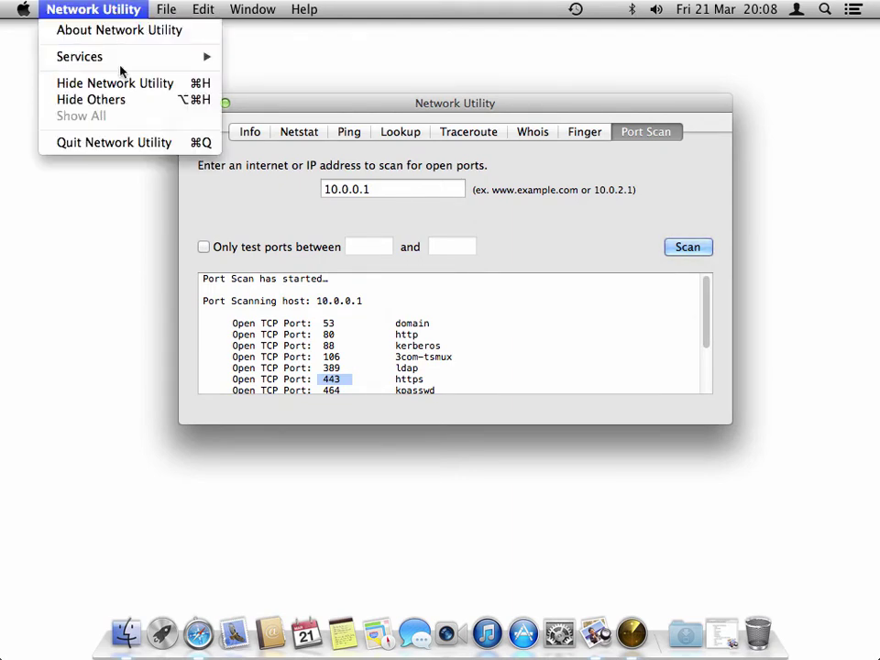
left_click(128, 143)
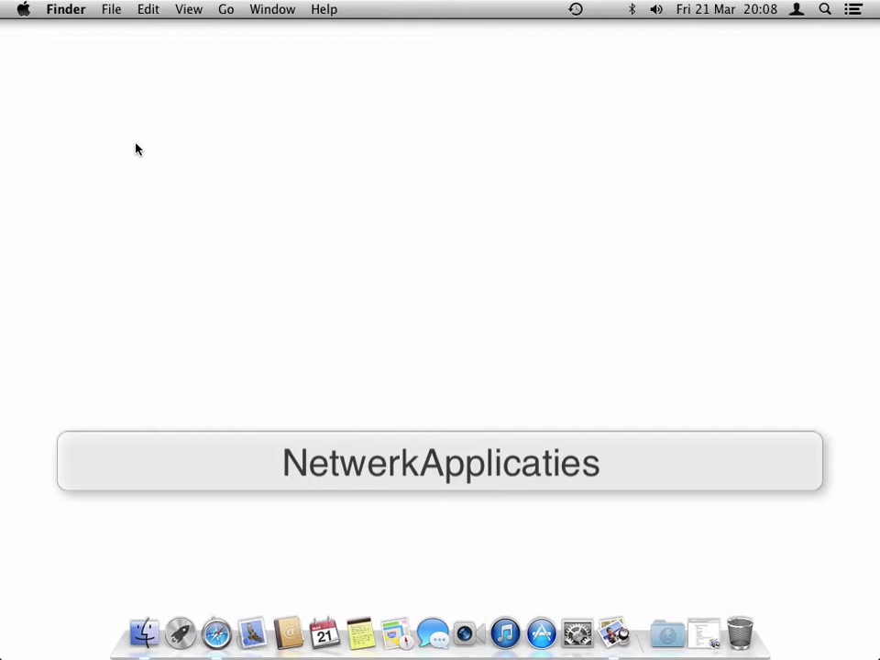
left_click(216, 632)
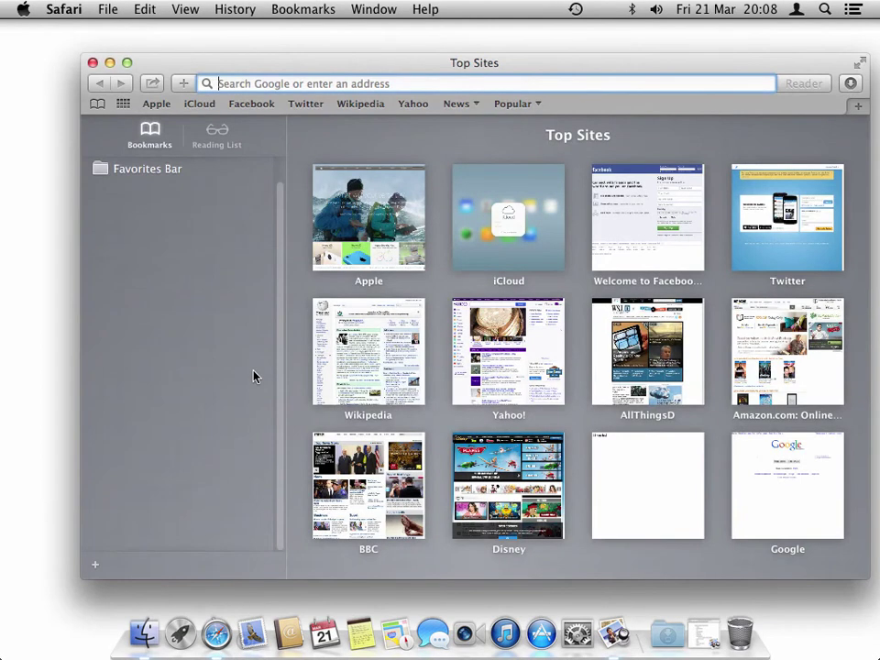
left_click(73, 11)
left_click(85, 227)
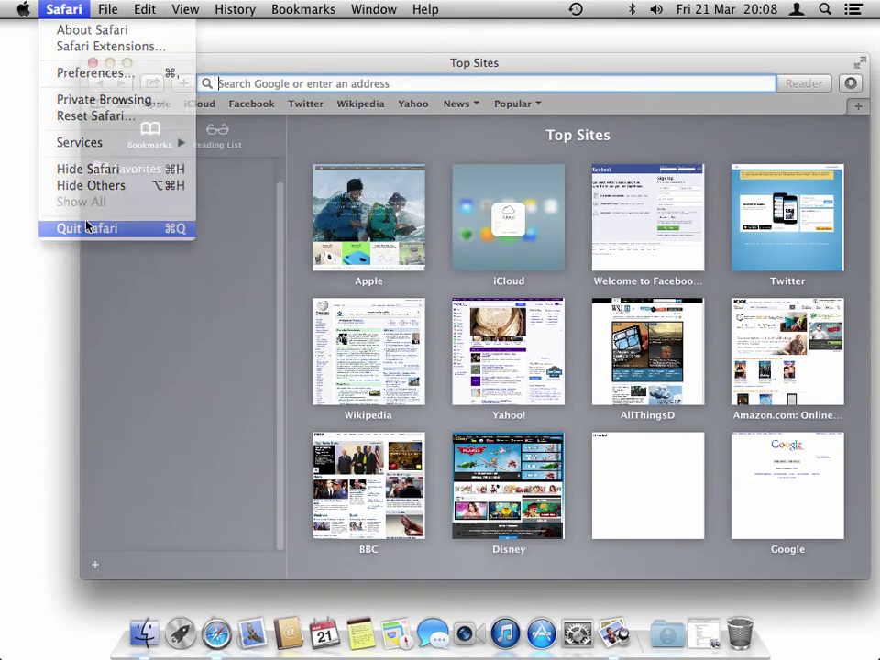
left_click(254, 634)
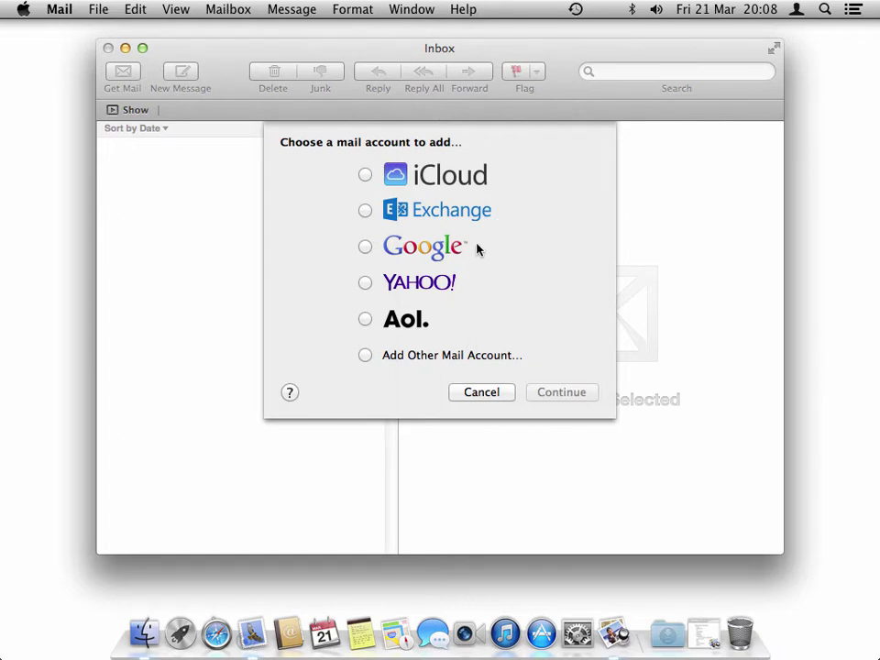
left_click(481, 392)
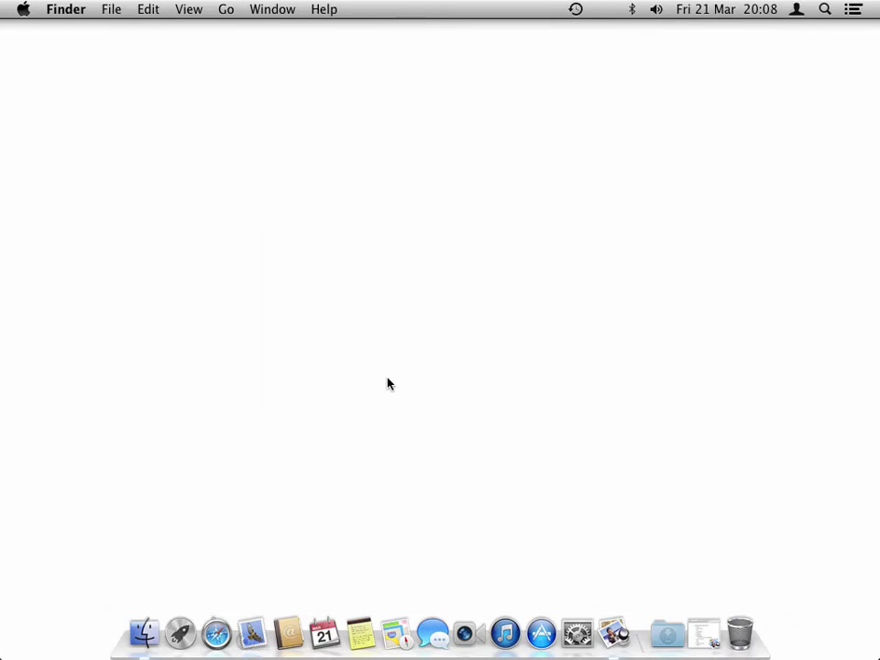
Open and quit Contacts, Calendar and Messages from the Dock
left_click(288, 634)
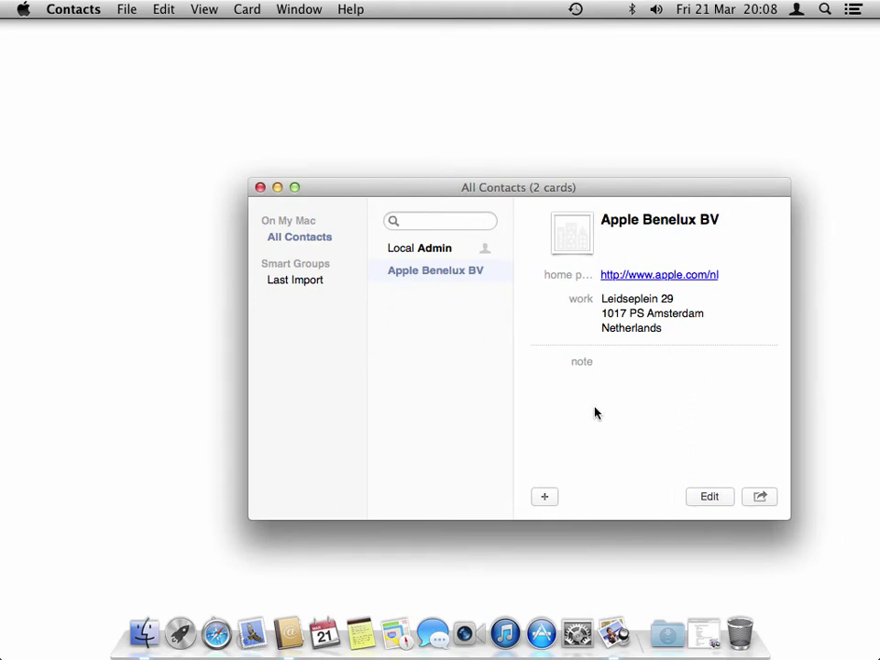
left_click(90, 13)
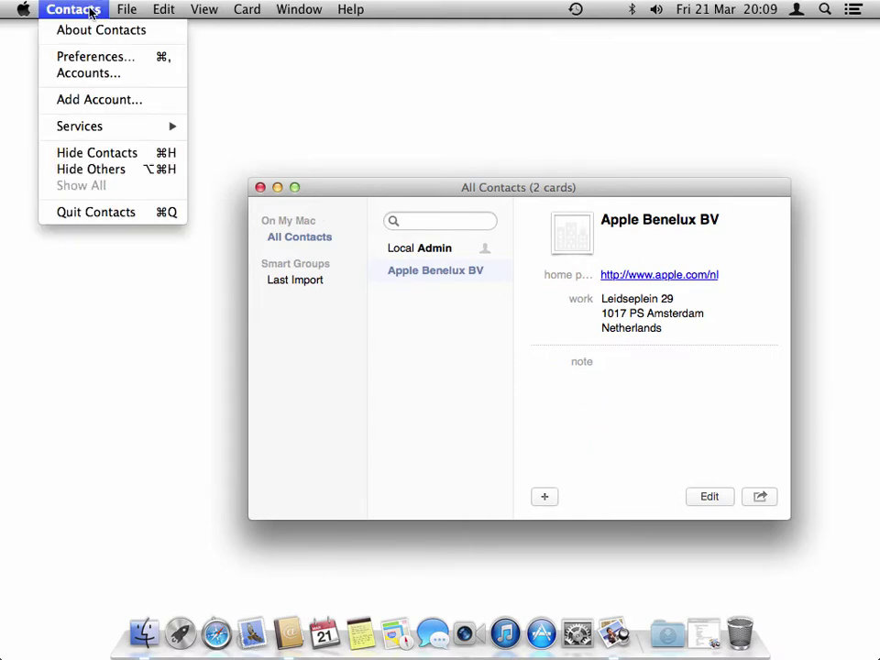
left_click(102, 212)
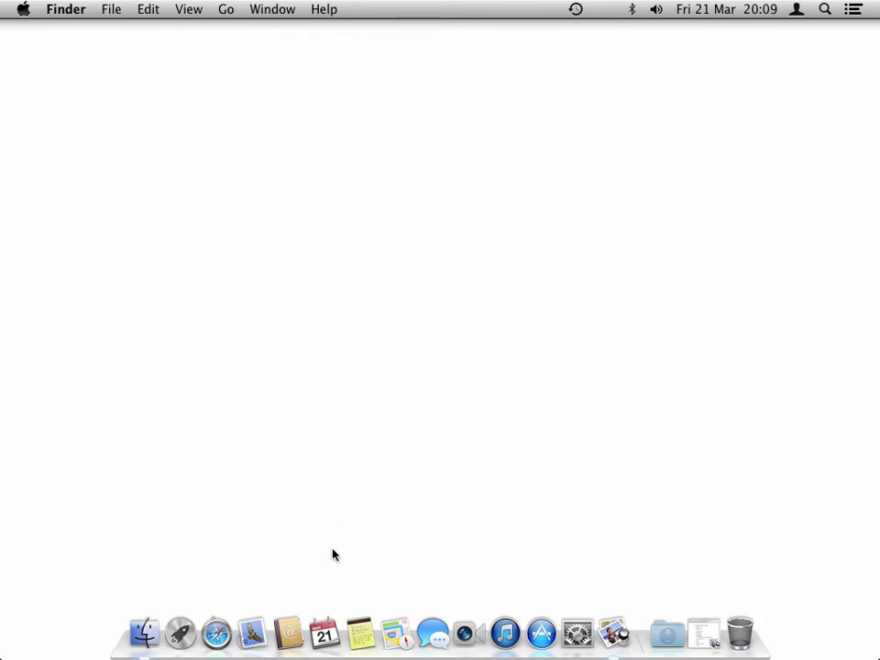
left_click(327, 633)
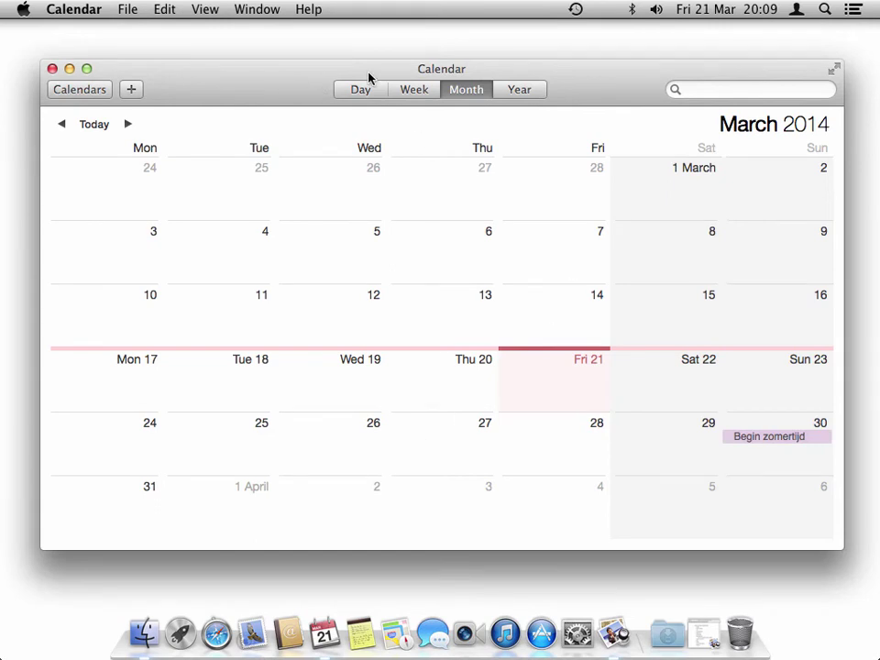
left_click(74, 9)
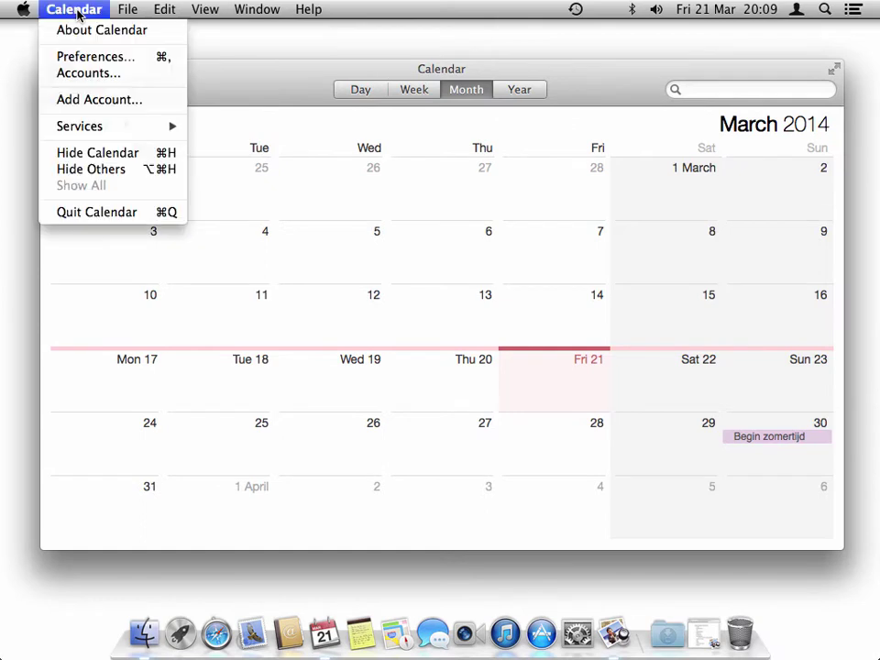
left_click(99, 213)
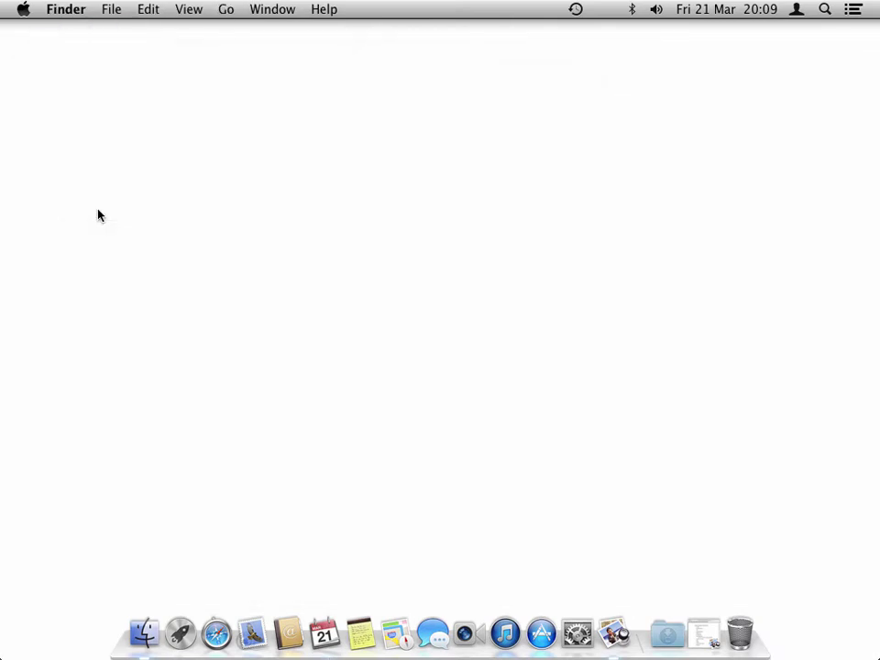
left_click(431, 631)
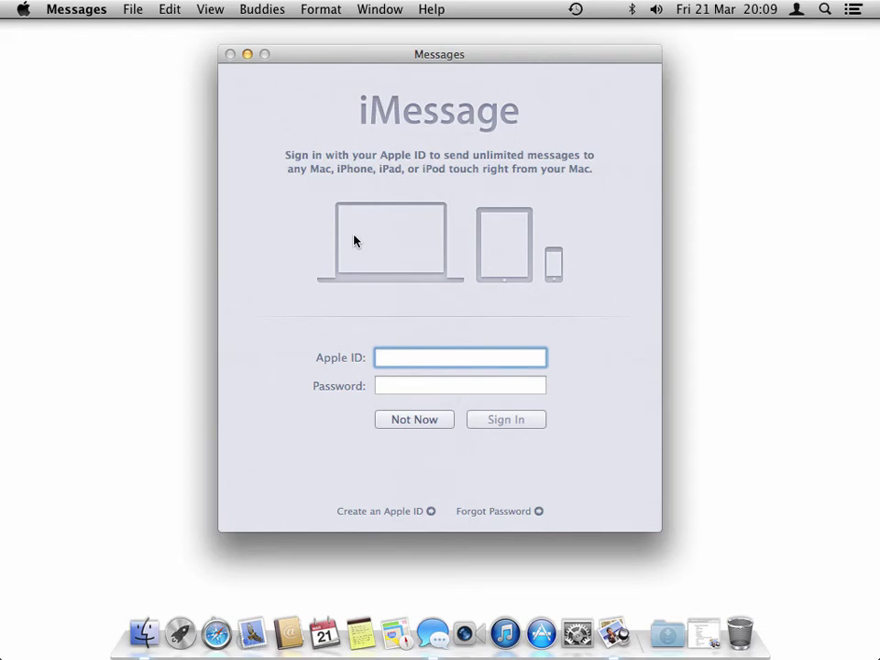
left_click(88, 11)
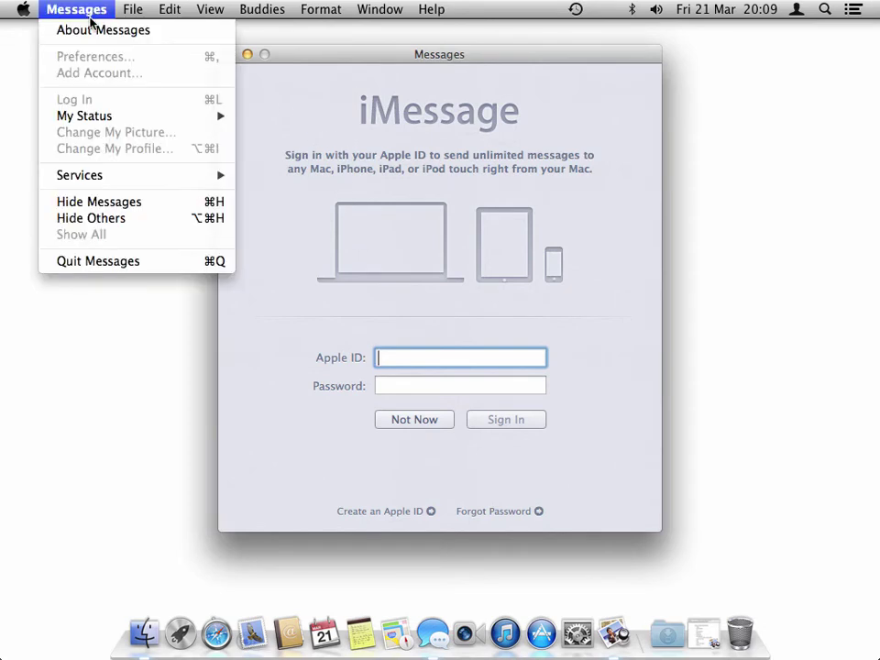
left_click(99, 260)
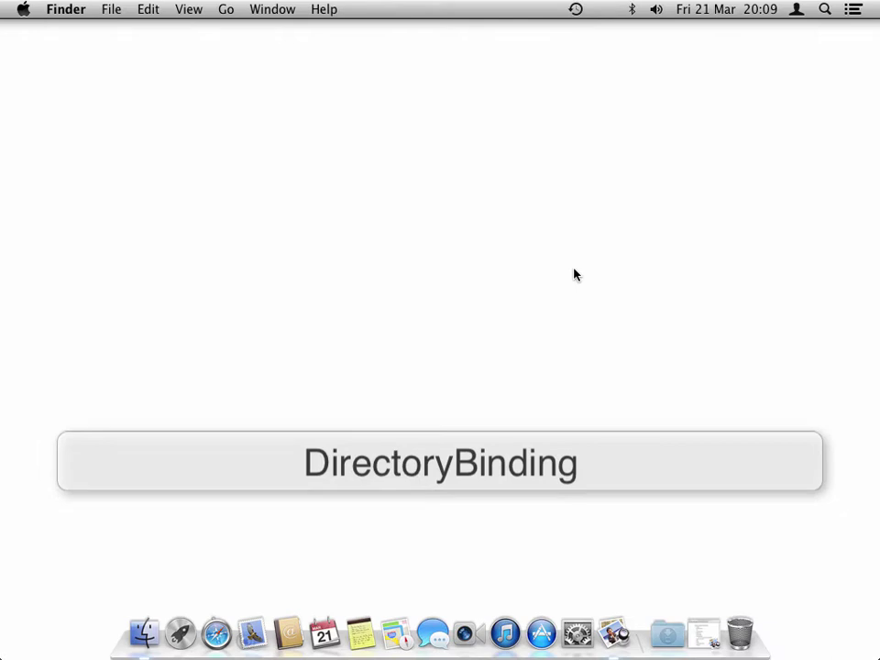
Unlock Users & Groups with the administrator password and show its Login Options
left_click(586, 637)
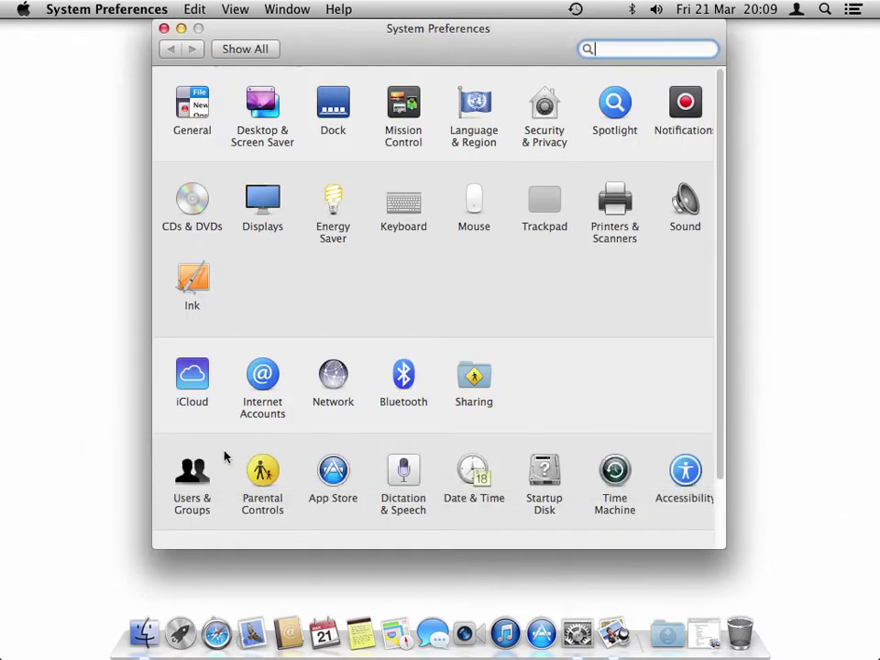
left_click(186, 473)
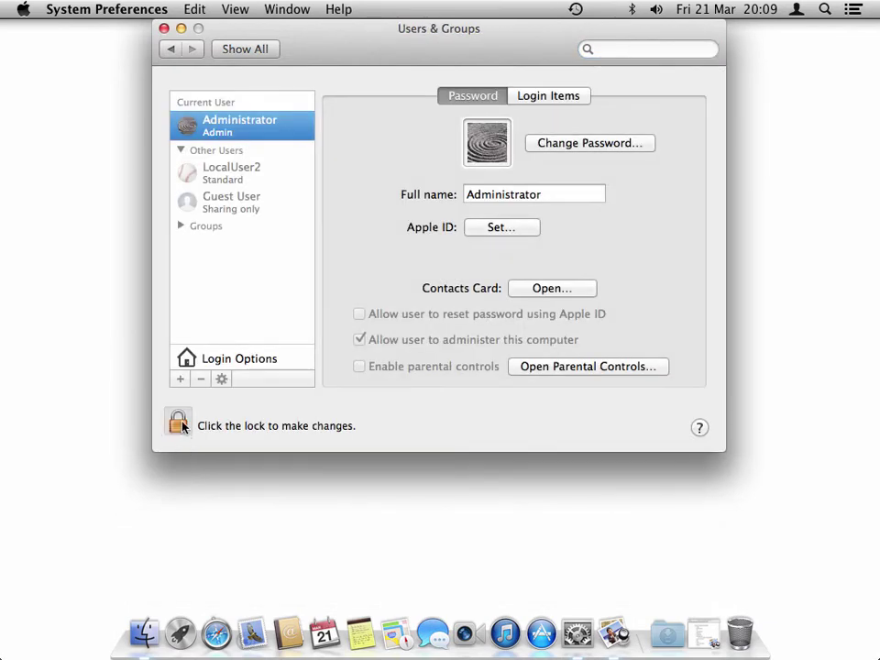
left_click(180, 423)
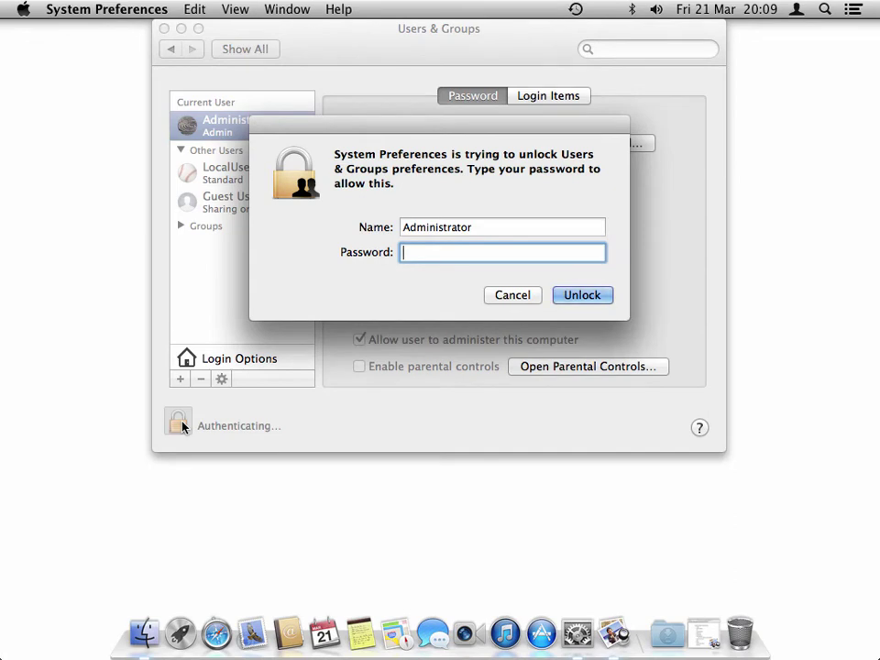
type("••••••")
key("Return")
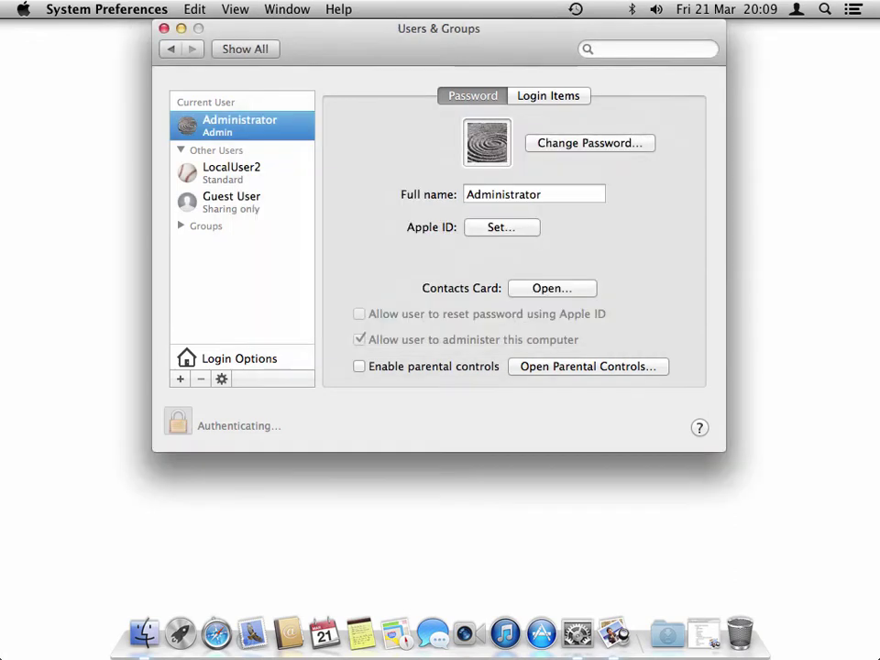
left_click(218, 360)
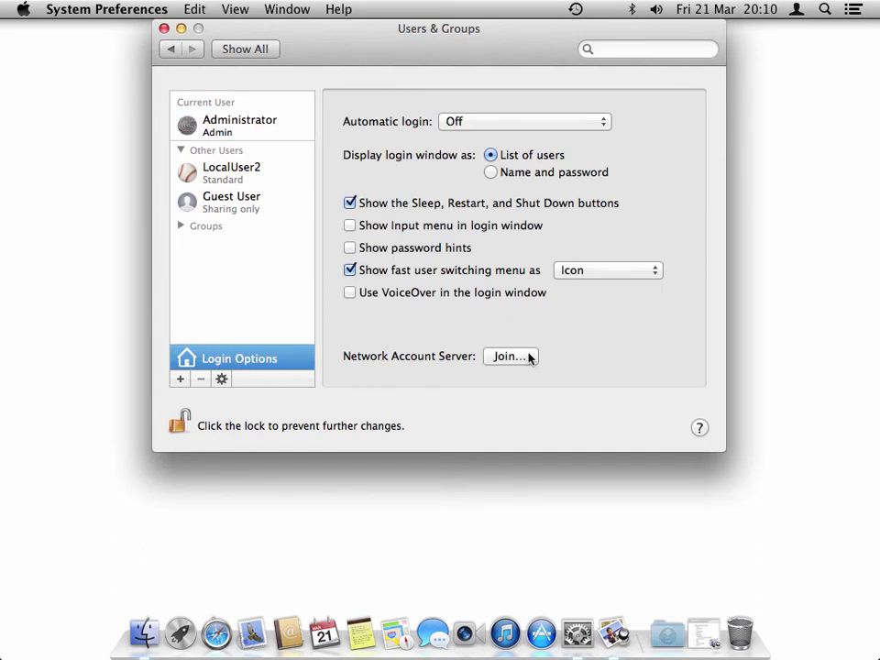
Join network account server server1.mediatech.lan, trusting its SSL certificate and accepting the insecure connection
left_click(510, 356)
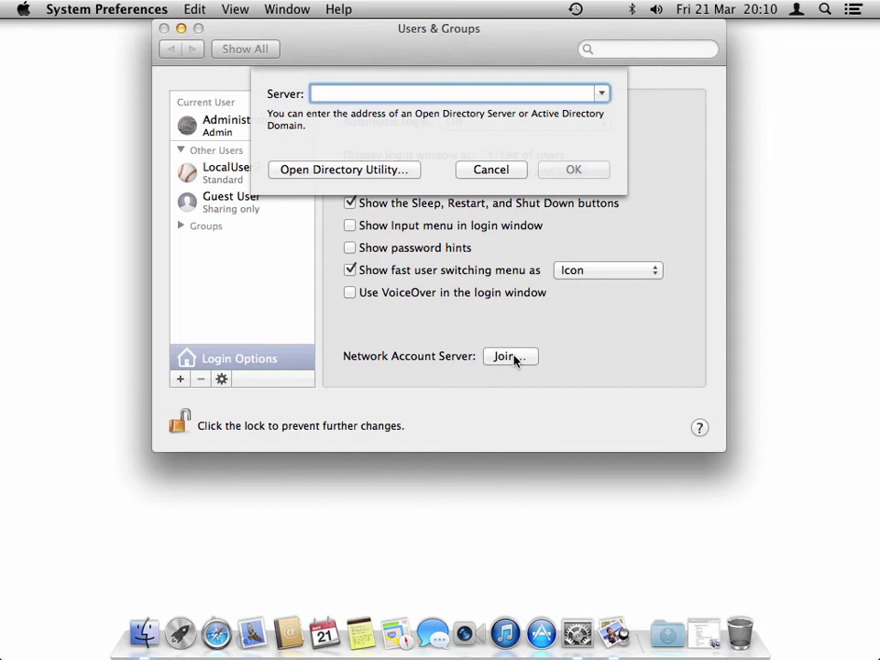
left_click(600, 94)
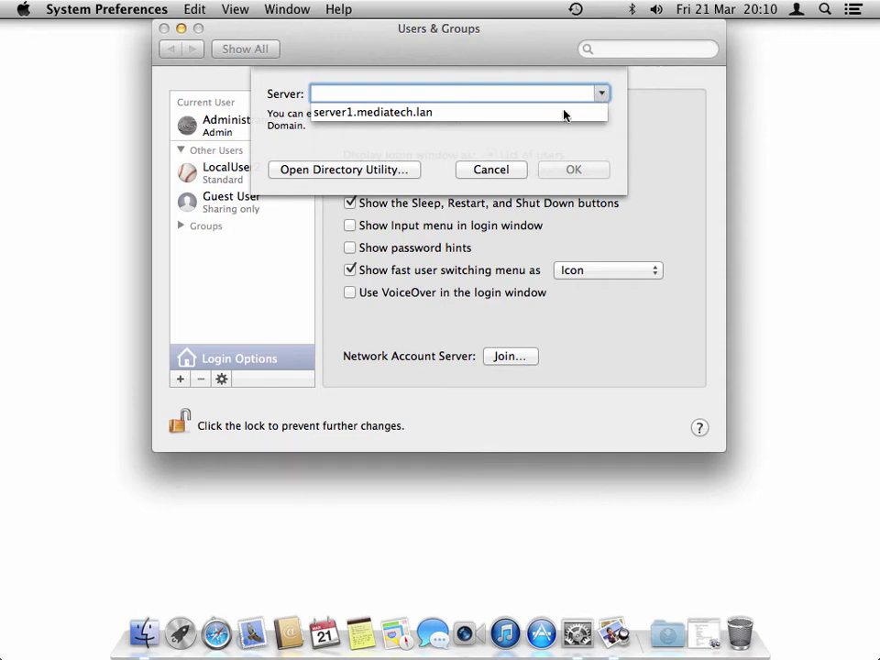
left_click(563, 113)
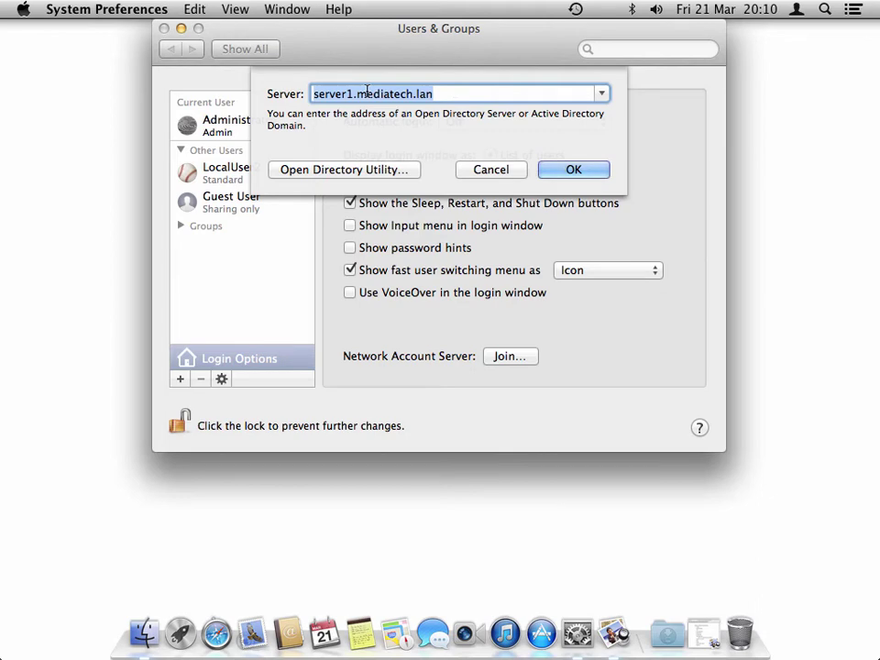
left_click(569, 170)
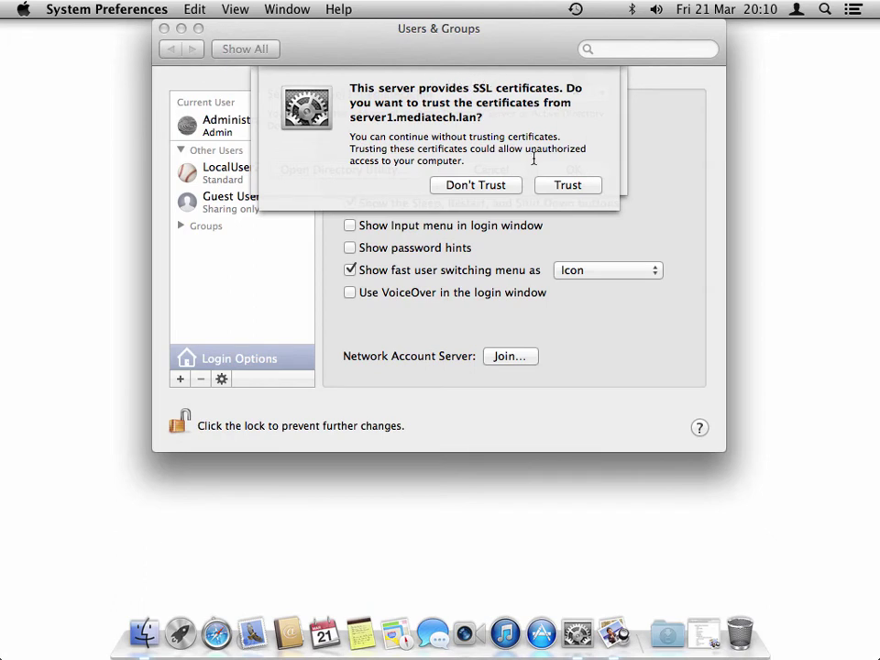
left_click(565, 186)
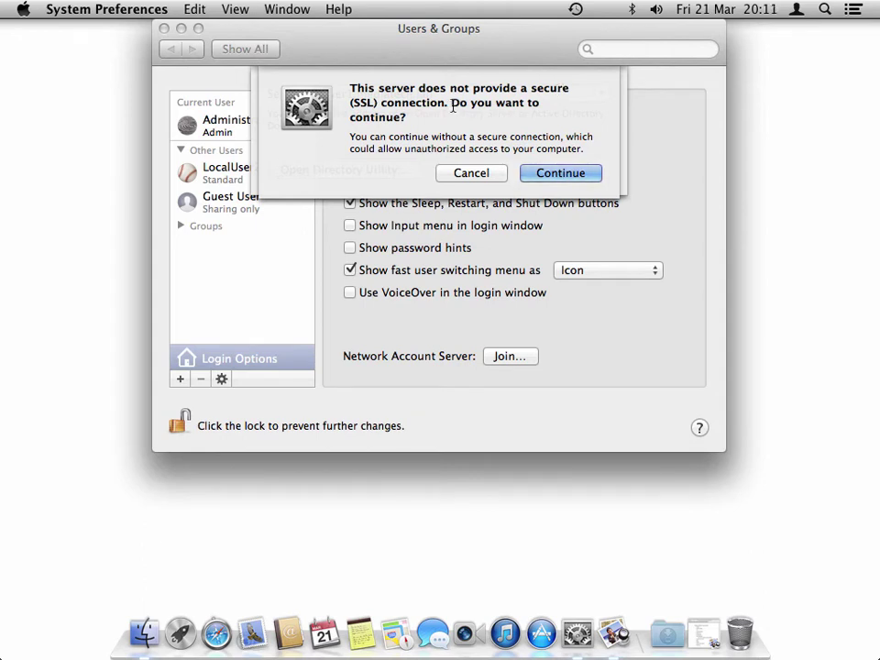
left_click(549, 176)
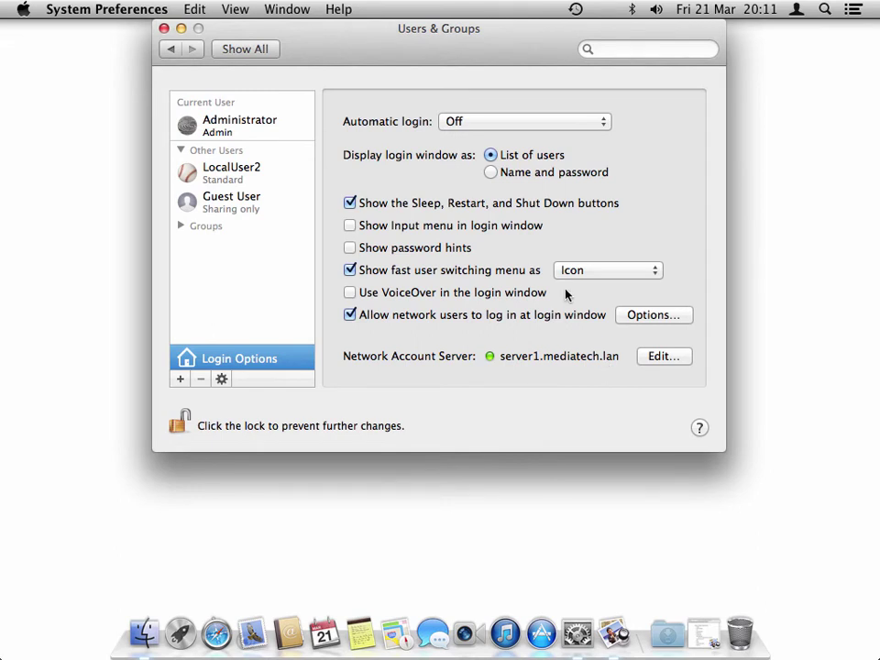
left_click(270, 51)
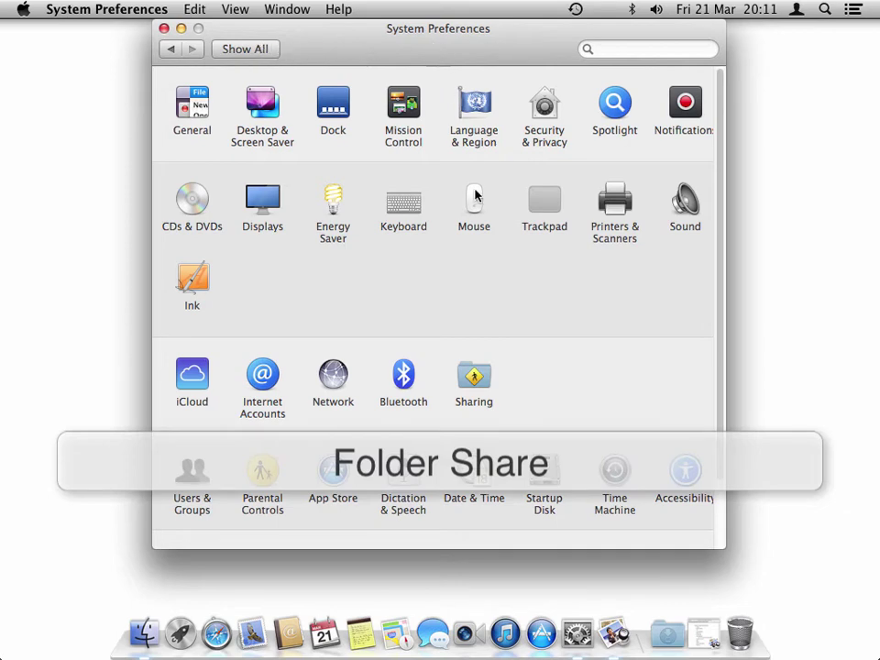
Review the Administrator and LocalUser2 public folders' sharing permissions, then open a Finder window
left_click(478, 380)
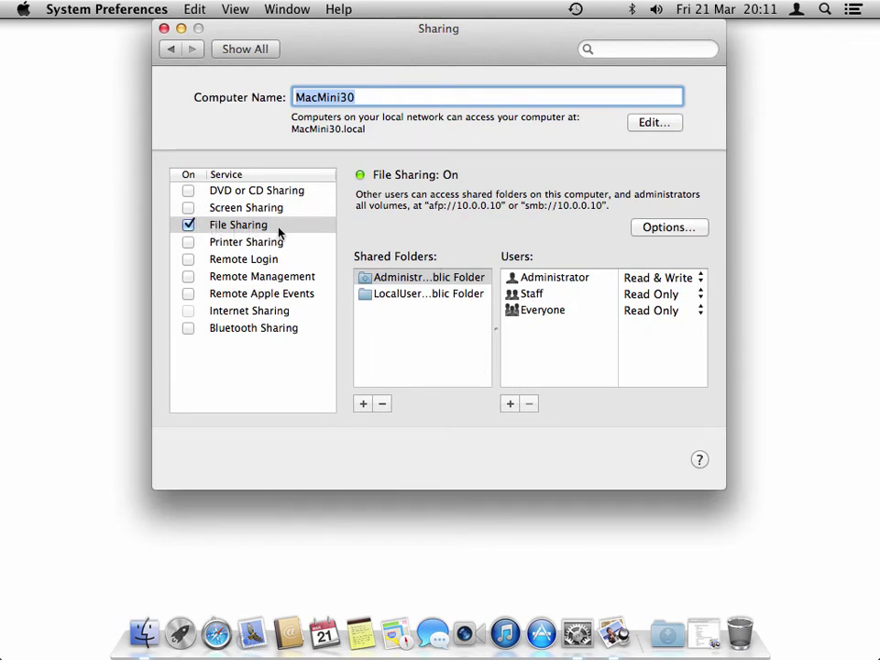
left_click(386, 278)
left_click(388, 295)
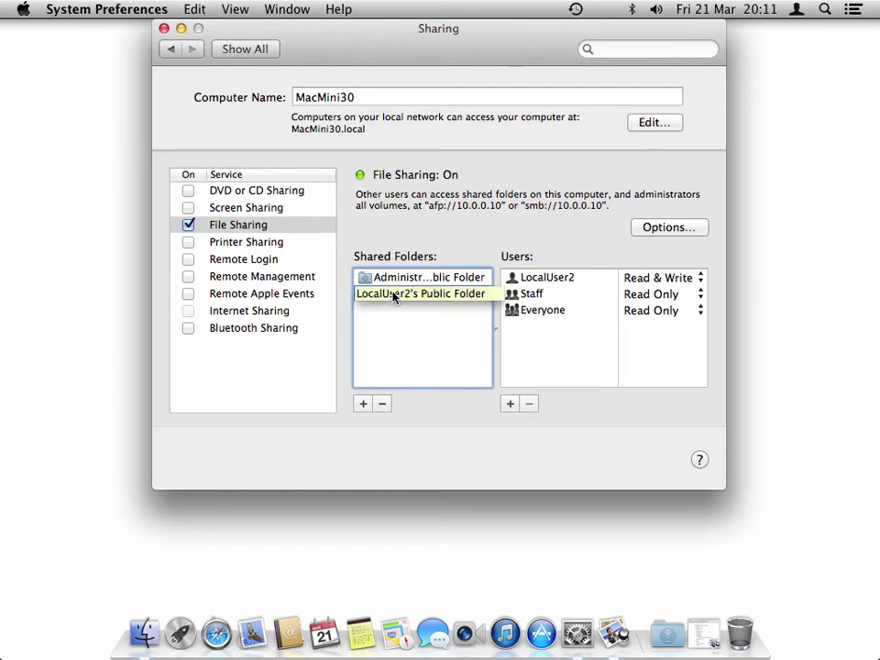
left_click(156, 627)
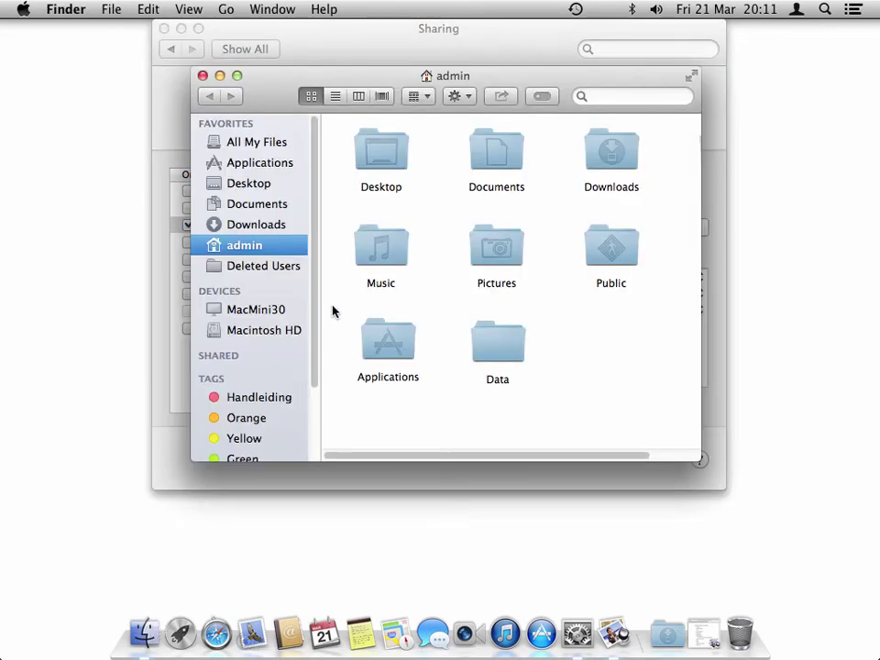
Create a new untitled folder at the top level of Macintosh HD, authenticating as administrator
left_click(275, 334)
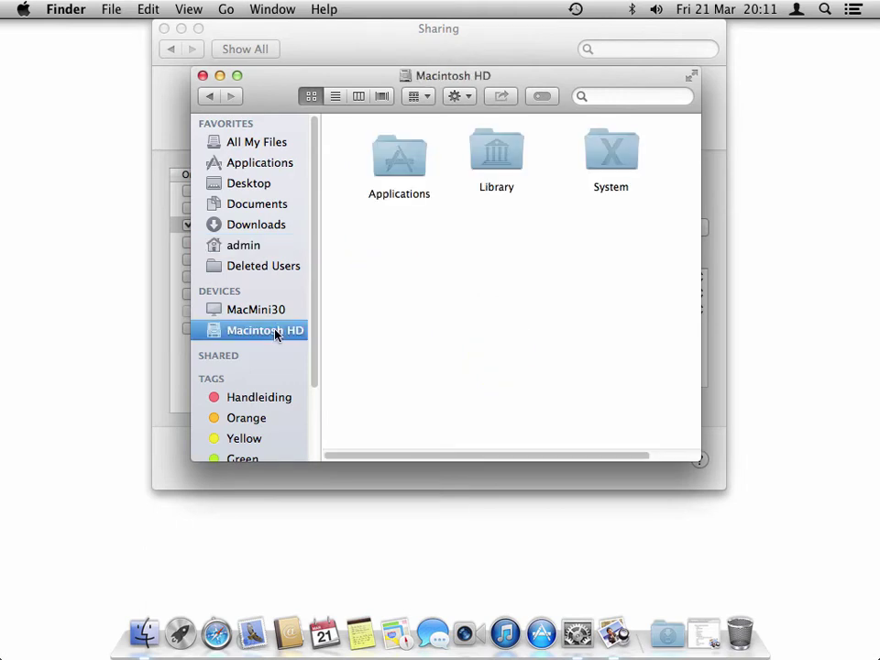
right_click(489, 276)
left_click(520, 280)
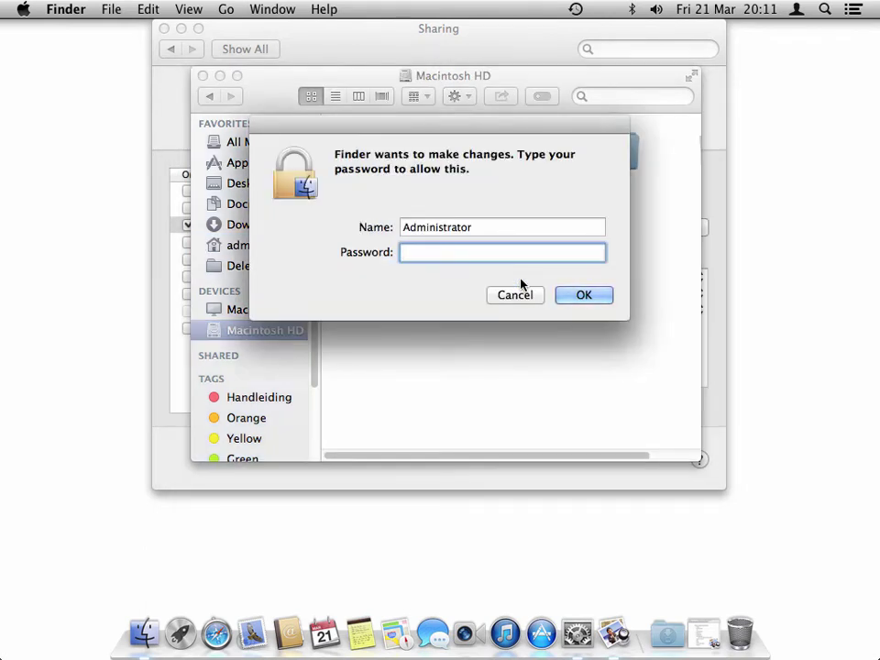
type("•••••••")
key("Return")
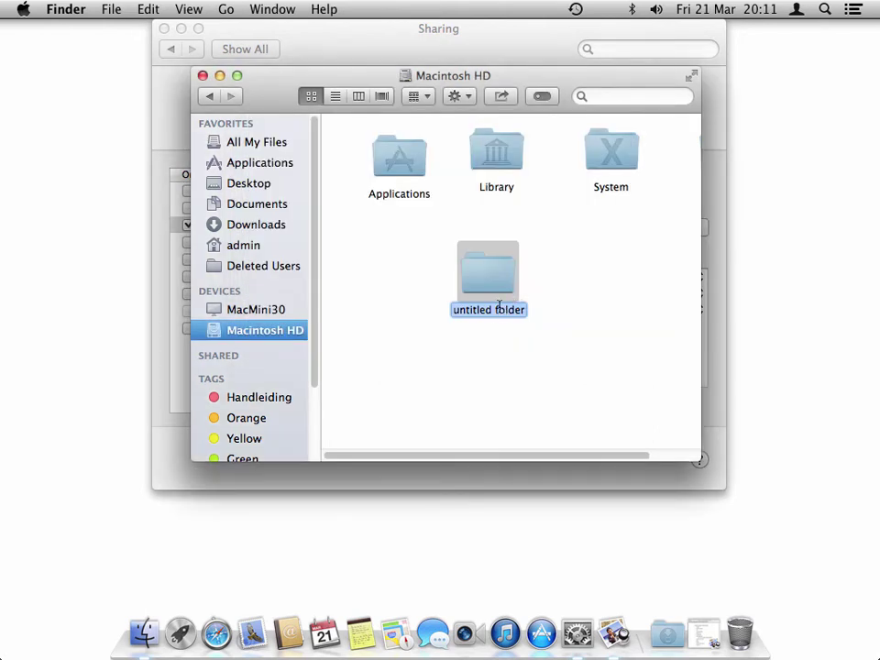
key("Return")
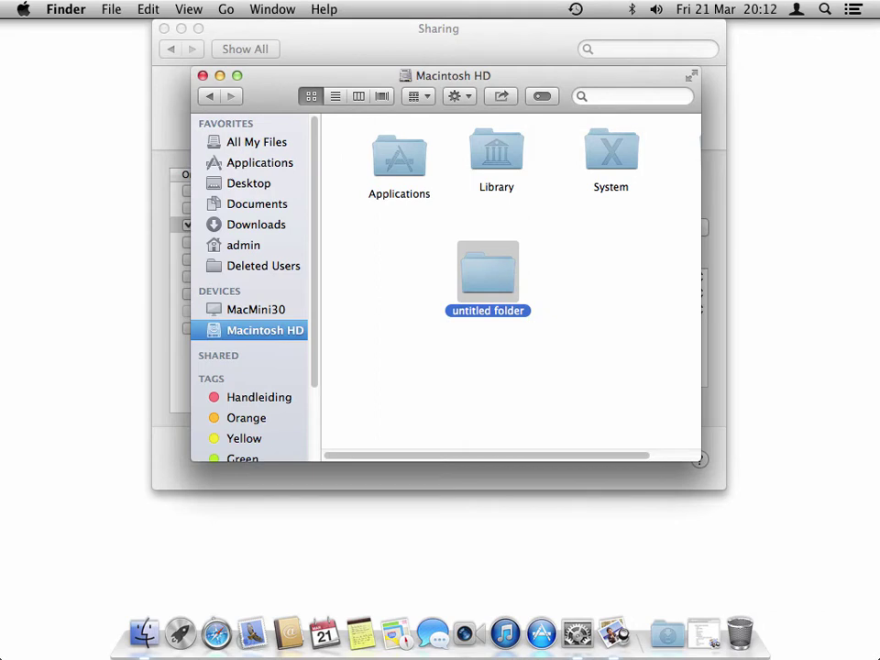
Rename the new folder to 'share' and enter the administrator password
left_click(492, 312)
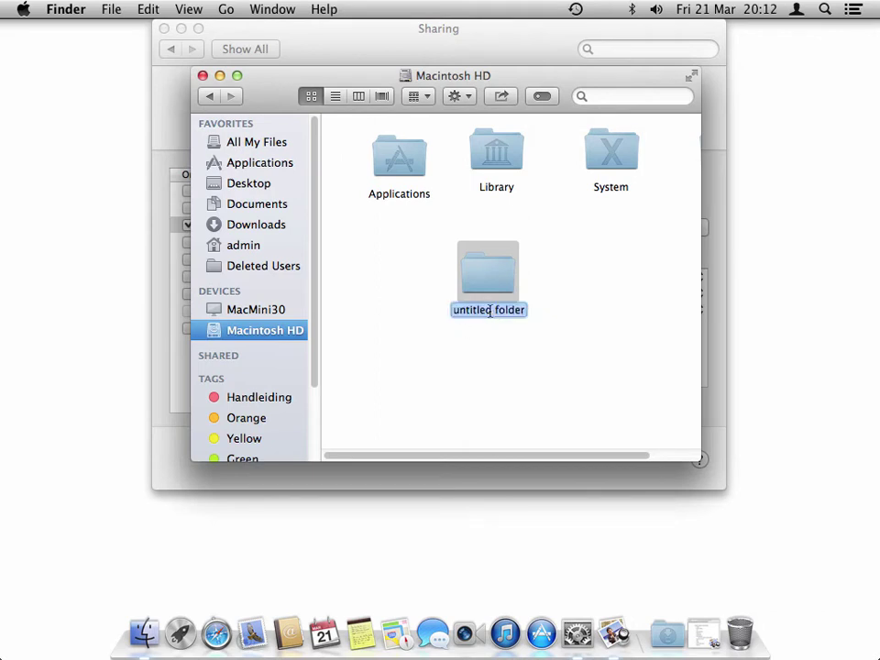
type("share")
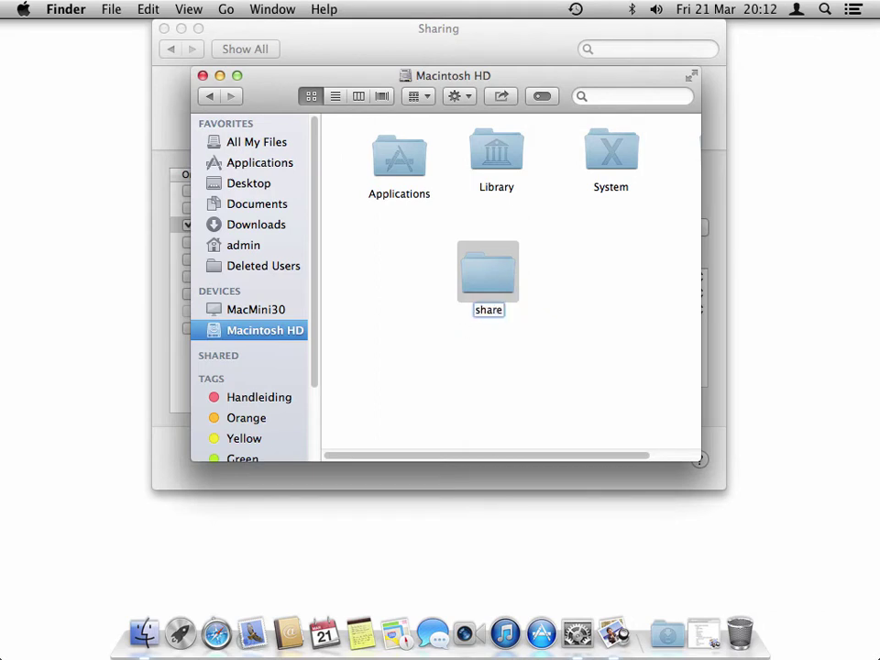
key("Return")
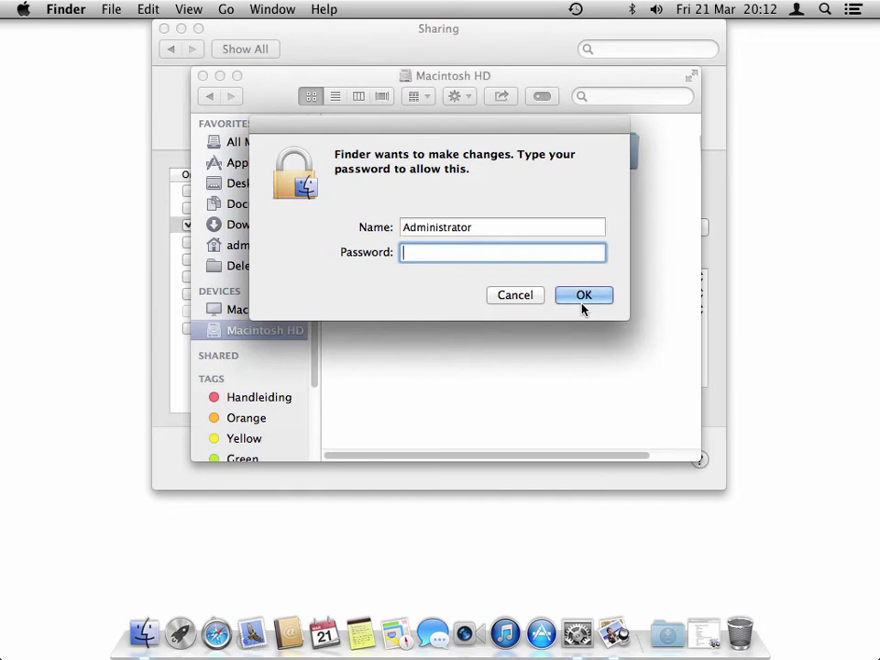
type("******")
Confirm the rename, close Finder, and add MacMini30 > Macintosh HD > share to Shared Folders
key("Return")
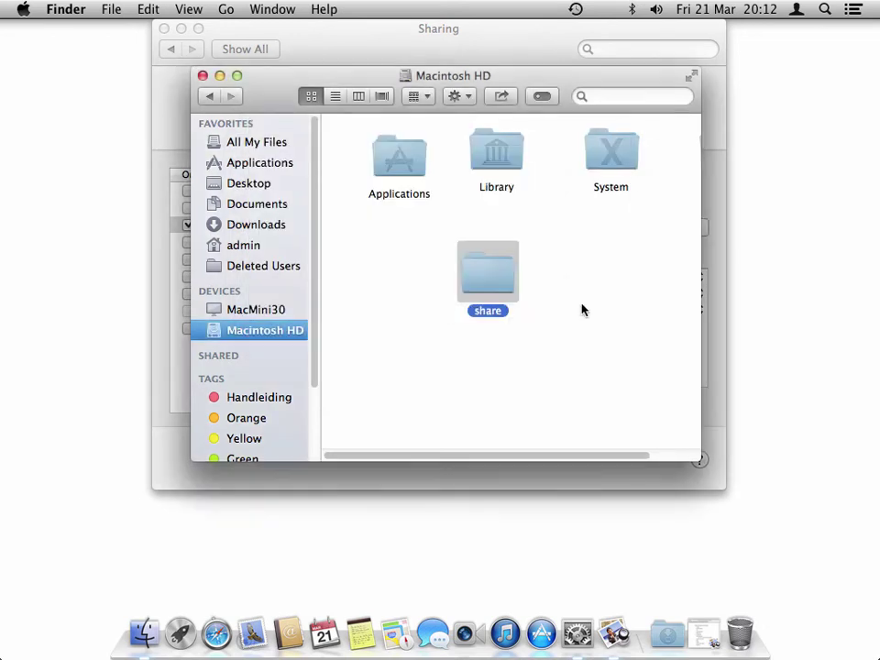
left_click(203, 75)
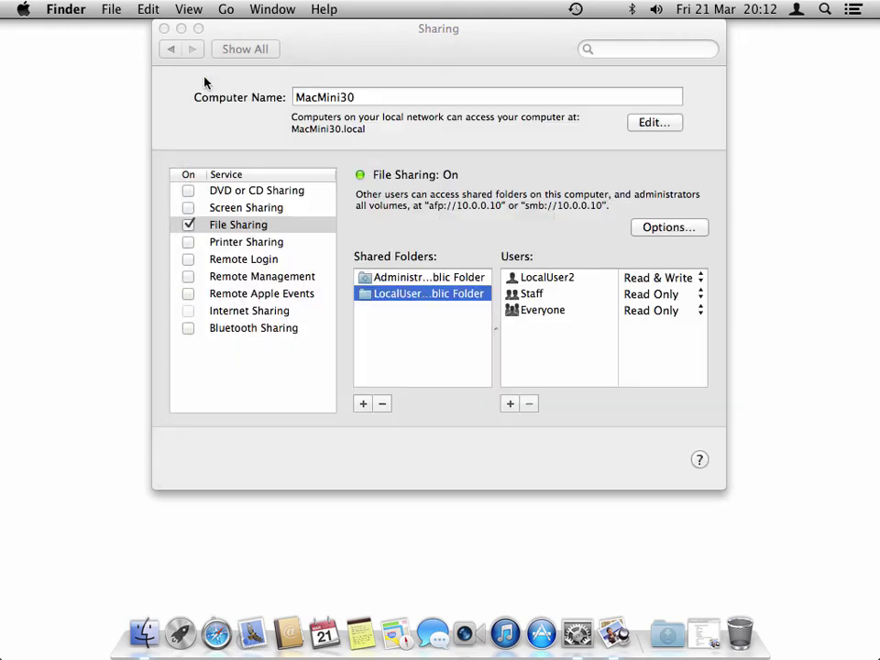
left_click(293, 69)
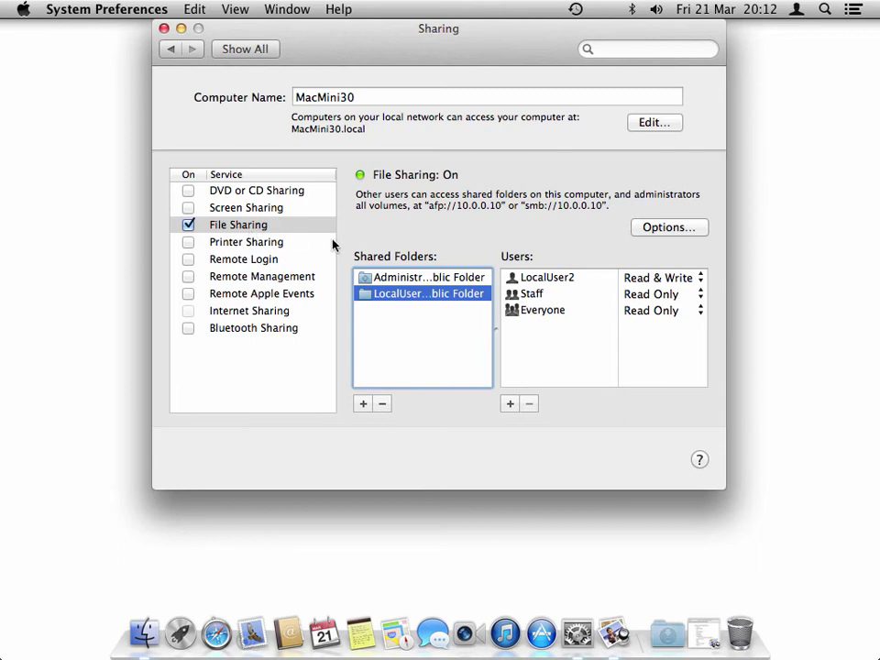
left_click(363, 404)
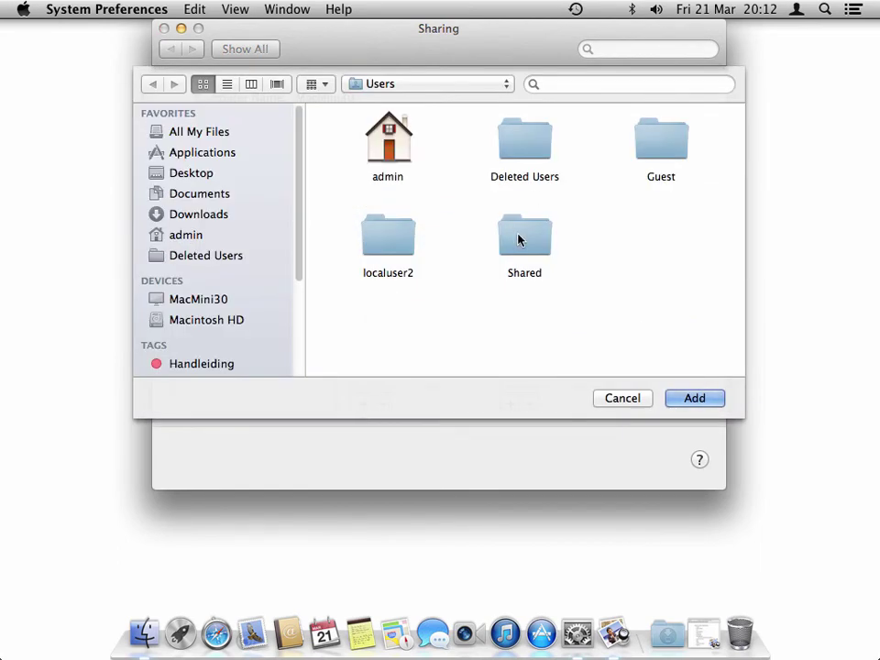
left_click(217, 302)
double_click(366, 165)
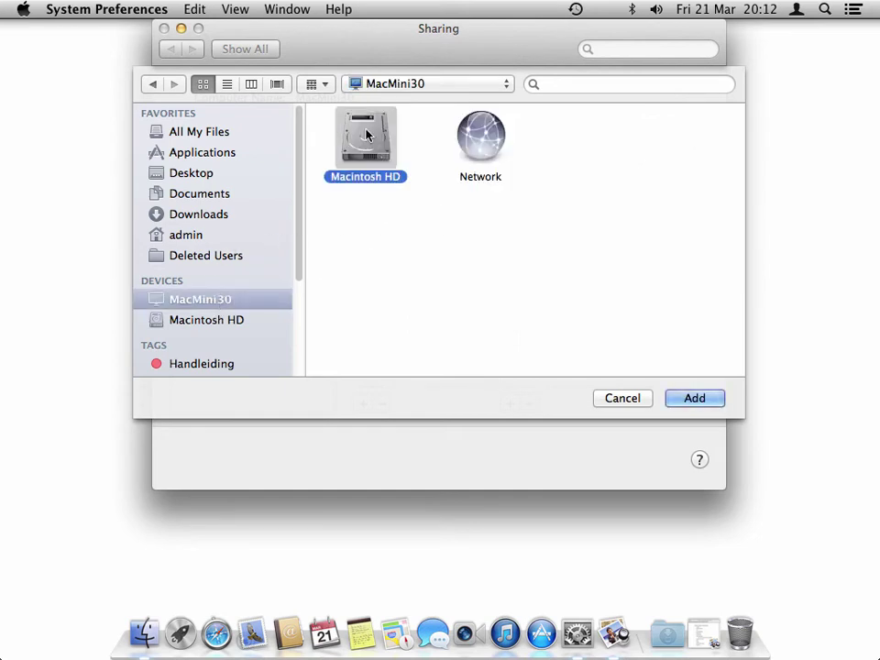
left_click(657, 141)
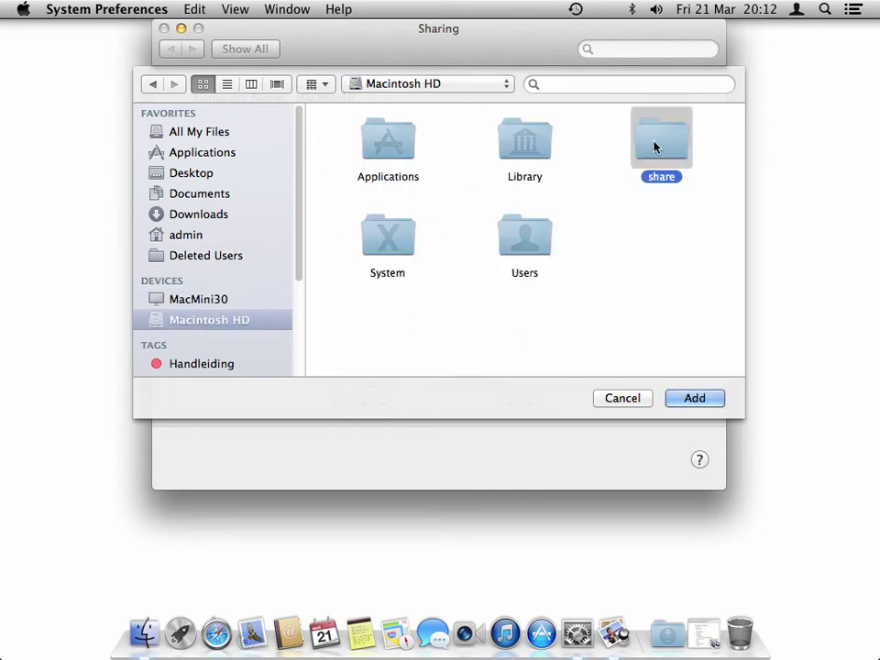
left_click(689, 398)
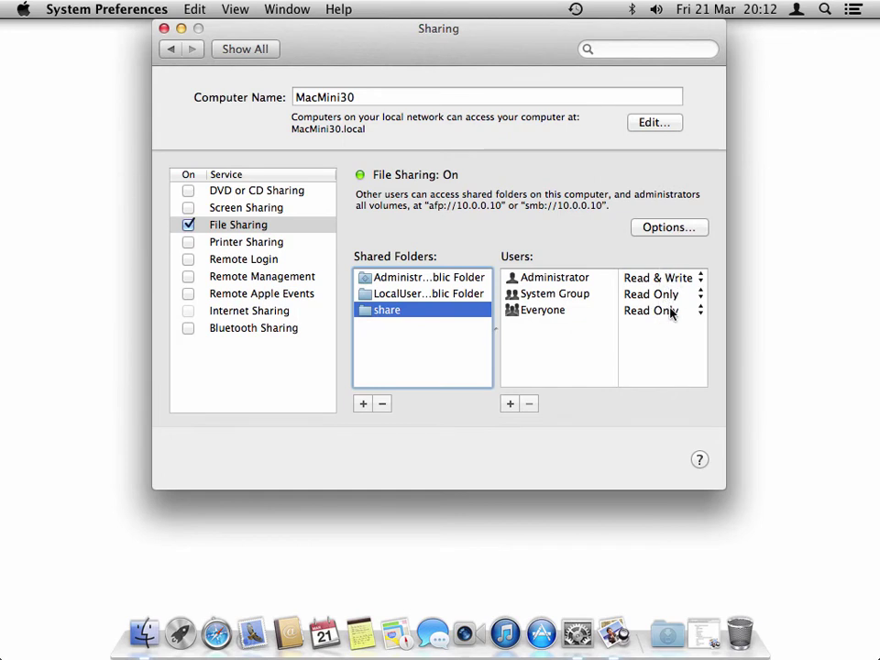
Add the WebDevelopment group to share's users with Read & Write access
left_click(513, 406)
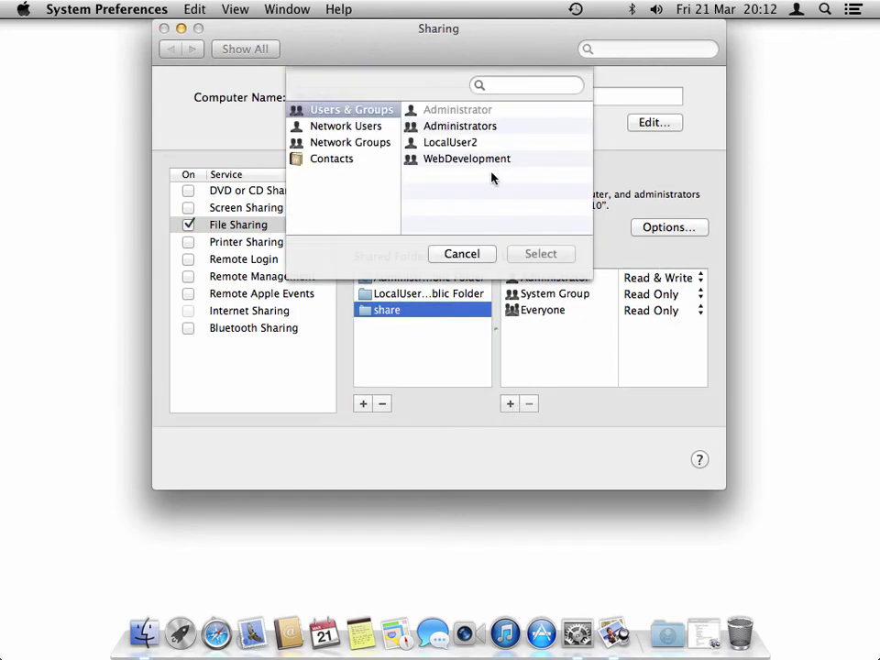
left_click(492, 161)
left_click(541, 256)
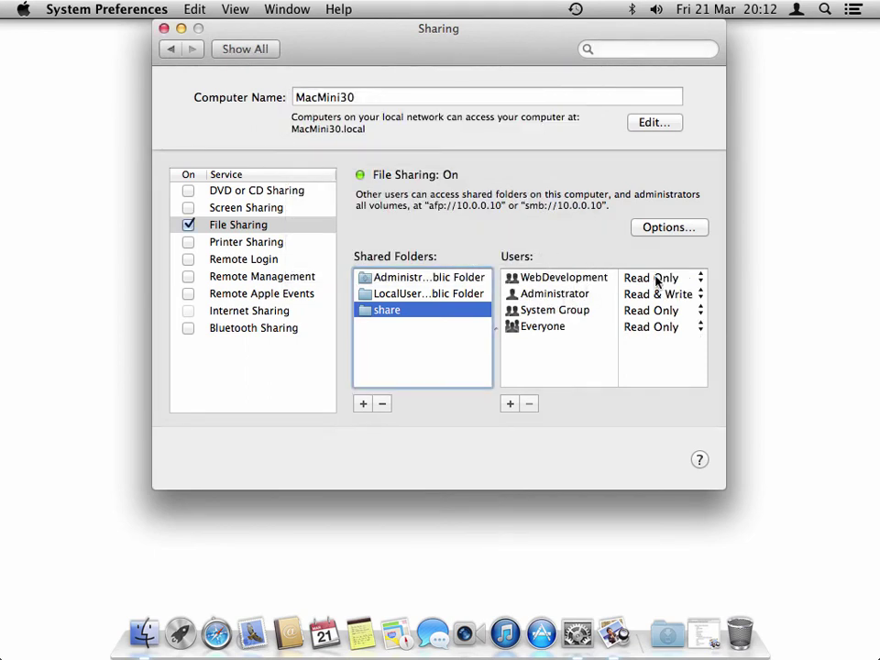
left_click(656, 279)
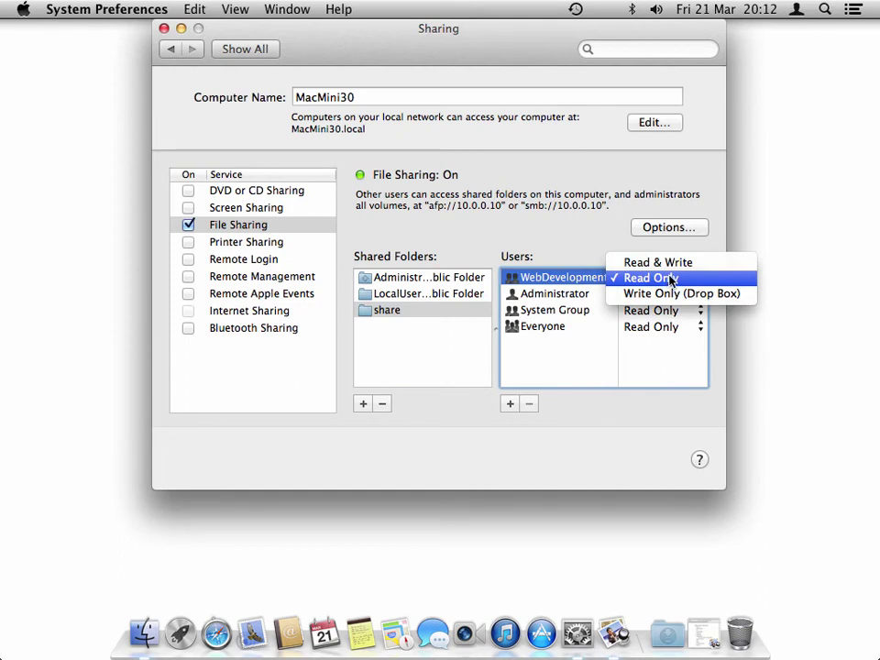
left_click(677, 264)
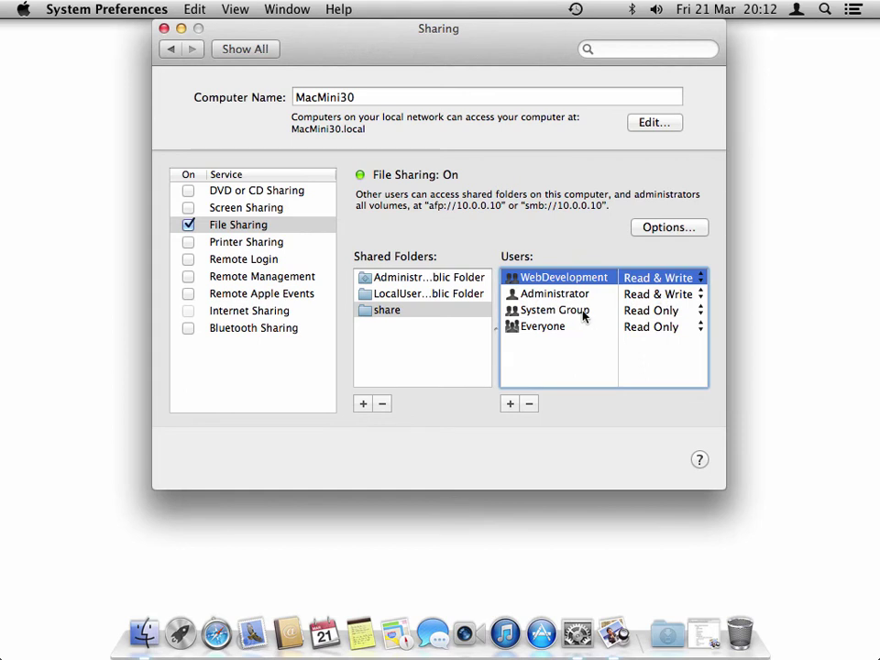
Set Everyone to No Access on share and return to the preferences overview
left_click(647, 327)
left_click(650, 357)
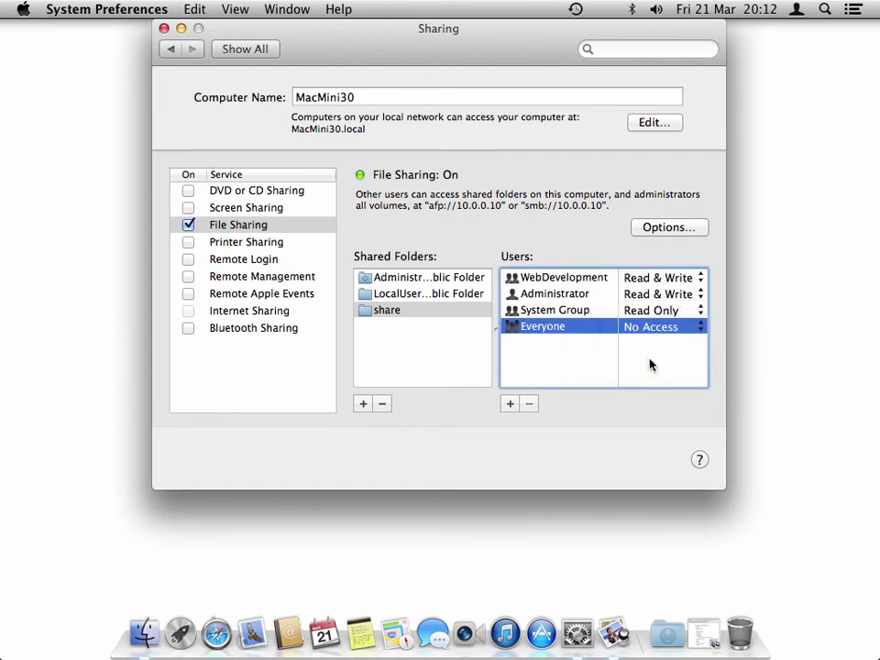
left_click(652, 366)
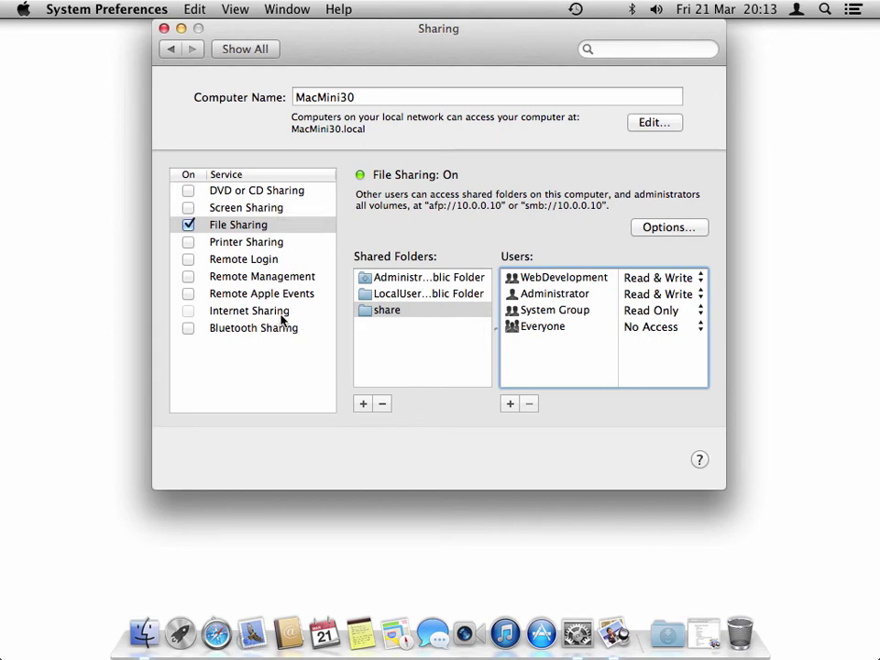
left_click(270, 53)
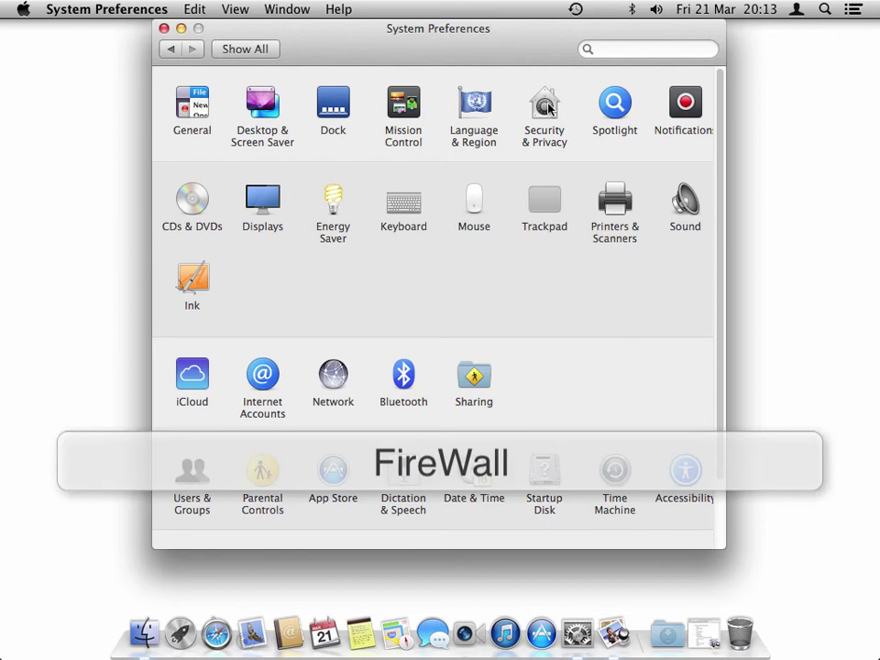
Unlock the Security & Privacy Firewall settings with the administrator password
left_click(547, 105)
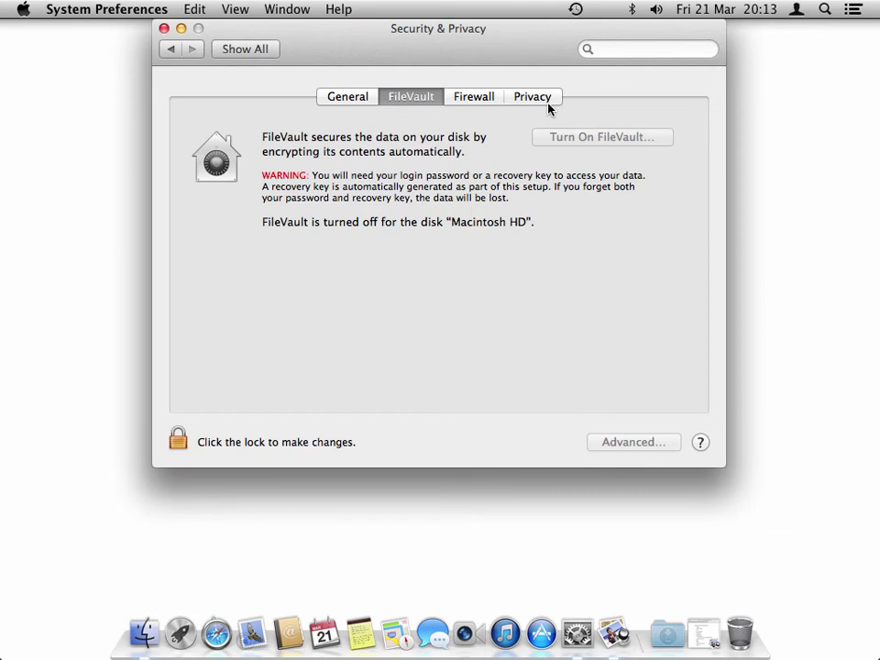
left_click(486, 104)
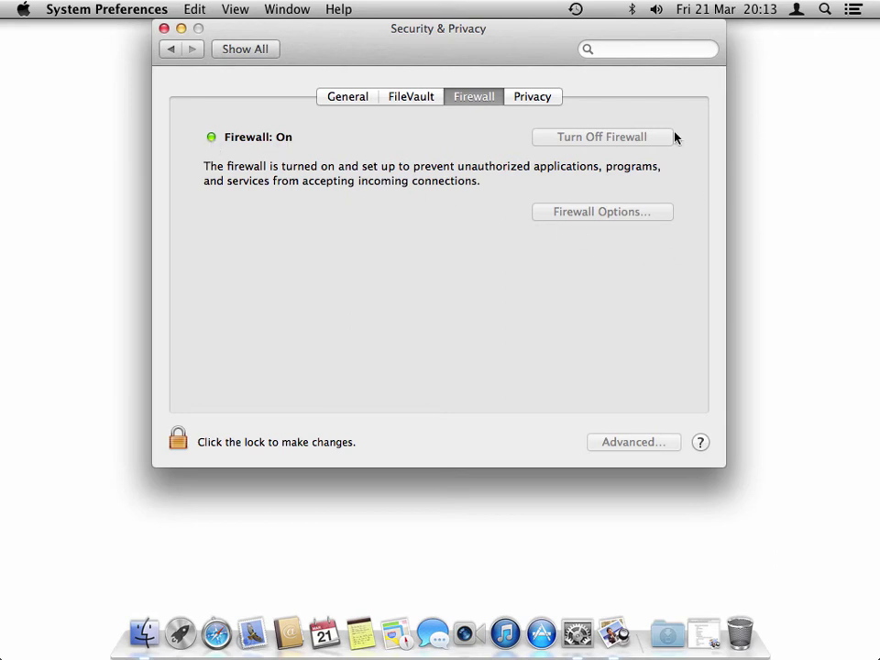
left_click(179, 442)
type("••••••")
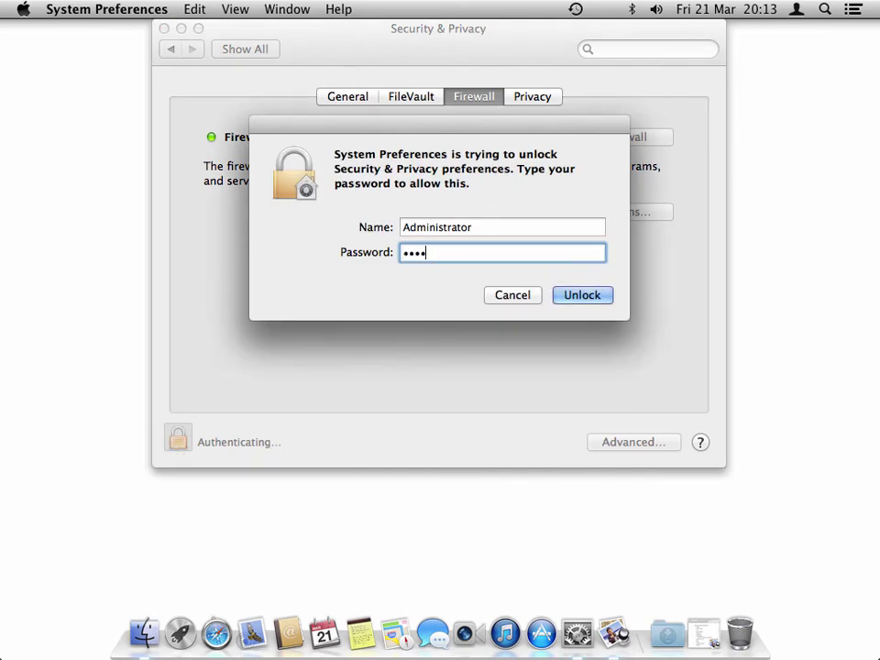
key("Return")
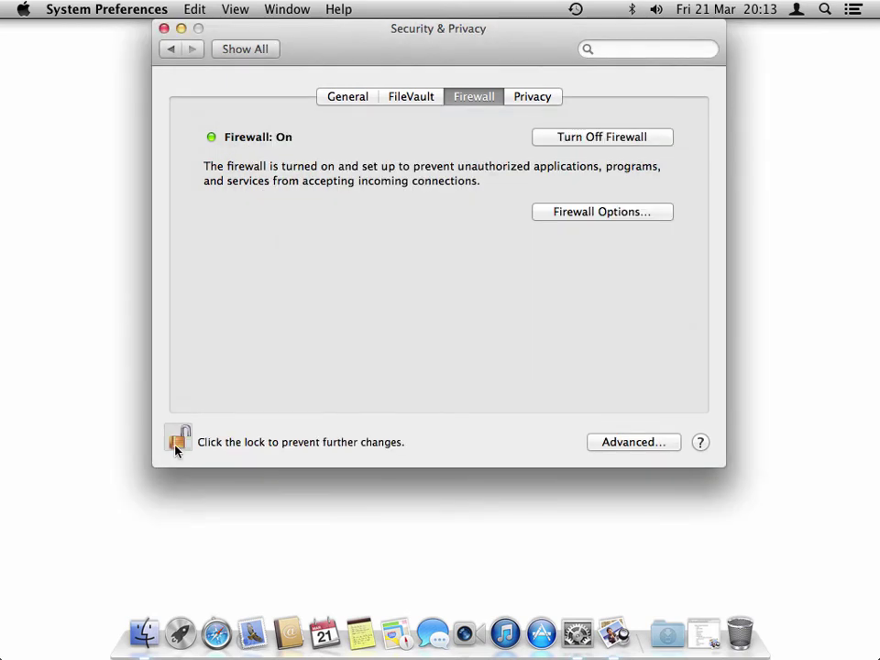
Turn the firewall off and back on so it ends up On
left_click(607, 139)
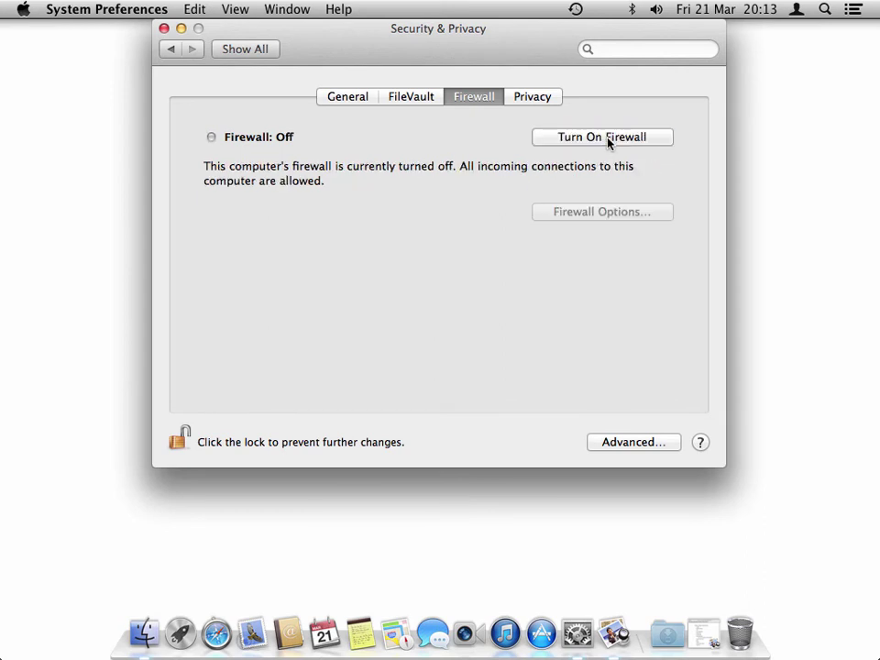
left_click(606, 137)
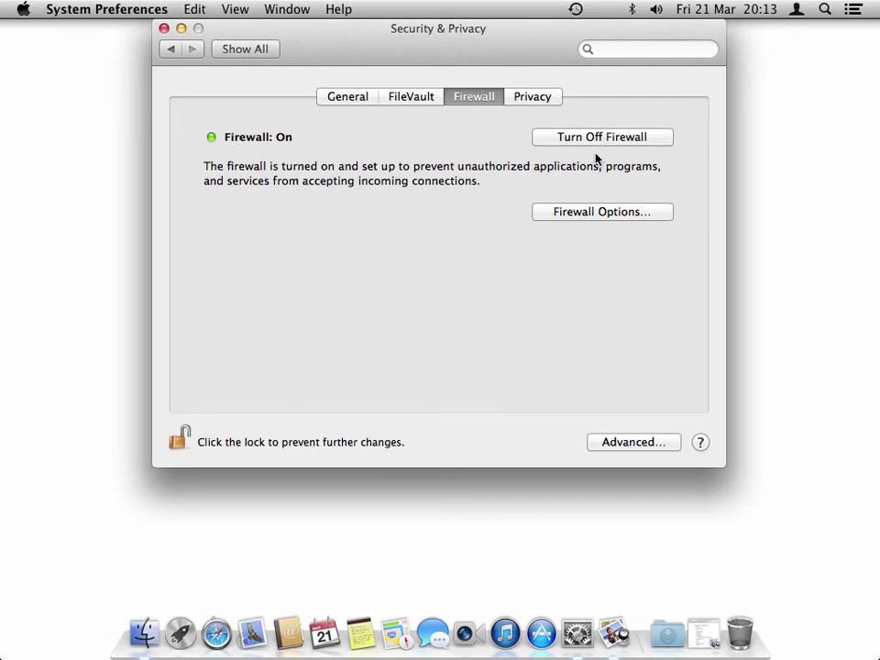
left_click(617, 212)
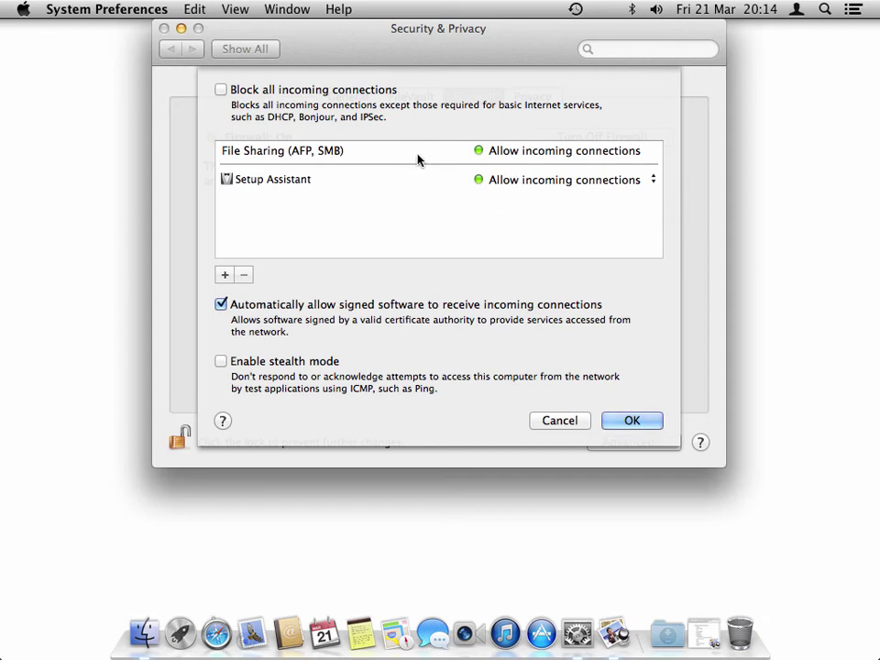
Inspect the Firewall Options (File Sharing, Setup Assistant allowed), cancel without changes, and return to all panes
mouse_move(418, 158)
left_click(547, 421)
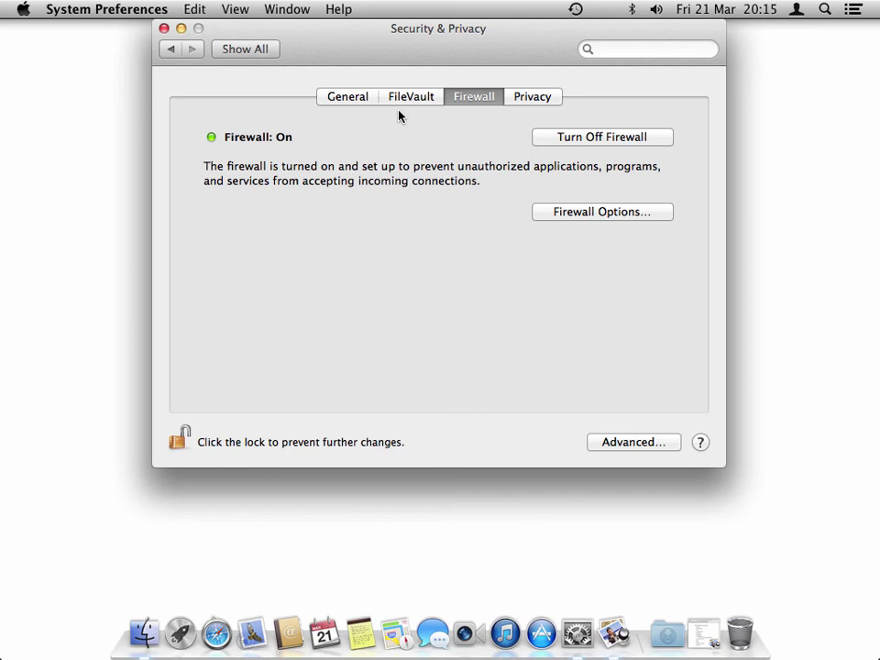
left_click(242, 51)
left_click(105, 10)
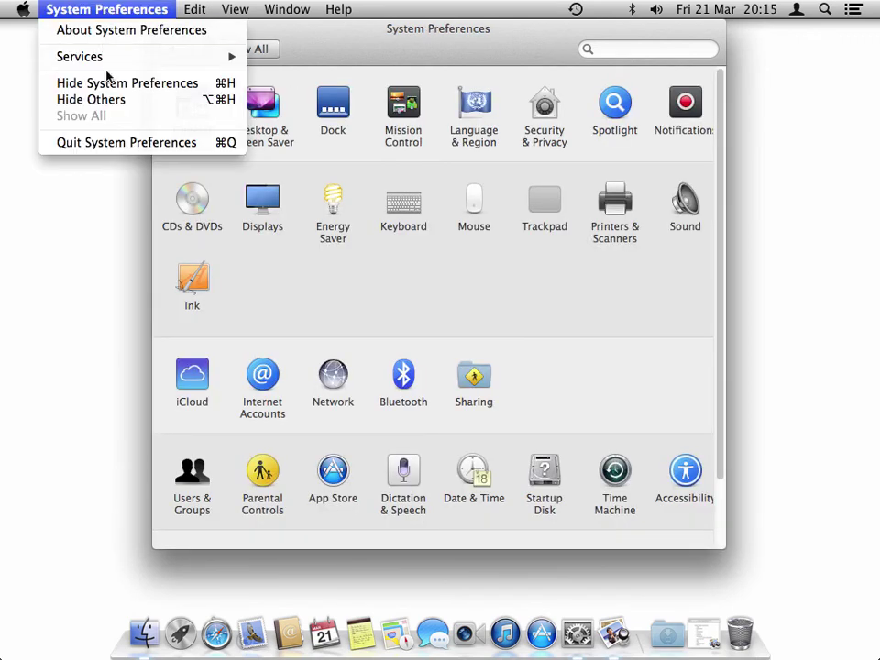
Quit System Preferences, launch Safari, and try loading localhost in the address bar
left_click(142, 142)
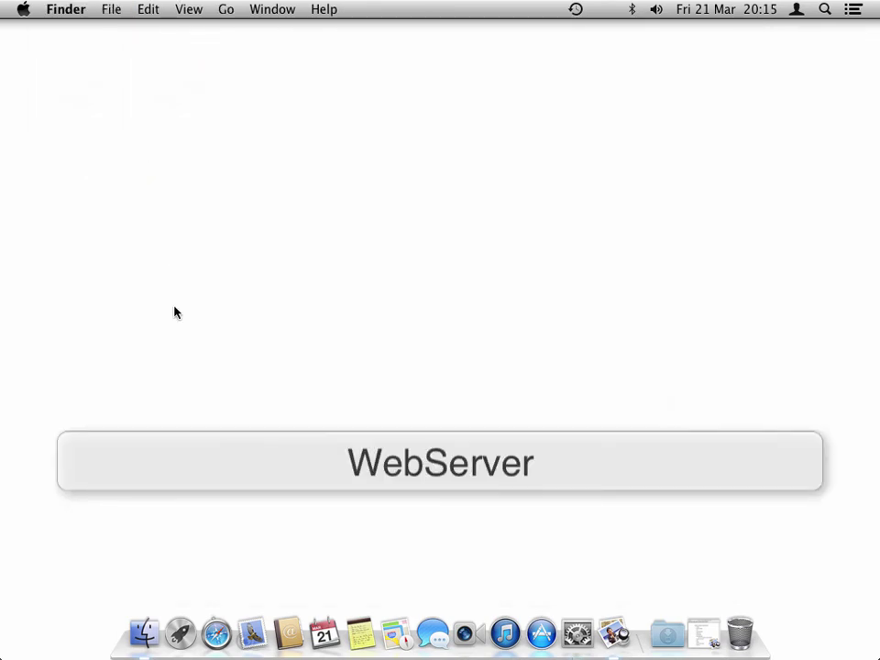
left_click(216, 633)
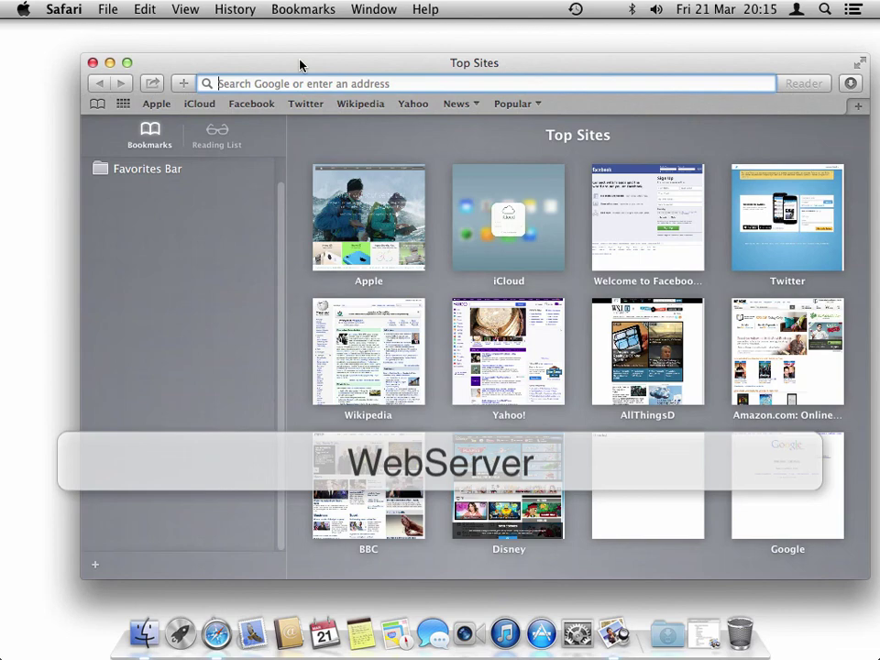
left_click_drag(300, 60, 272, 57)
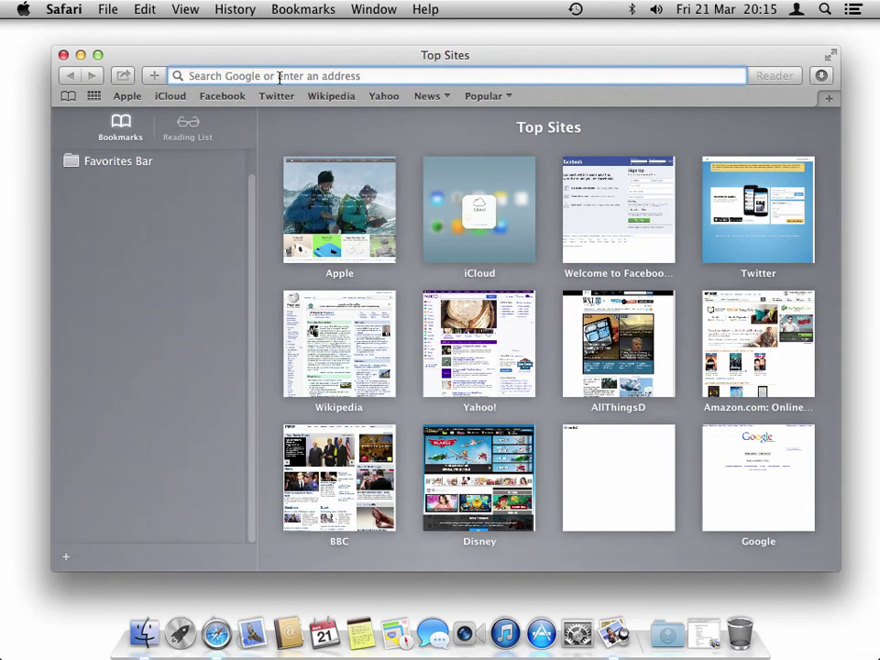
type("localhost")
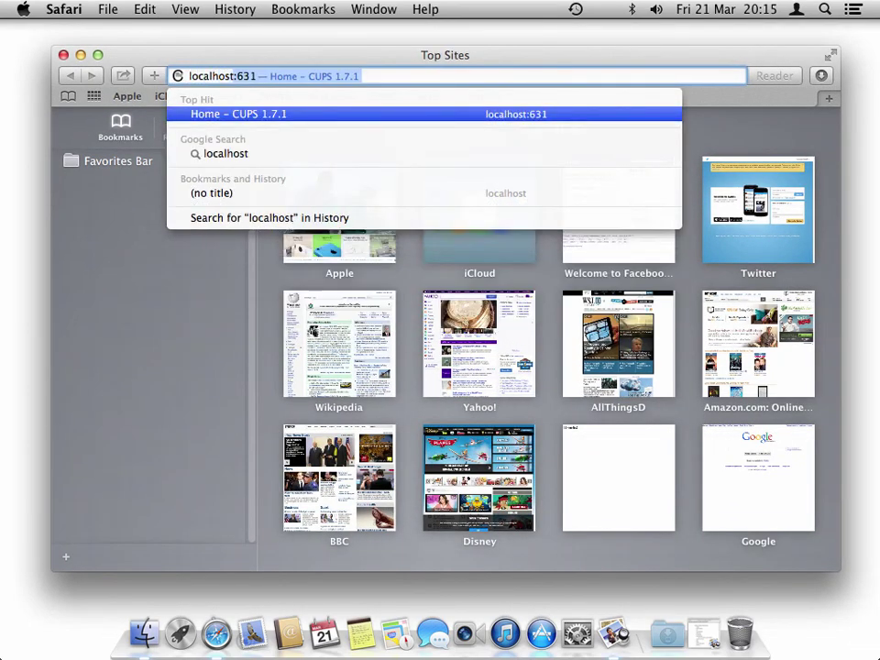
key("BackSpace")
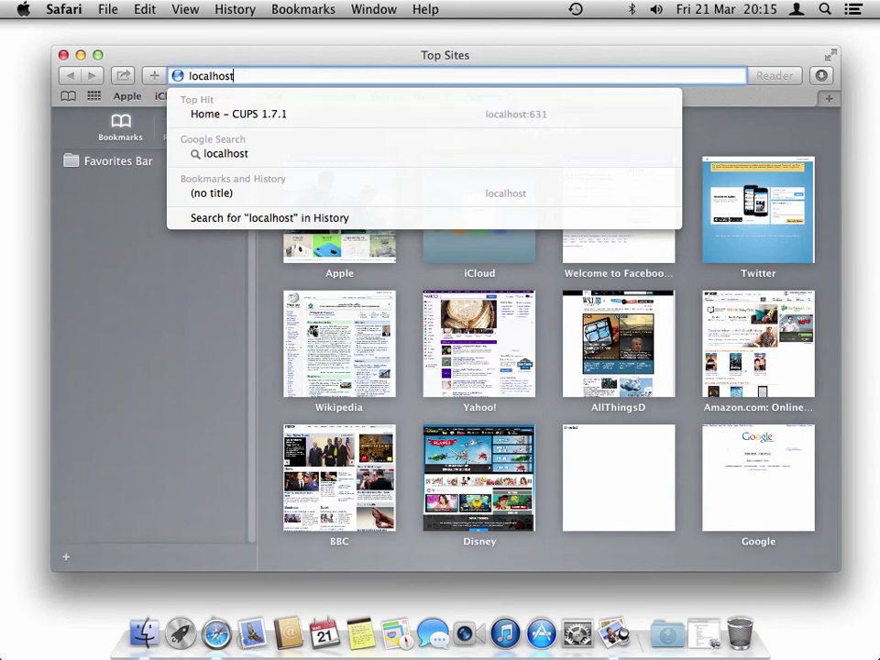
key("Return")
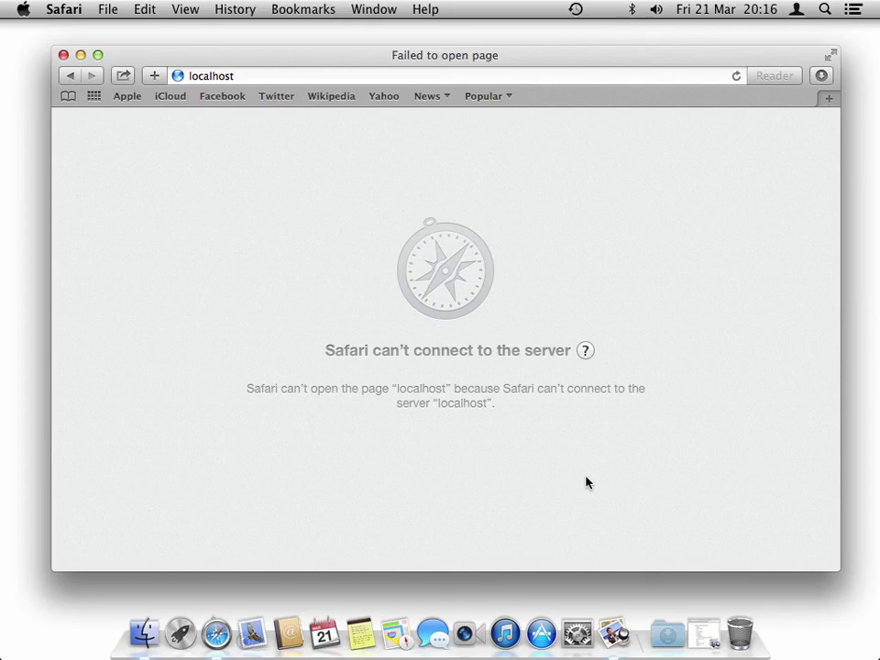
Launch Terminal via Spotlight and select 'sudo apachectl start' in the restored course notes PDF
left_click(824, 13)
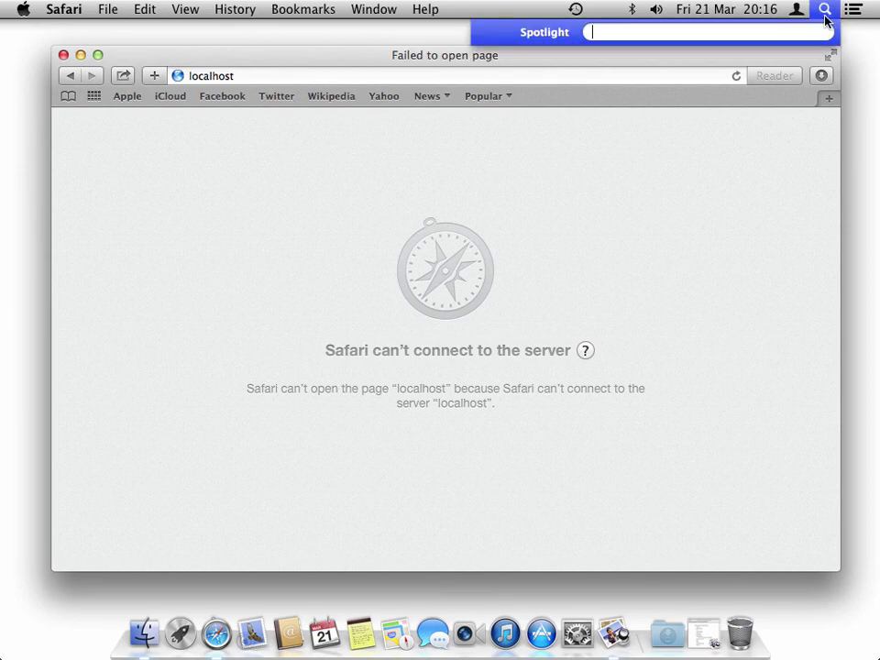
type("terminal")
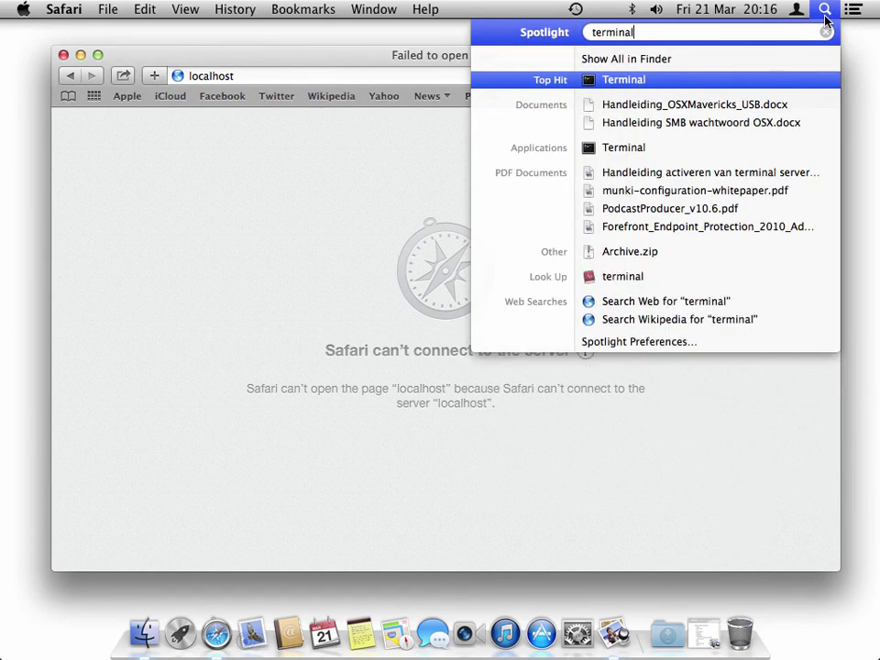
key("Return")
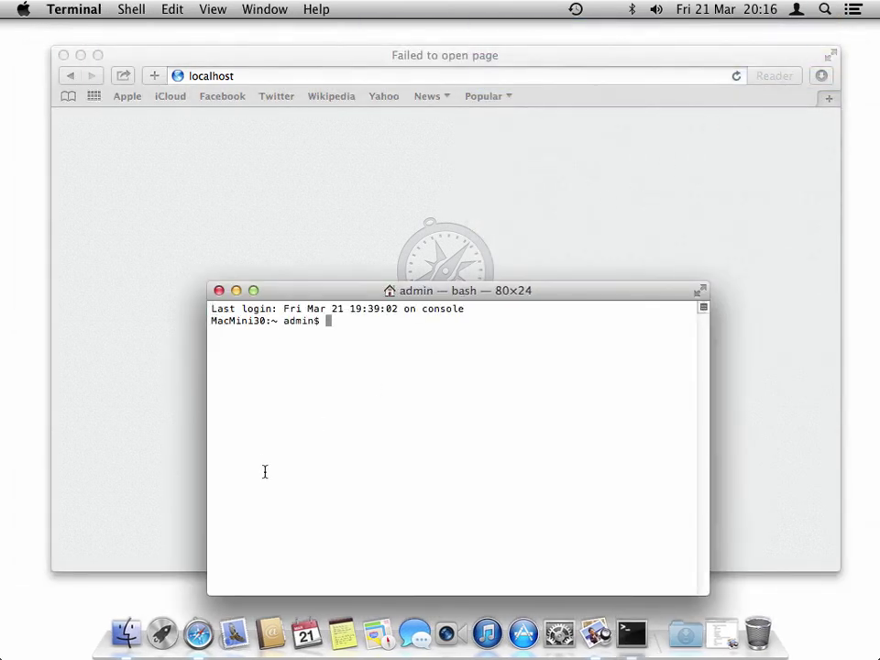
left_click(724, 635)
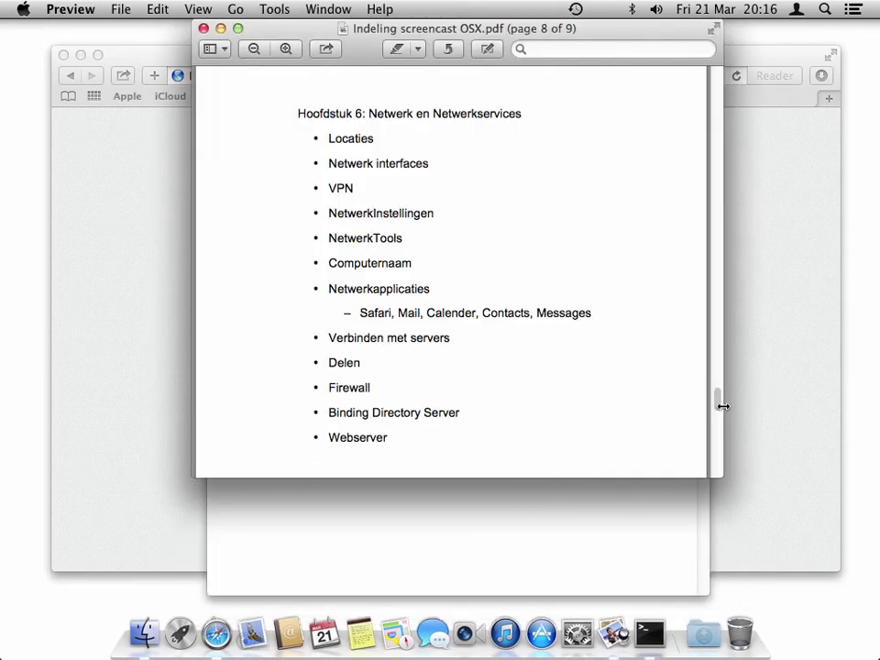
left_click_drag(717, 399, 717, 412)
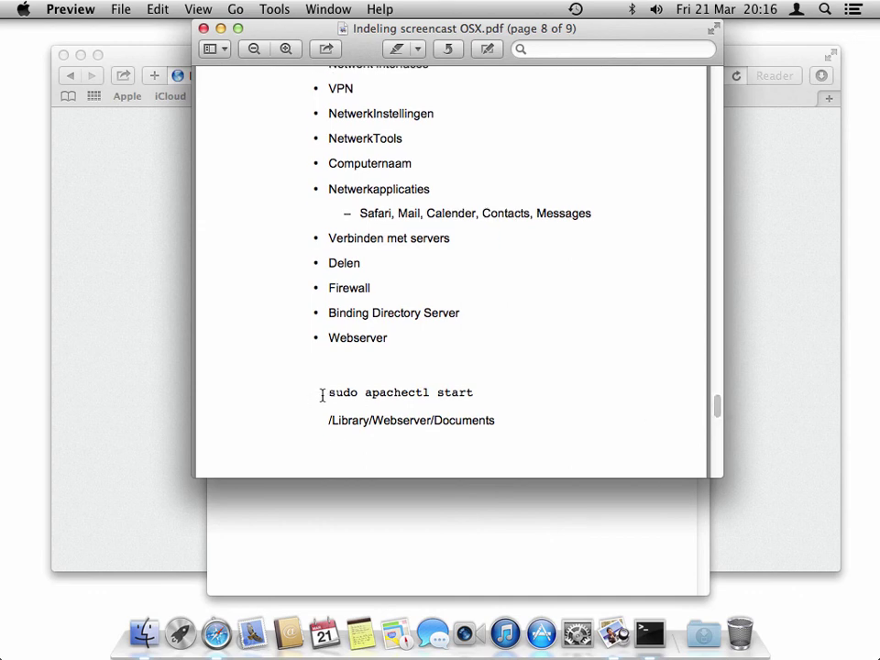
left_click_drag(322, 395, 517, 393)
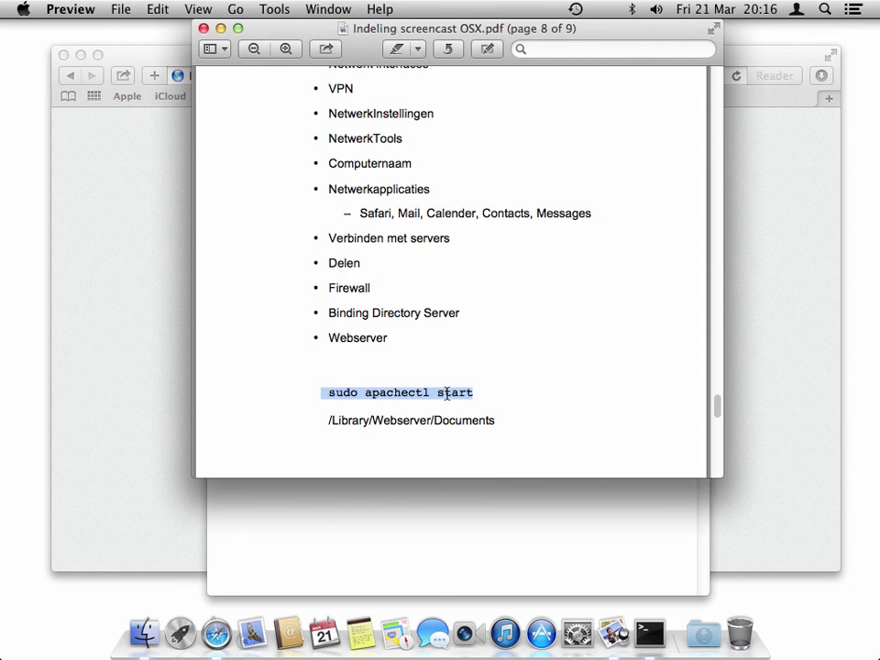
Arrange the Terminal and notes PDF windows side by side
left_click(418, 517)
left_click_drag(436, 299, 645, 335)
left_click(466, 42)
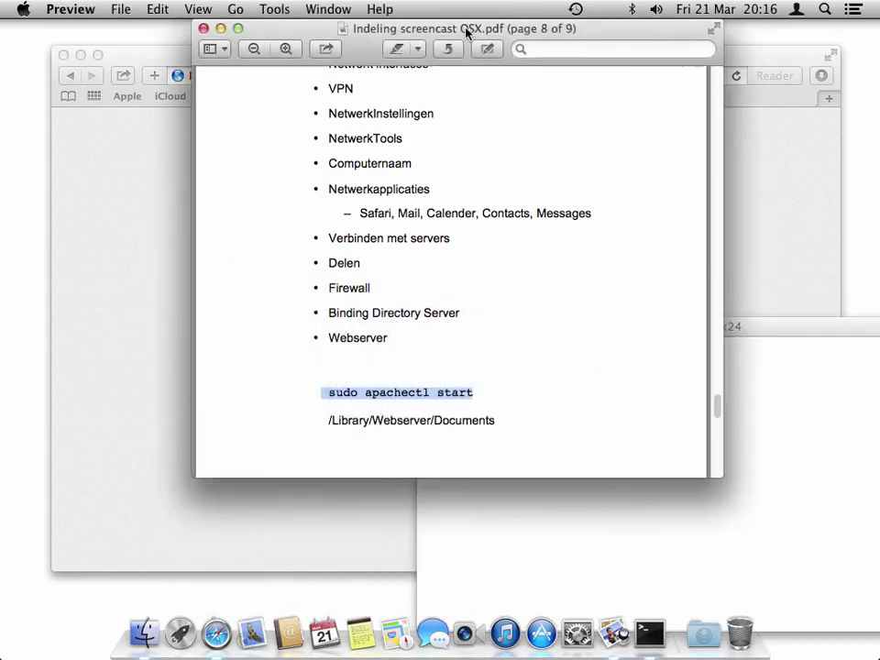
left_click_drag(466, 42, 312, 44)
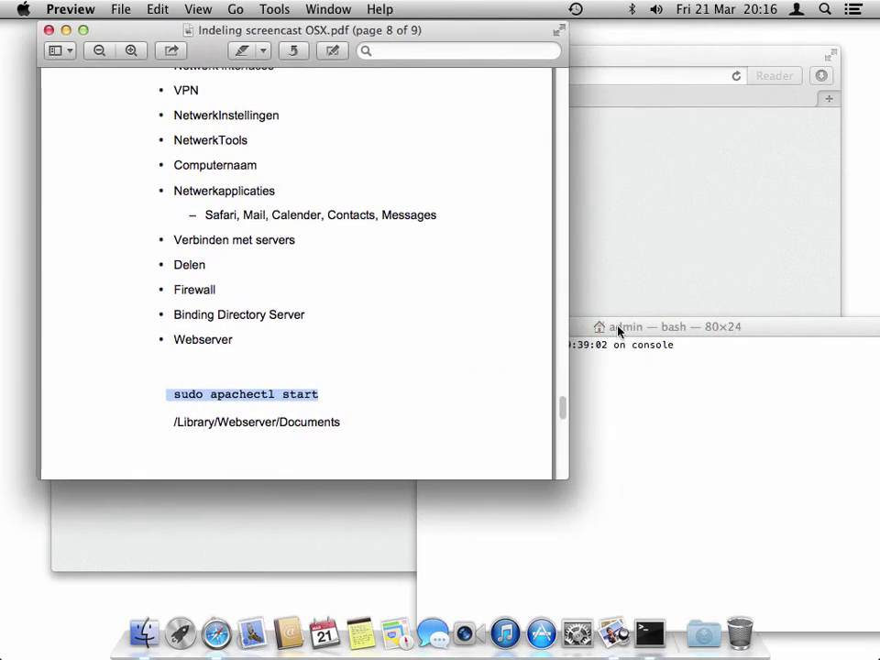
left_click_drag(615, 330, 599, 264)
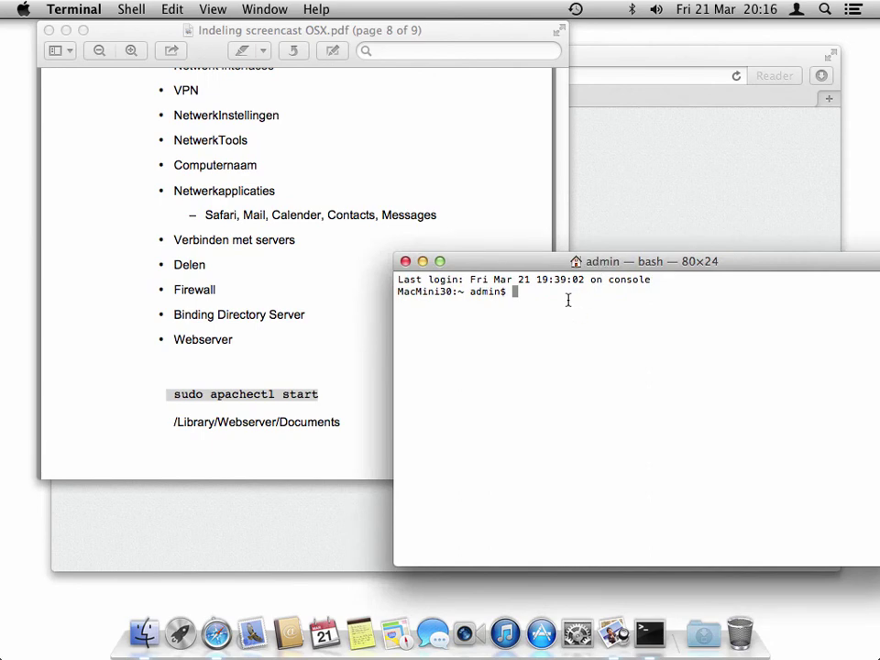
Run 'sudo apachectl start' in Terminal and enter the administrator password
type("sudo apachectl start")
key("Return")
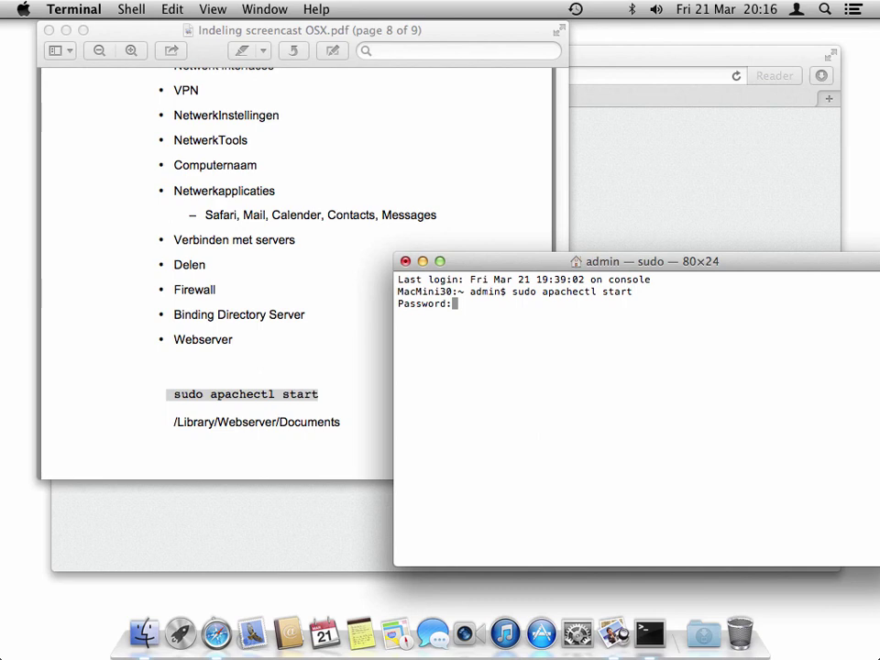
key("Return")
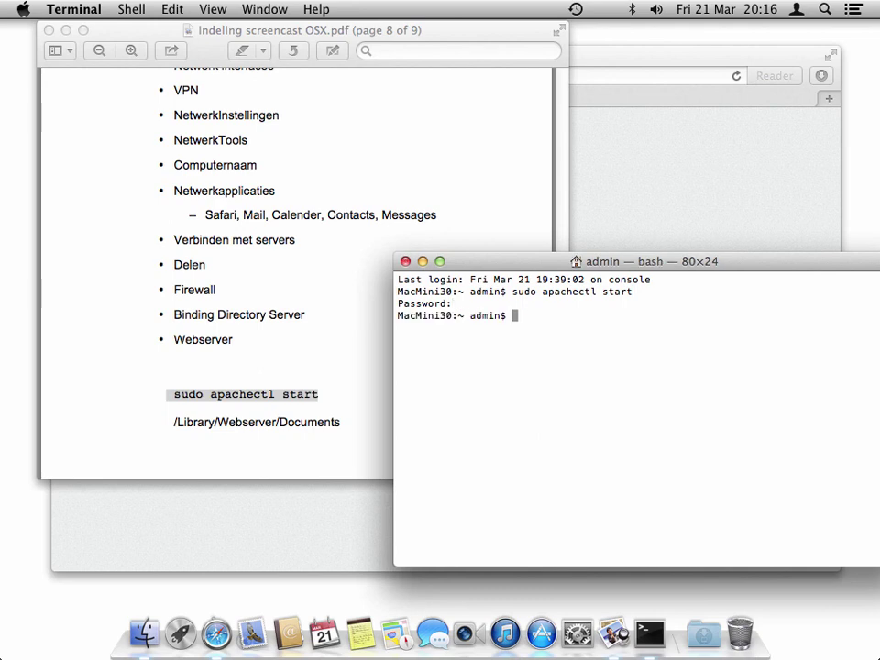
Close Terminal and reload localhost in Safari to confirm the 'It works!' page
left_click(407, 263)
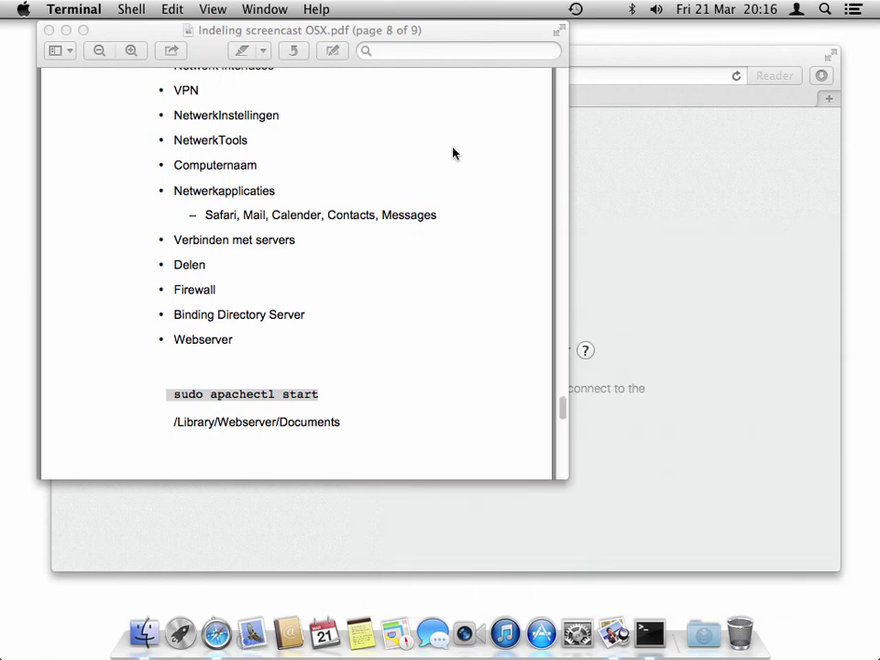
left_click(668, 151)
left_click(539, 75)
key("Return")
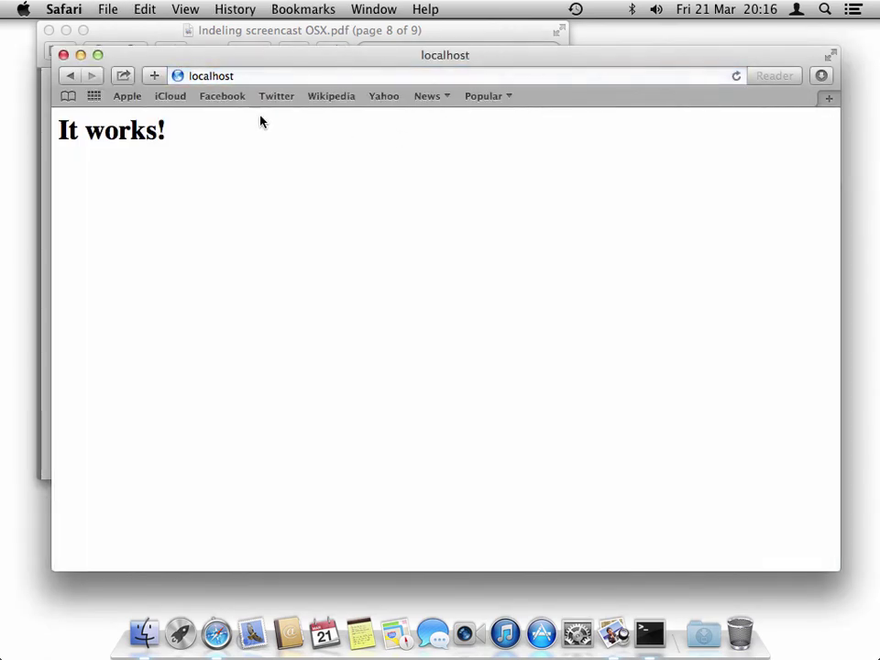
left_click_drag(167, 130, 55, 130)
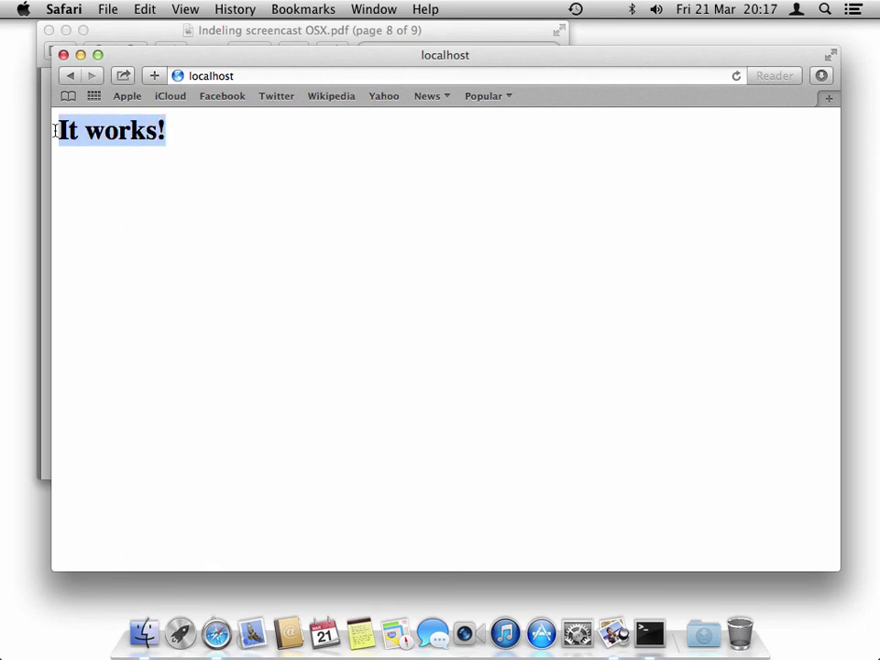